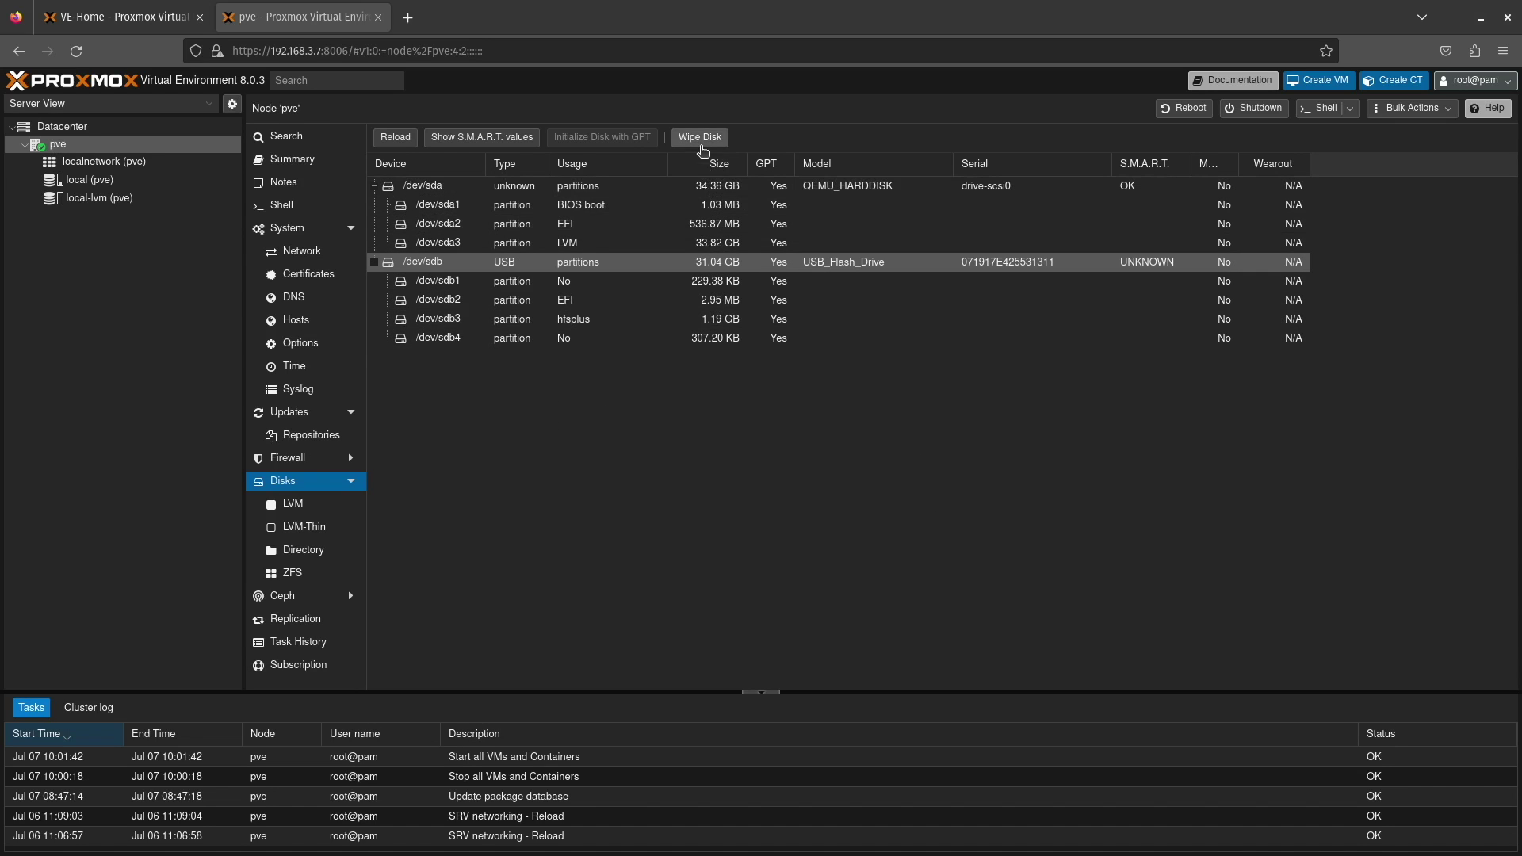
Wipe all partitions from the USB drive /dev/sdb and check the task reports OK.
{"action": "left_click", "coordinate": [700, 137]}
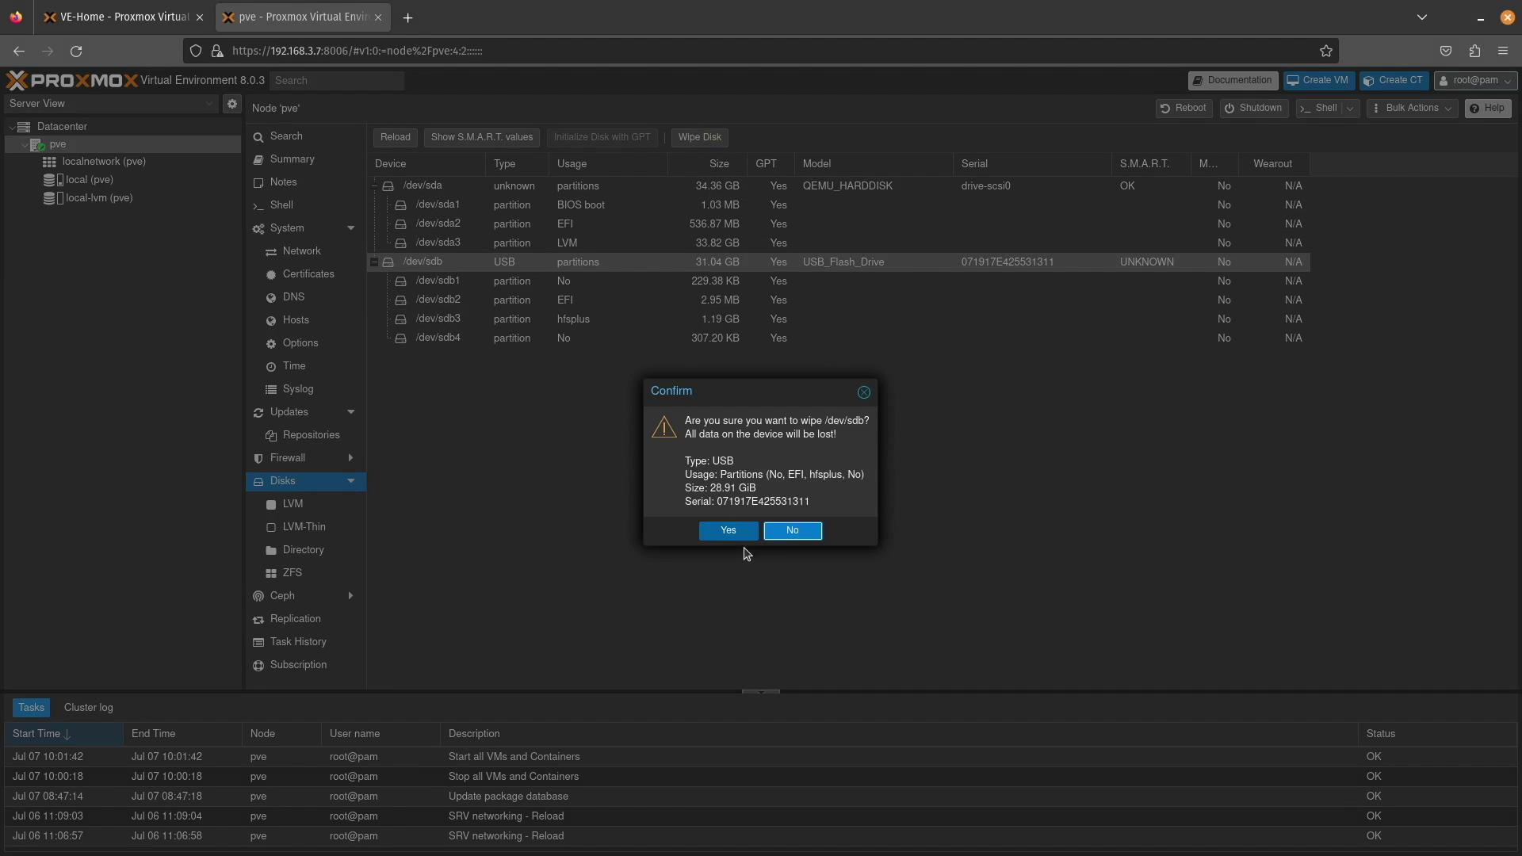
{"action": "left_click", "coordinate": [729, 530]}
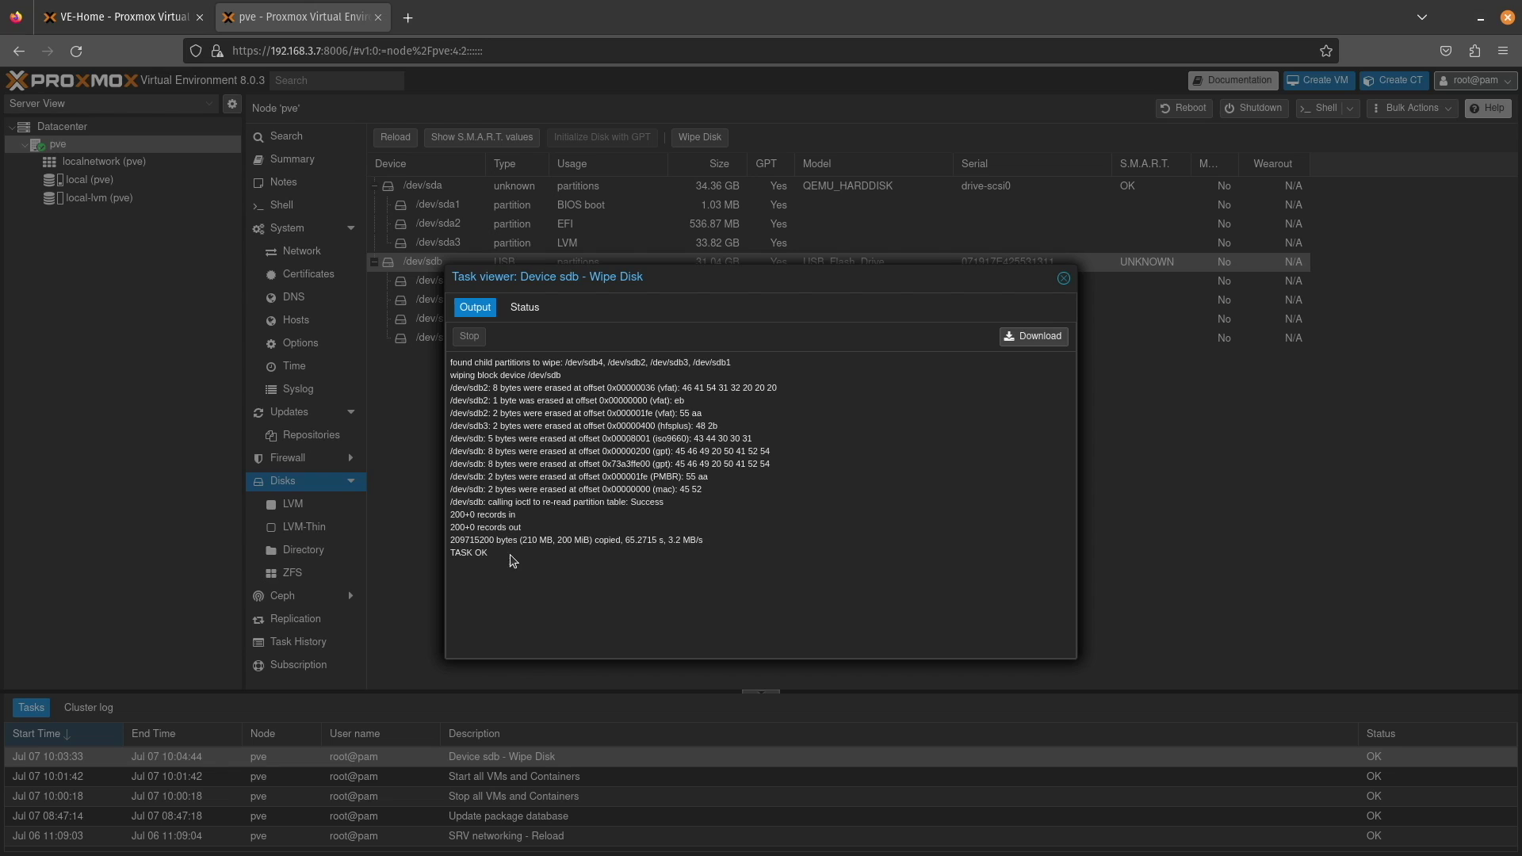
{"action": "left_click_drag", "start_coordinate": [489, 553], "coordinate": [454, 553]}
Close the task windows, refresh the disk list and initialize /dev/sdb with GPT.
{"action": "left_click", "coordinate": [1064, 282]}
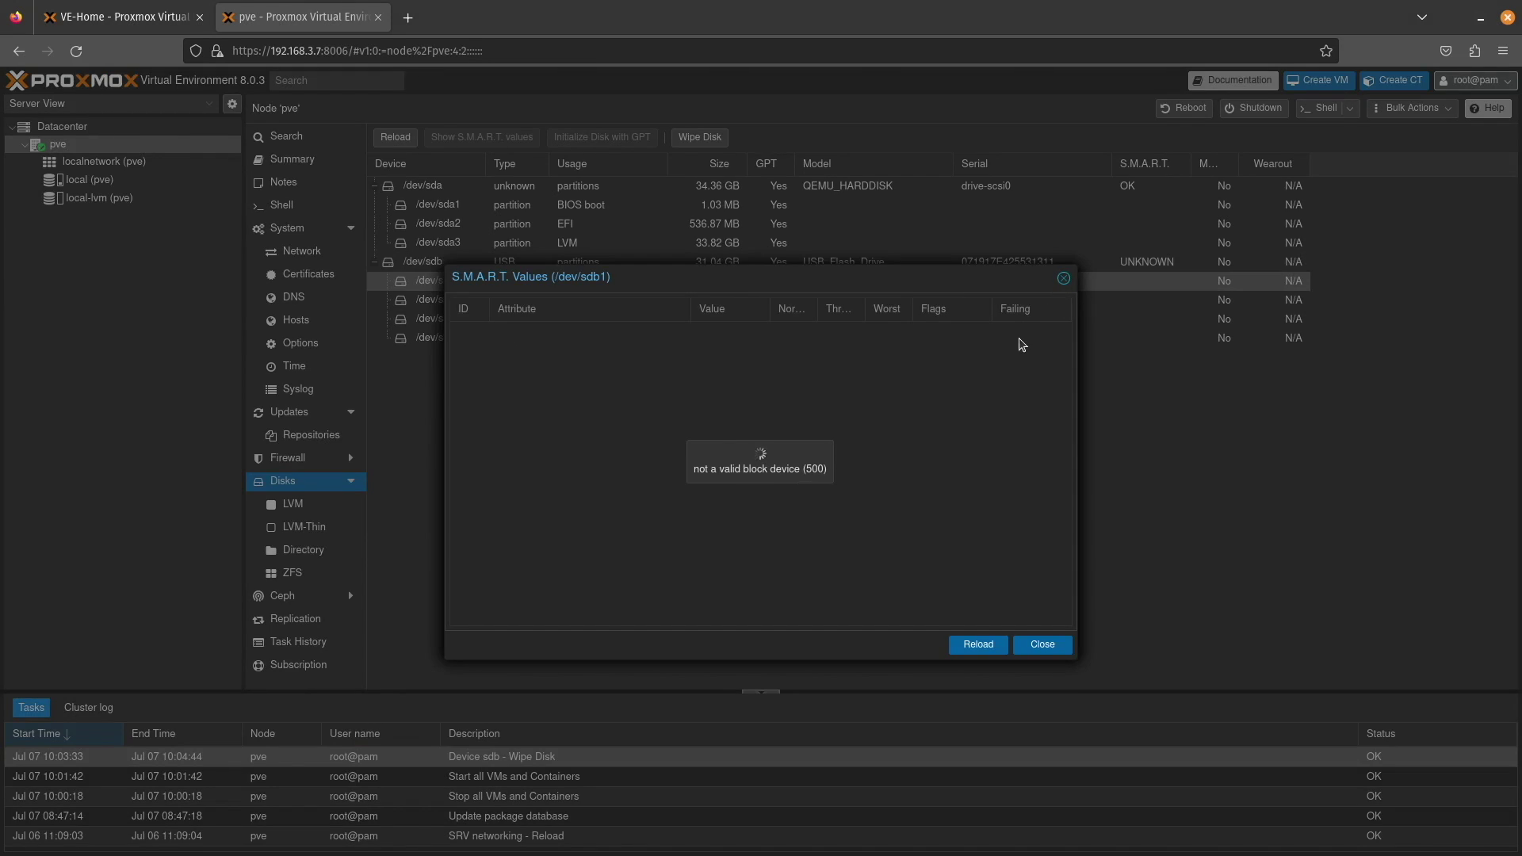
{"action": "left_click", "coordinate": [1059, 276]}
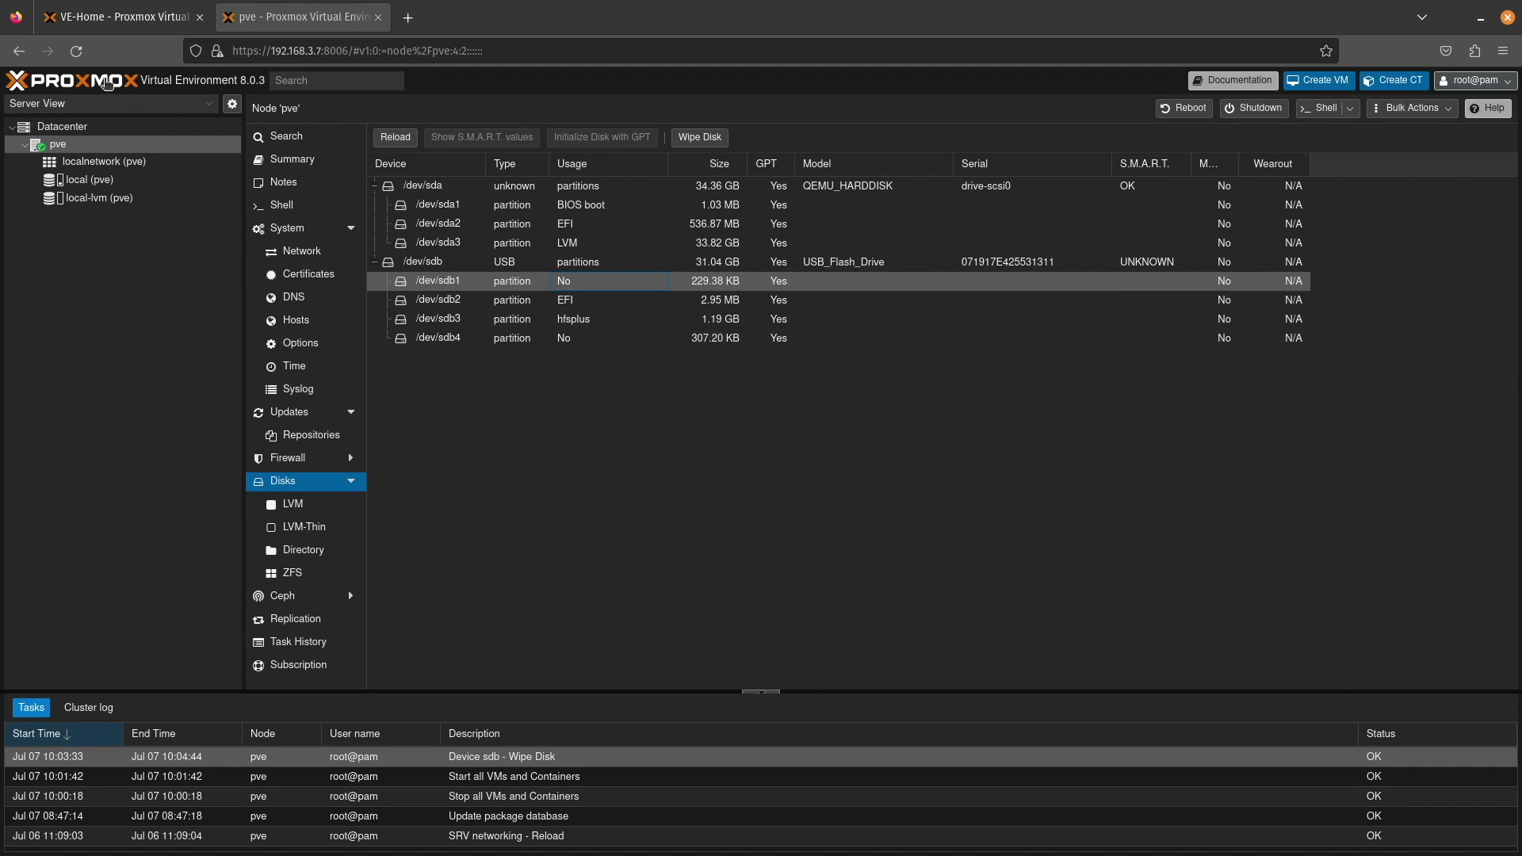
{"action": "key", "text": "F5"}
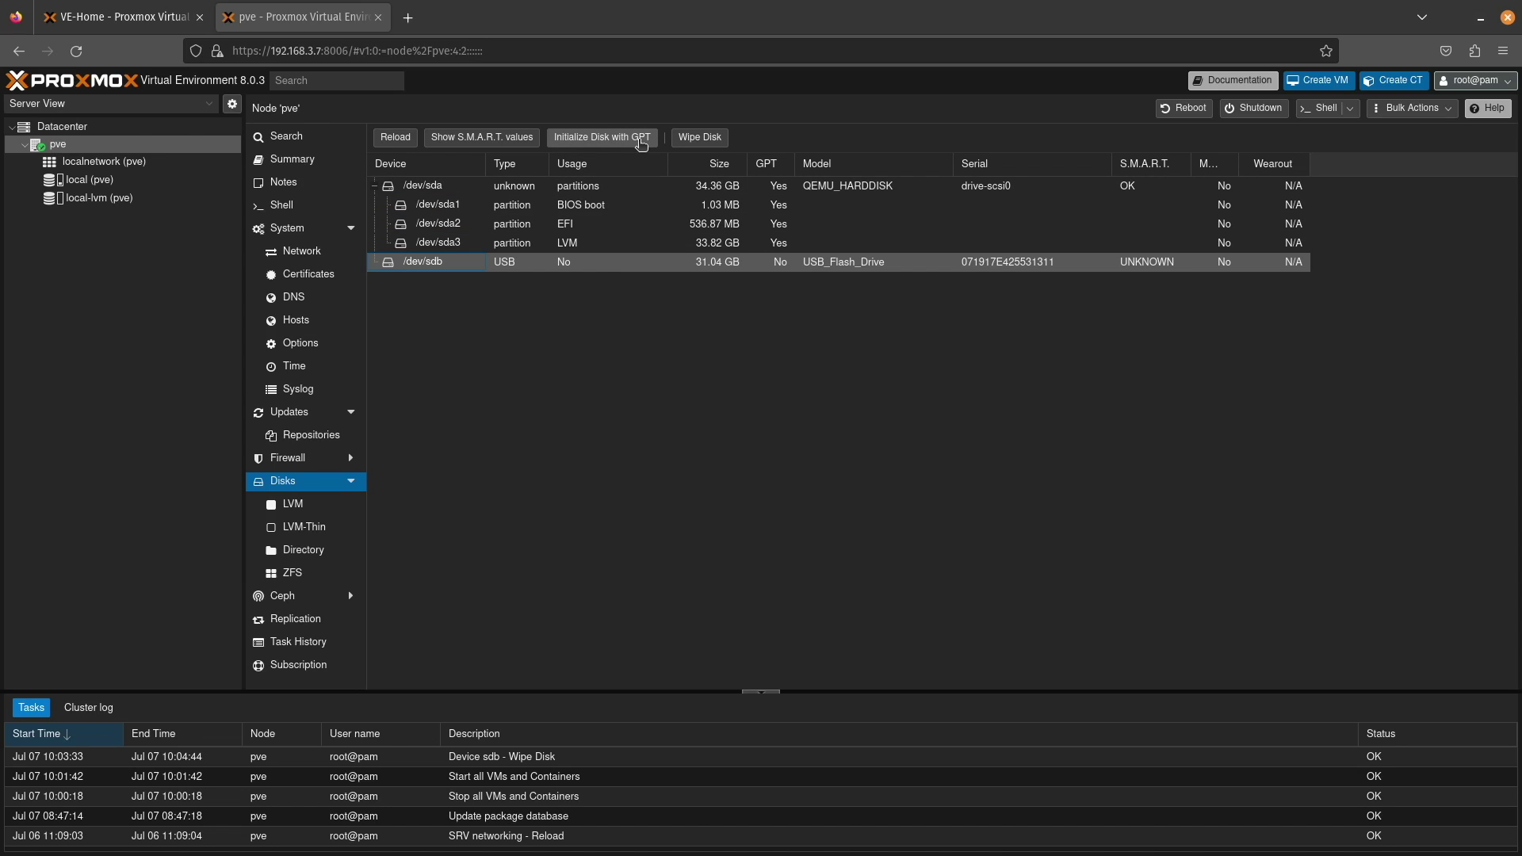
{"action": "left_click", "coordinate": [643, 144]}
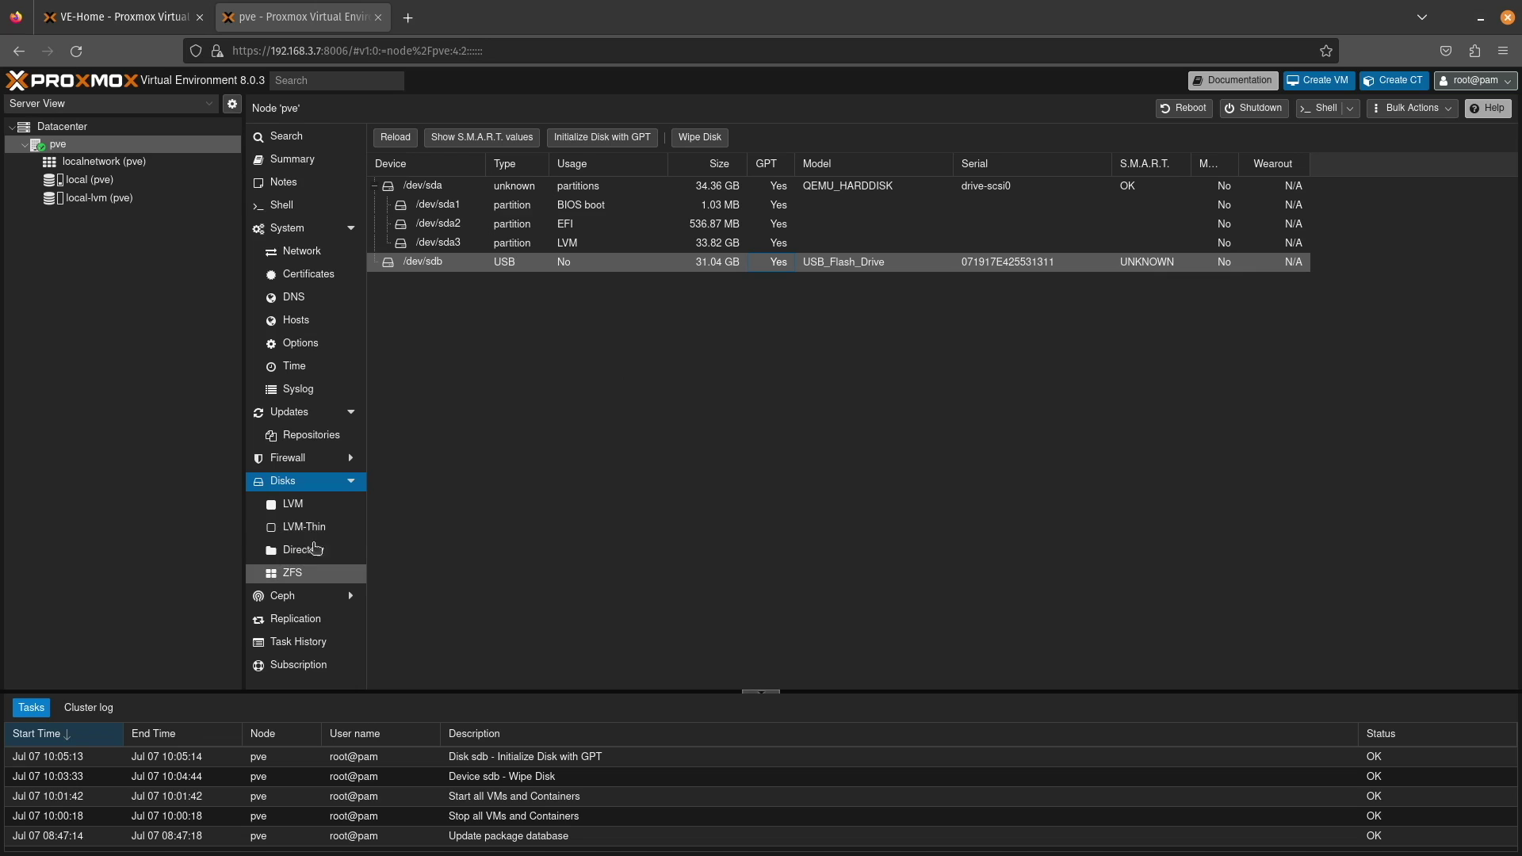
Browse the node's LVM, LVM-Thin and Directory storage lists.
{"action": "left_click", "coordinate": [292, 503]}
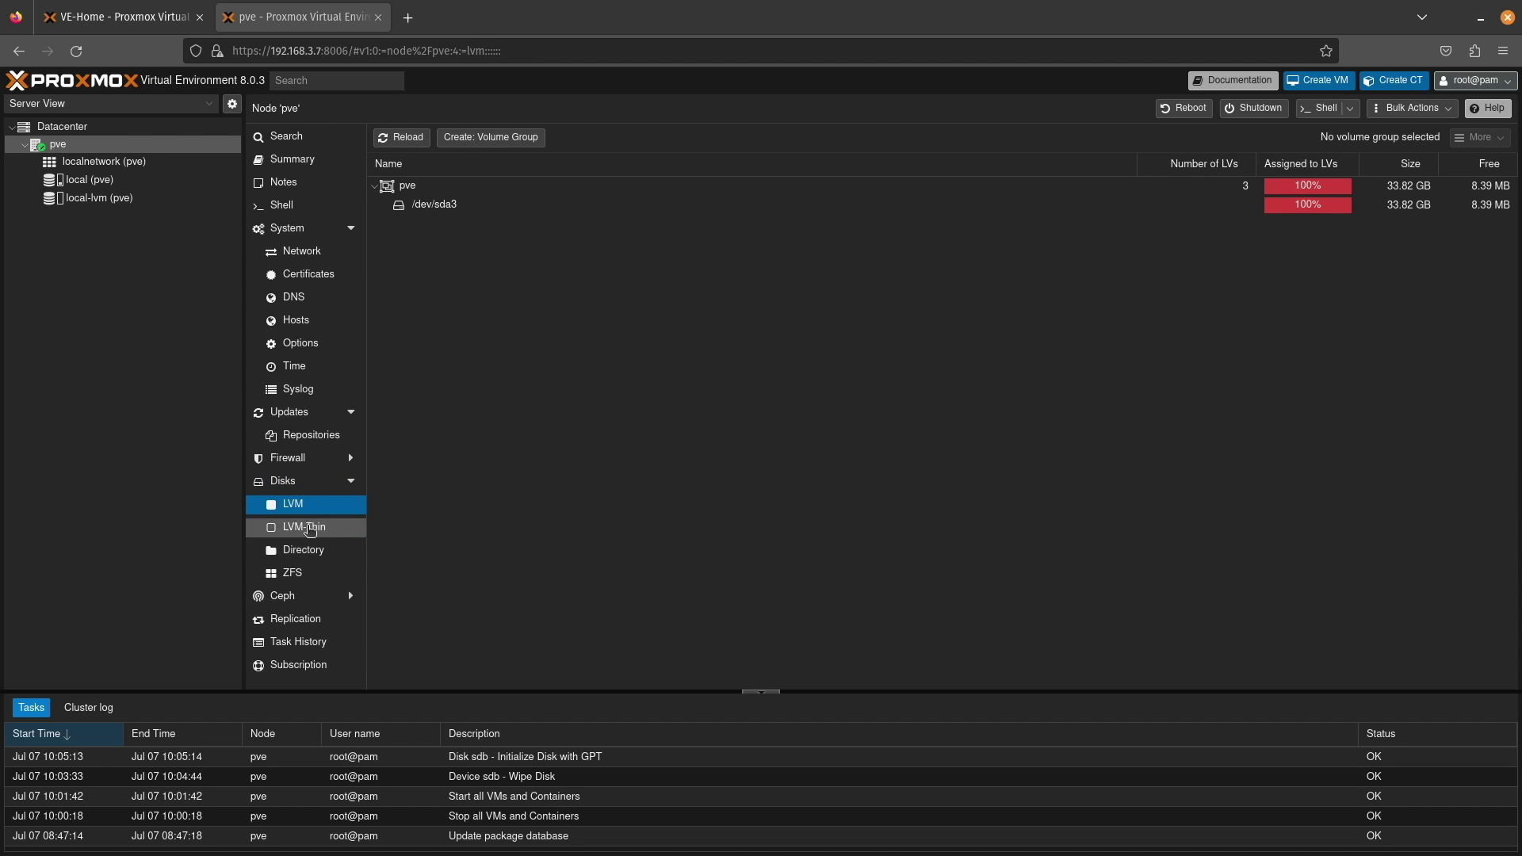
{"action": "left_click", "coordinate": [303, 527]}
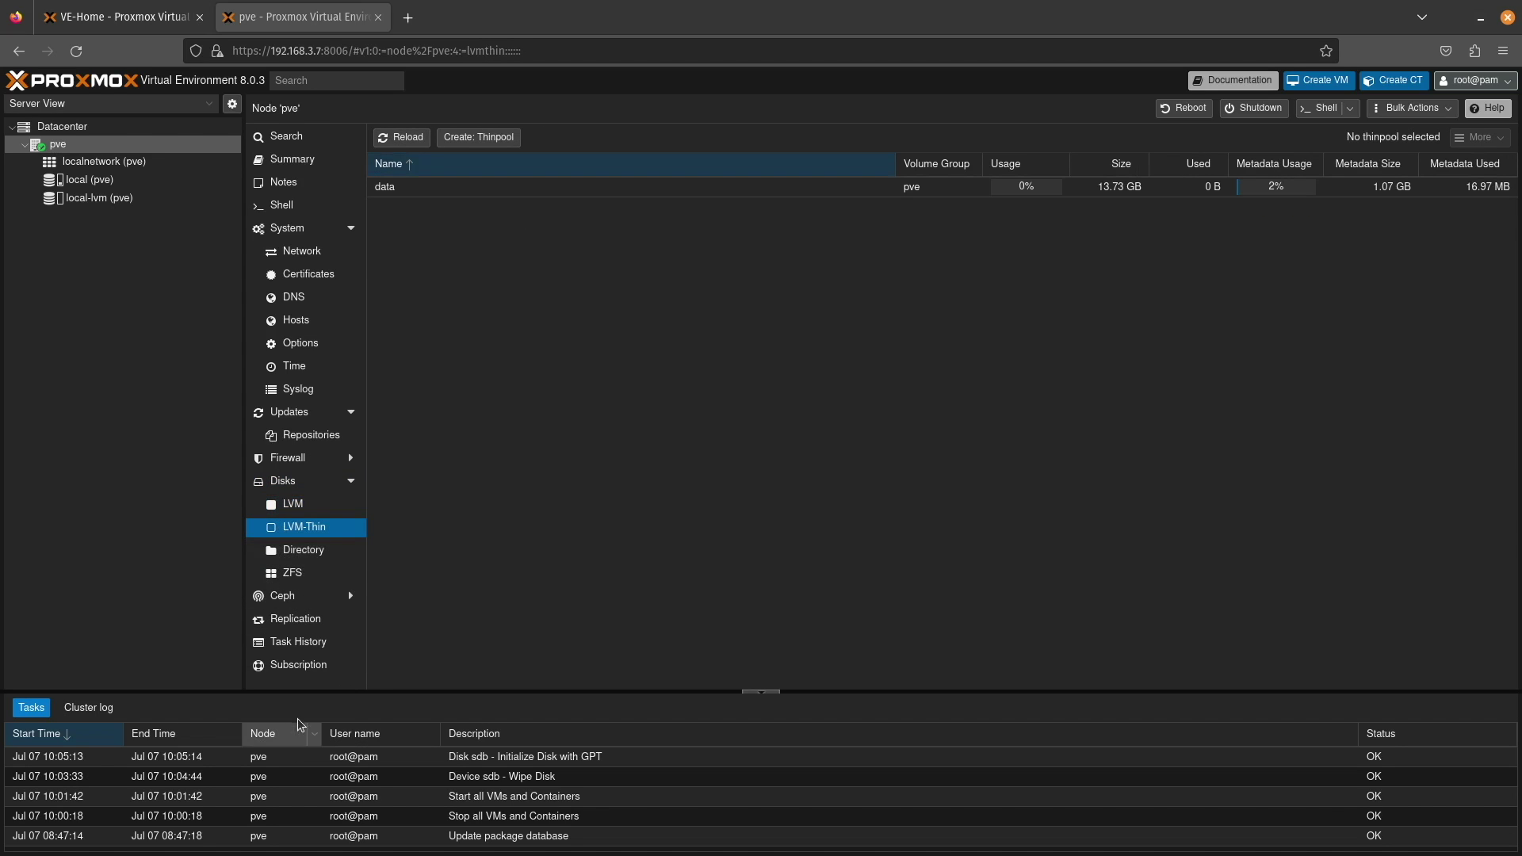
{"action": "left_click", "coordinate": [336, 550]}
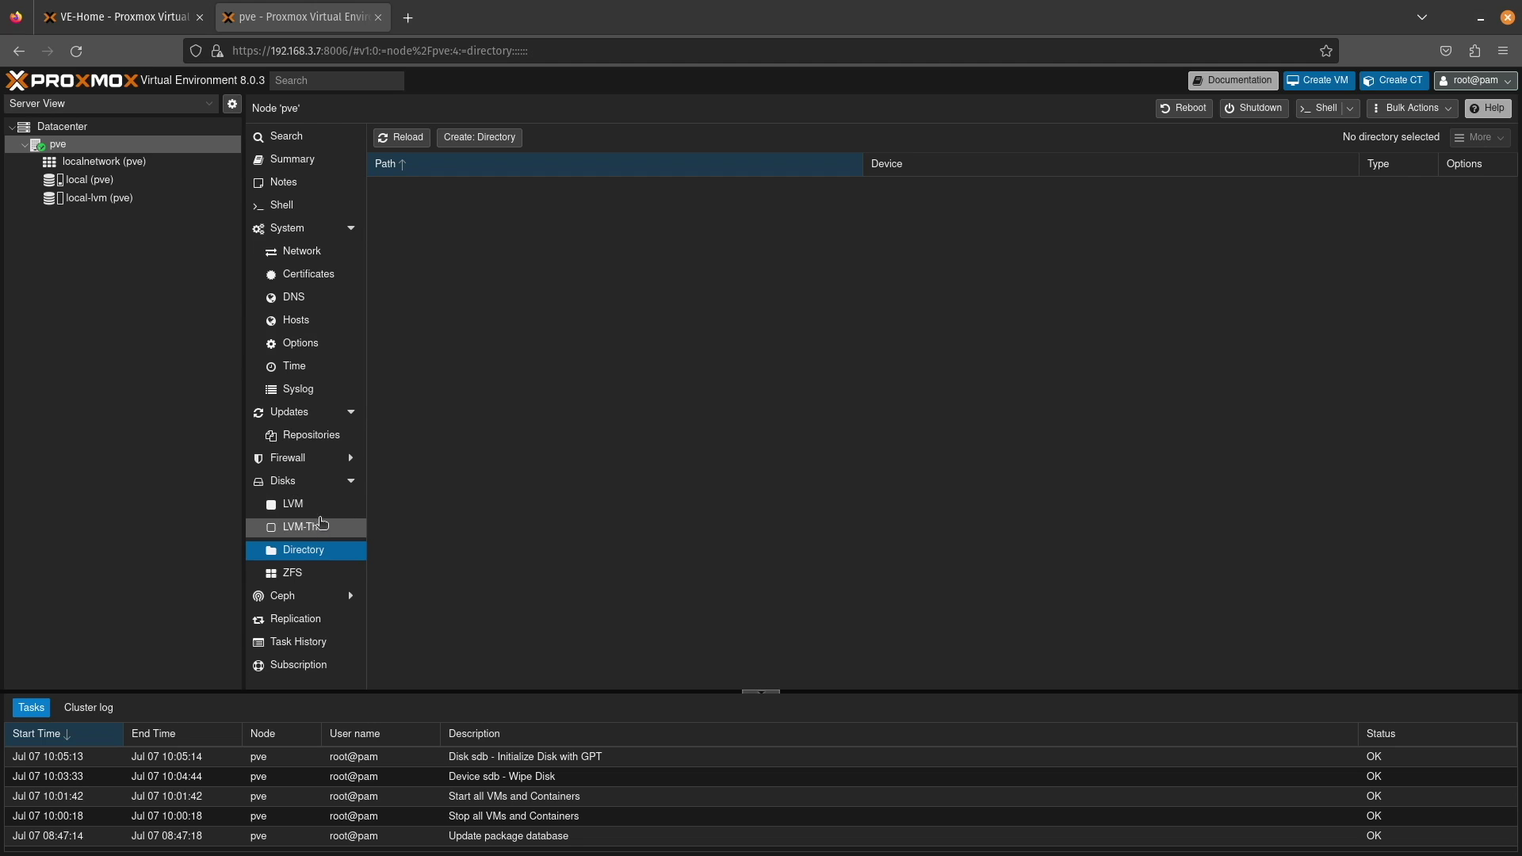
{"action": "left_click", "coordinate": [304, 525]}
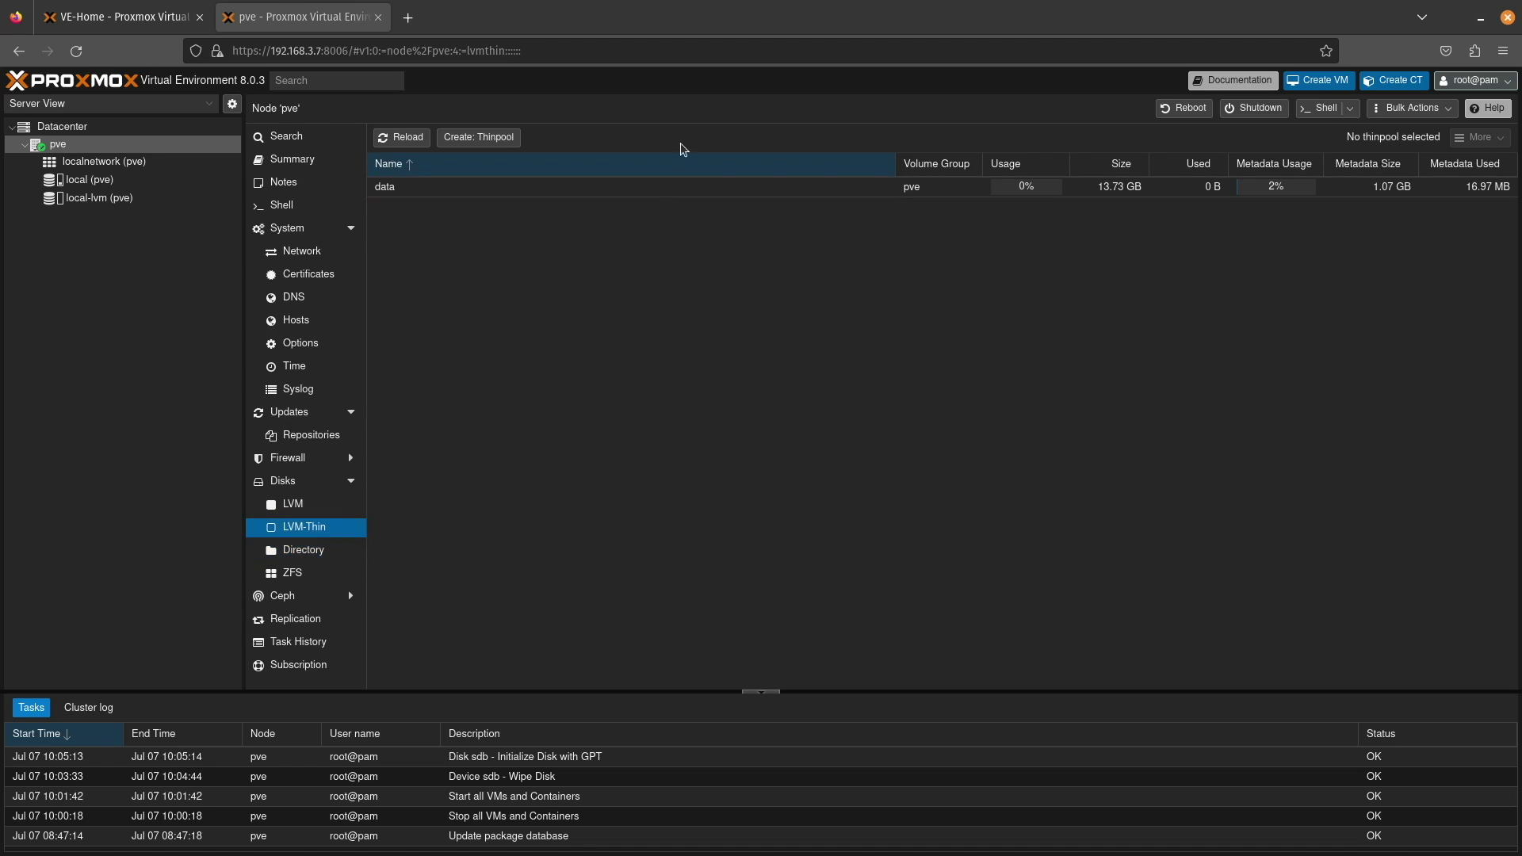
Open and cancel the Create Thin Pool and Create Directory dialogs.
{"action": "left_click", "coordinate": [478, 136]}
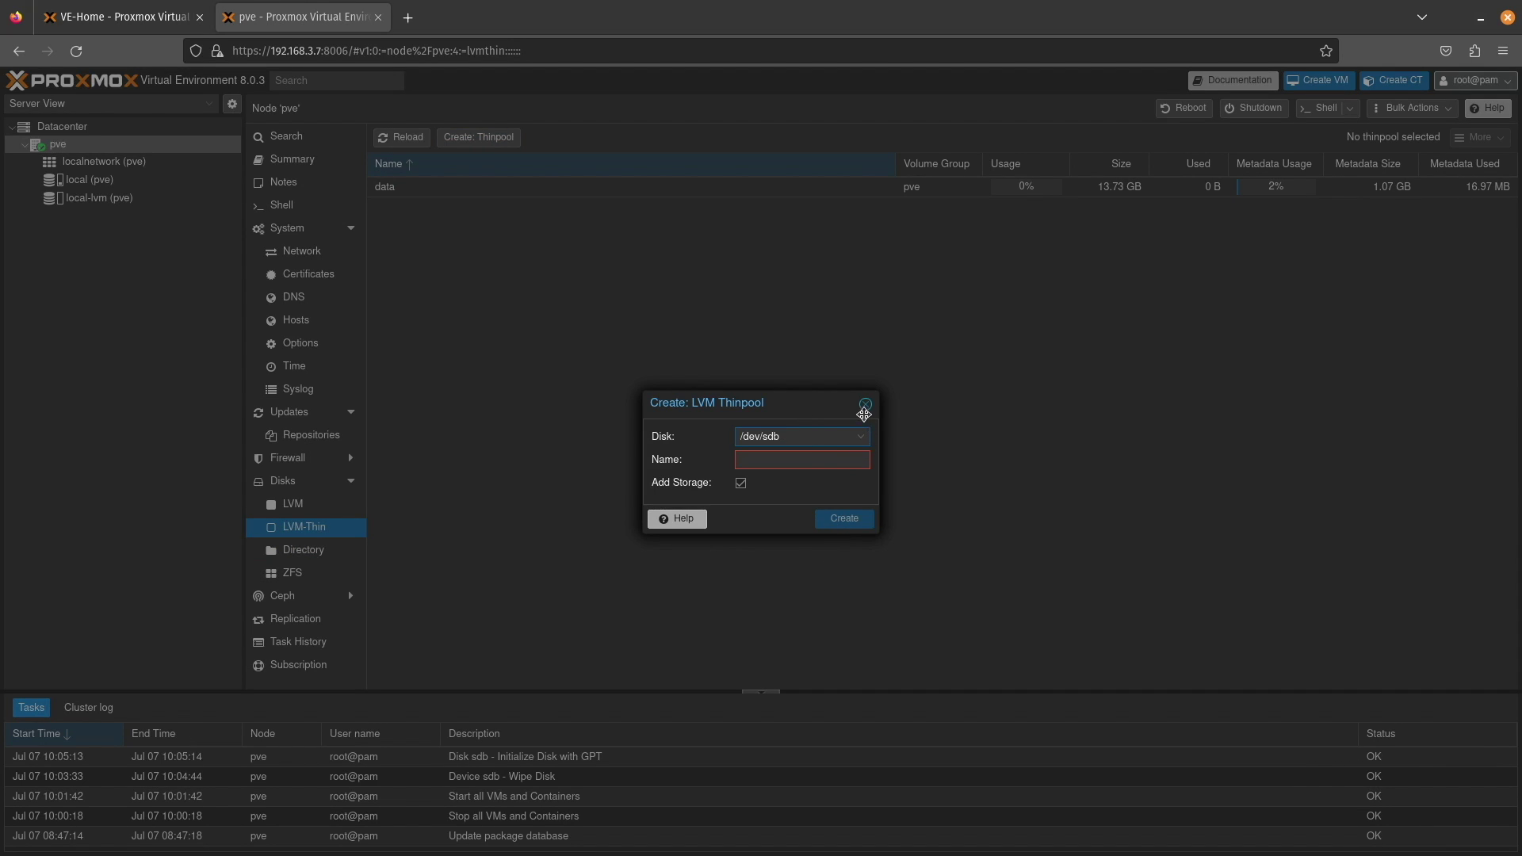
{"action": "left_click", "coordinate": [865, 404]}
{"action": "left_click", "coordinate": [304, 550]}
{"action": "left_click", "coordinate": [480, 137]}
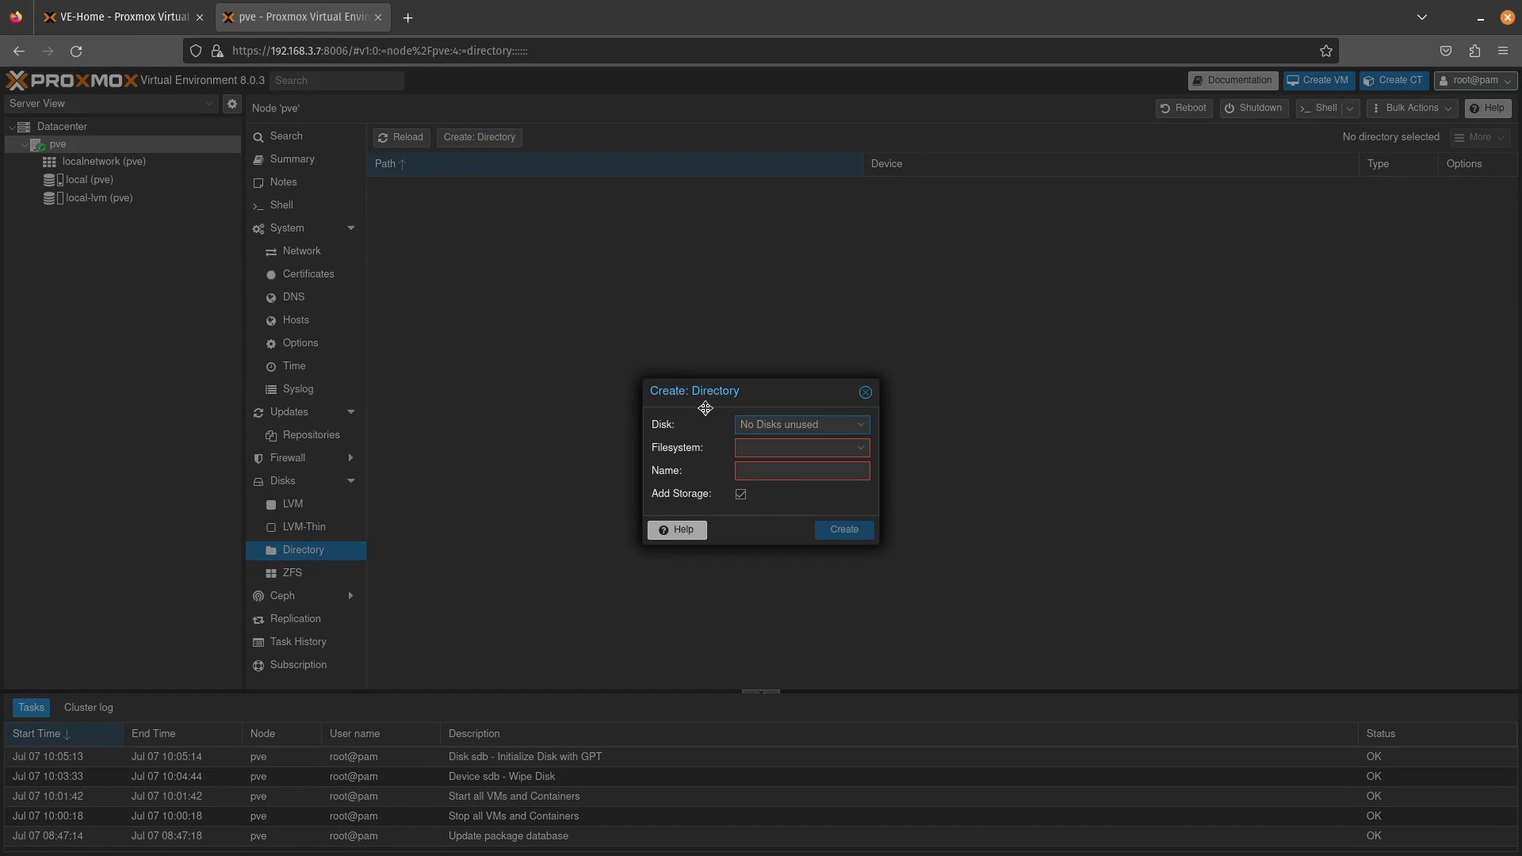
{"action": "left_click", "coordinate": [889, 406]}
Open and cancel Create Volume Group, ending on the empty Directory list.
{"action": "left_click", "coordinate": [292, 504]}
{"action": "left_click", "coordinate": [490, 136]}
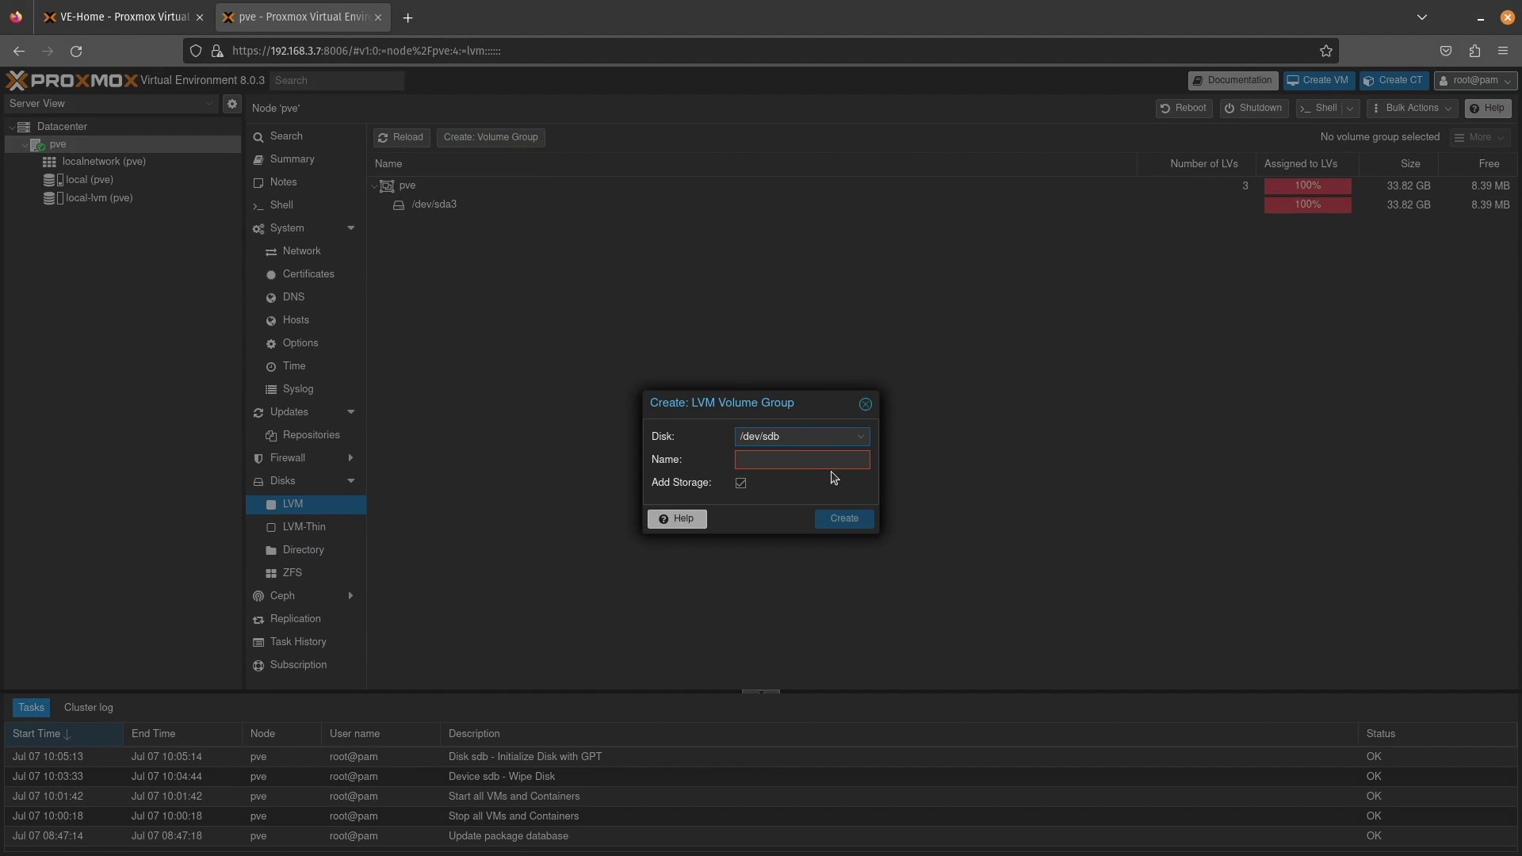
{"action": "left_click", "coordinate": [866, 412]}
{"action": "left_click", "coordinate": [302, 549]}
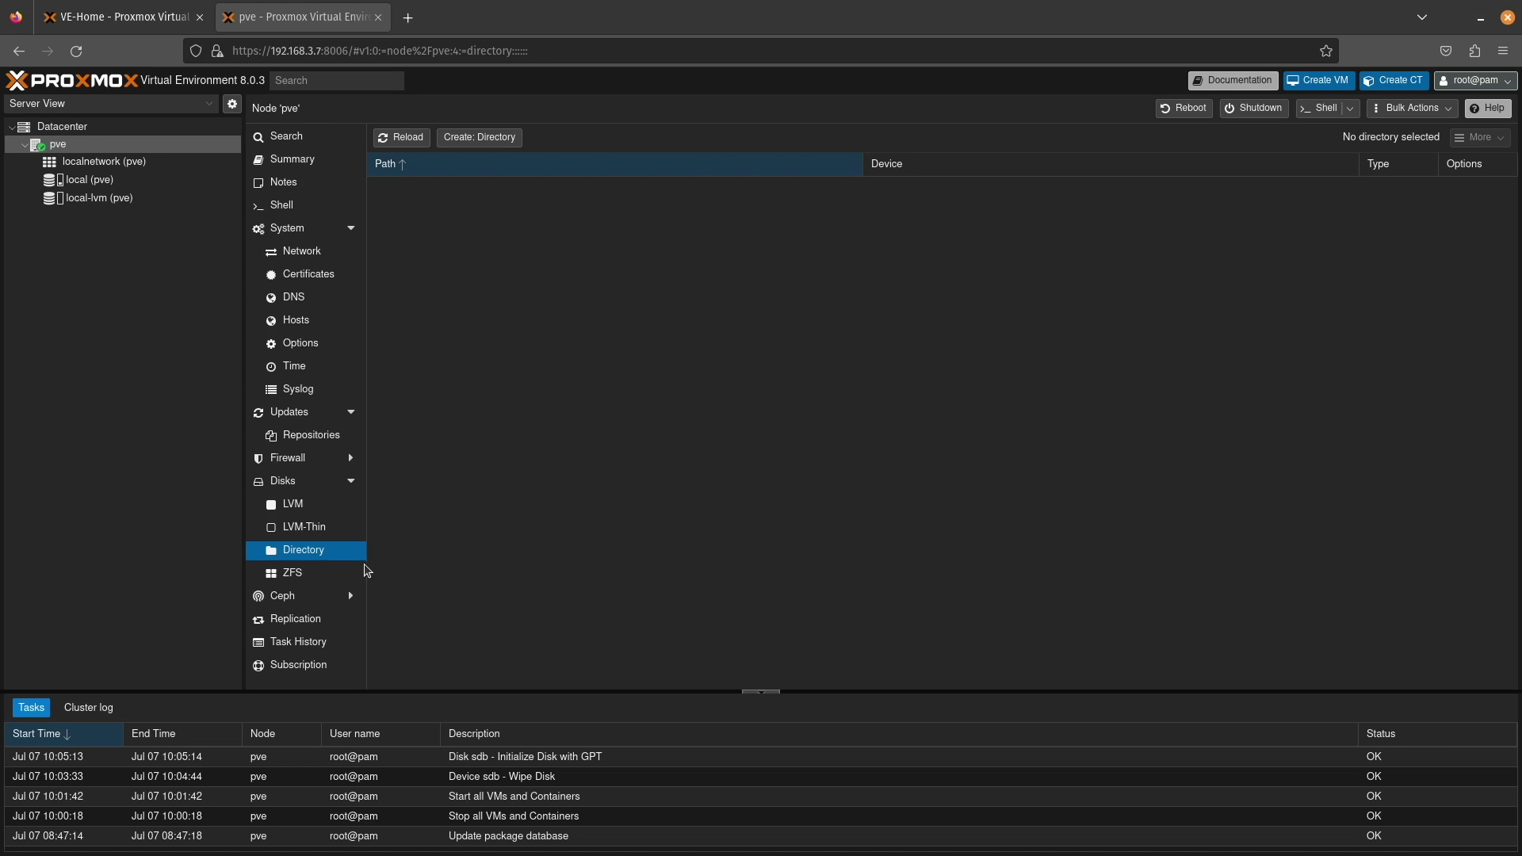
{"action": "left_click", "coordinate": [295, 504]}
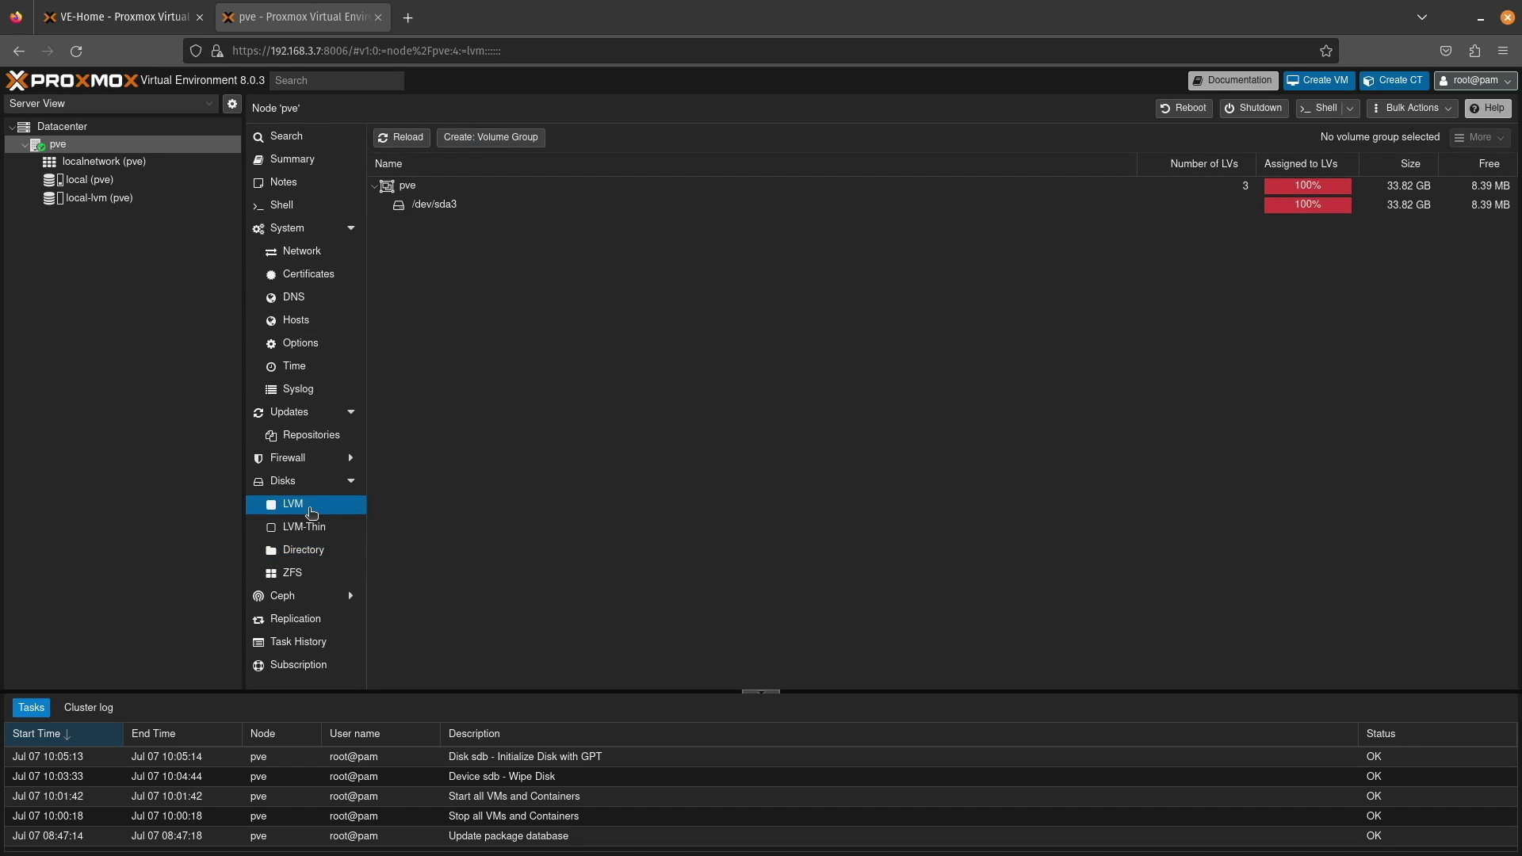
{"action": "left_click", "coordinate": [304, 550]}
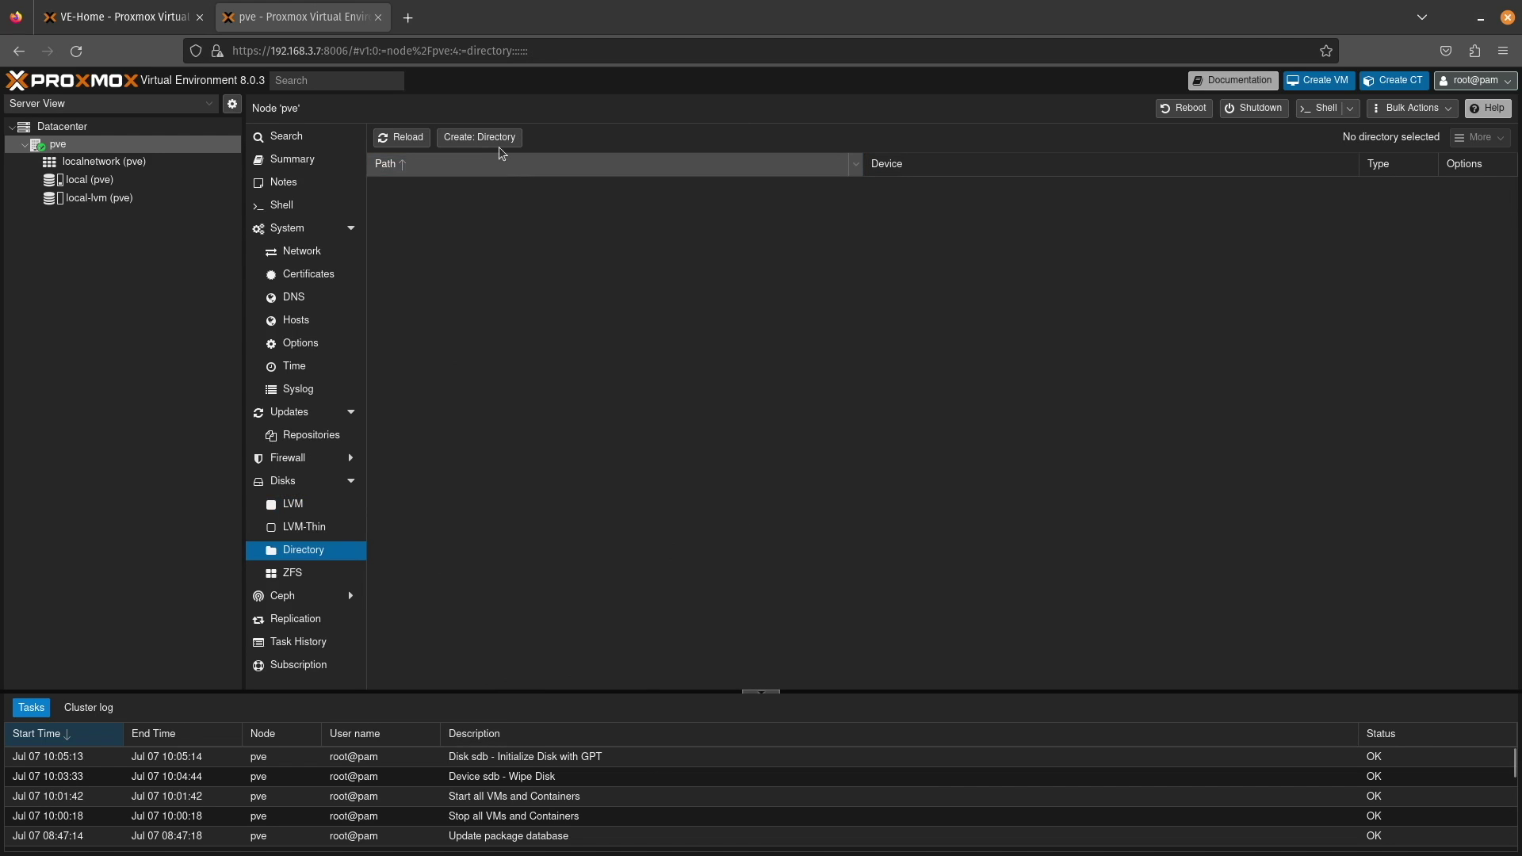
Create directory storage 'backup' on /dev/sdb with the ext4 filesystem.
{"action": "left_click", "coordinate": [478, 137]}
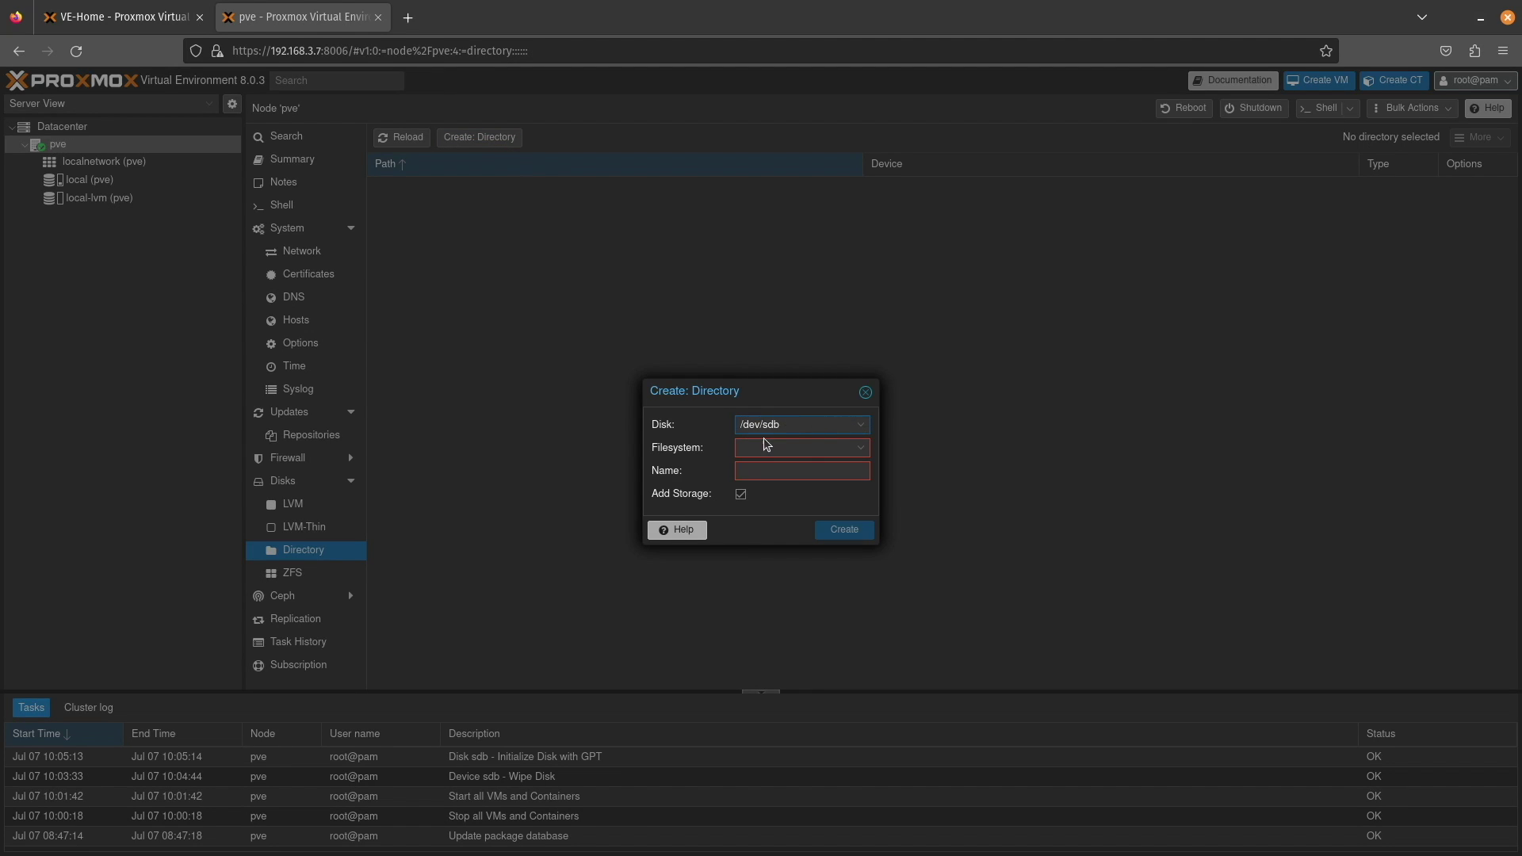
{"action": "left_click", "coordinate": [855, 456]}
{"action": "left_click", "coordinate": [857, 452]}
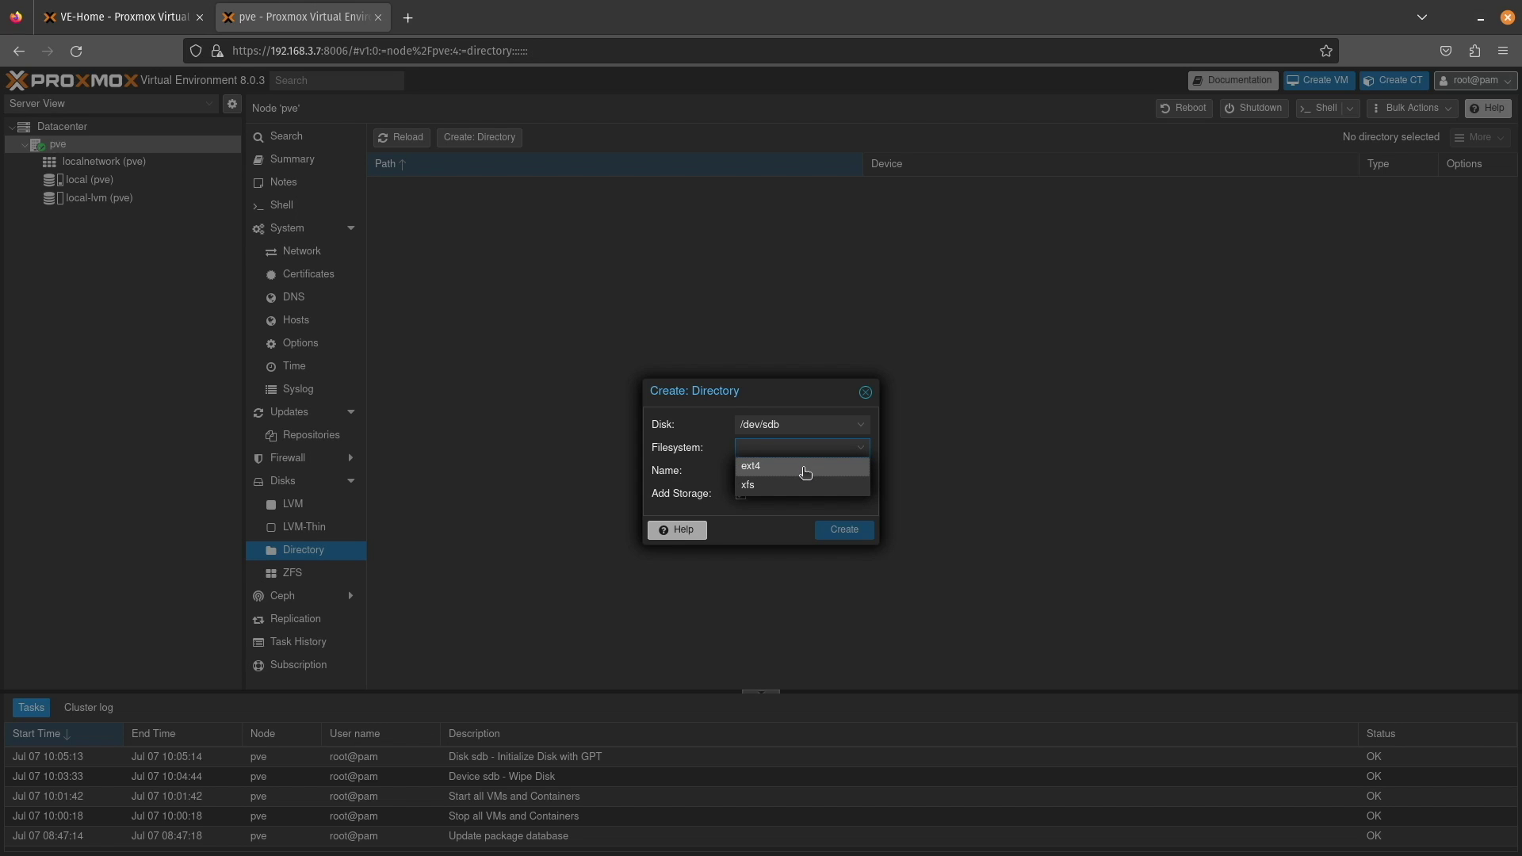
{"action": "left_click", "coordinate": [806, 472]}
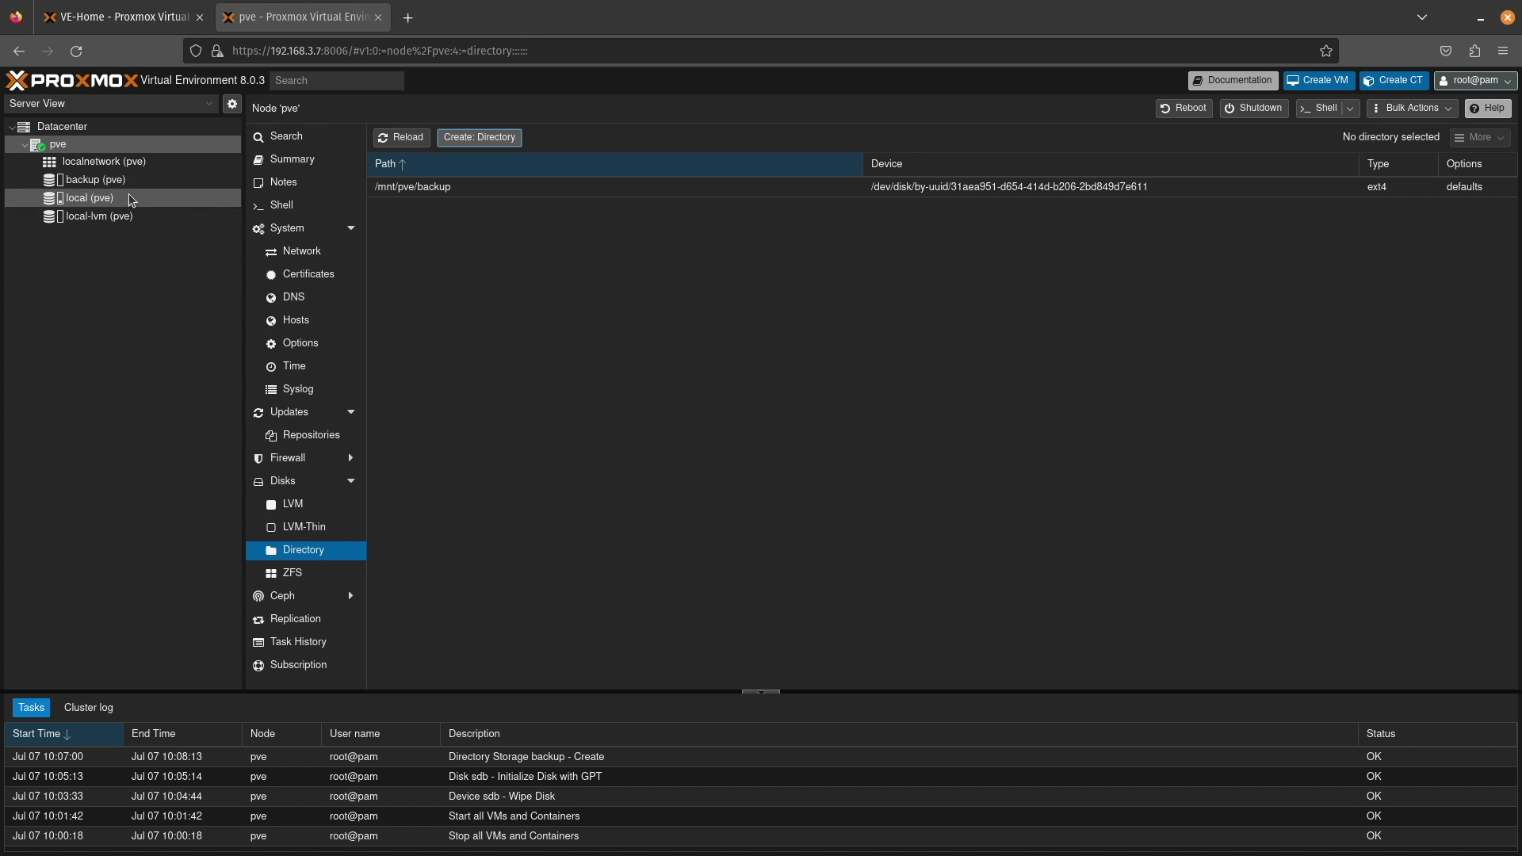
{"action": "left_click", "coordinate": [96, 180]}
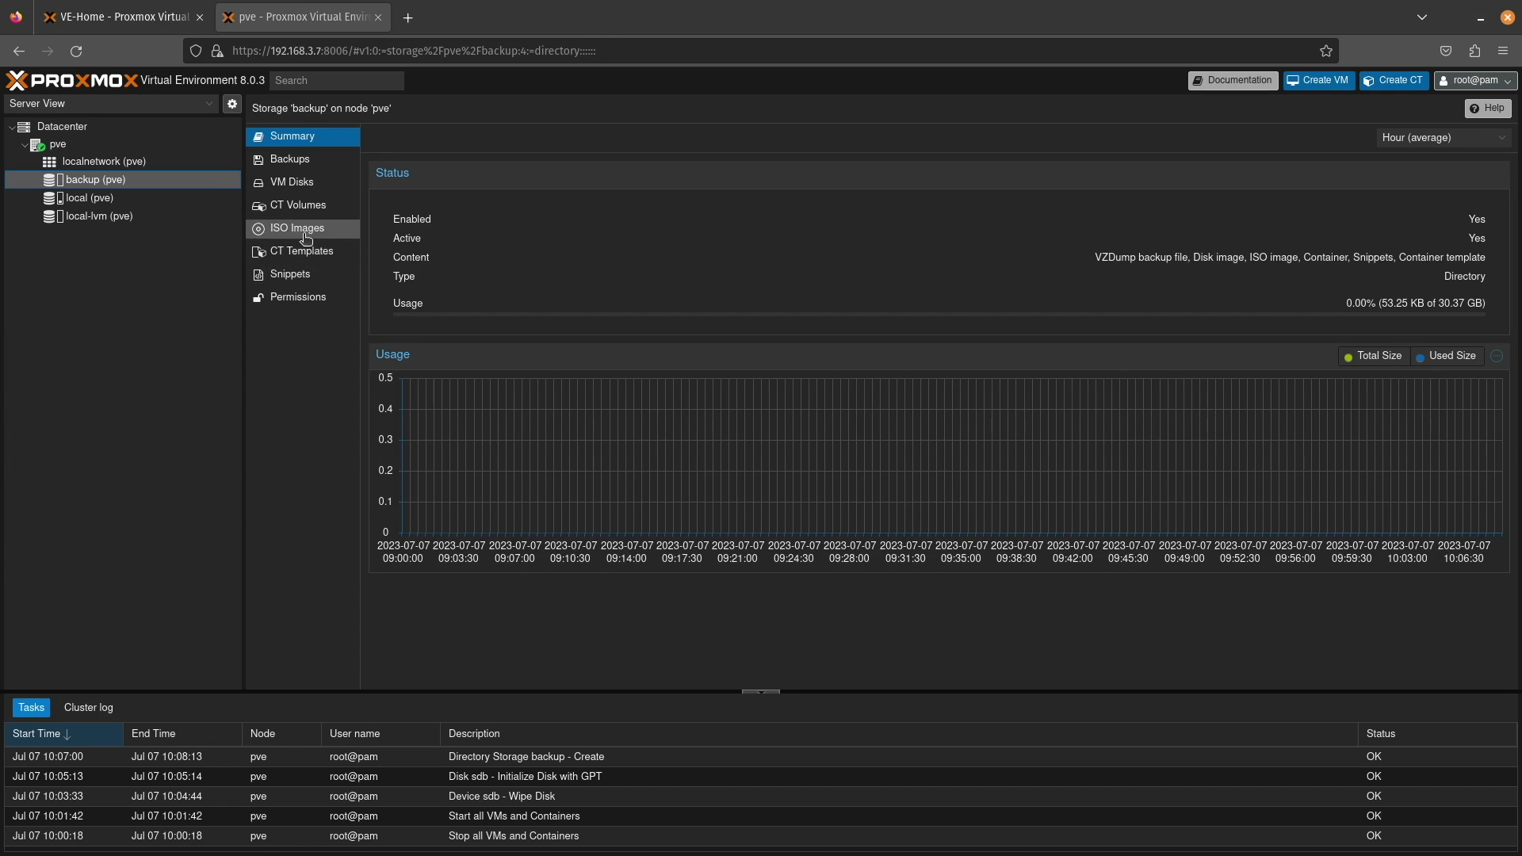
Leave the backup storage summary for the Datacenter overview.
{"action": "left_click", "coordinate": [61, 126]}
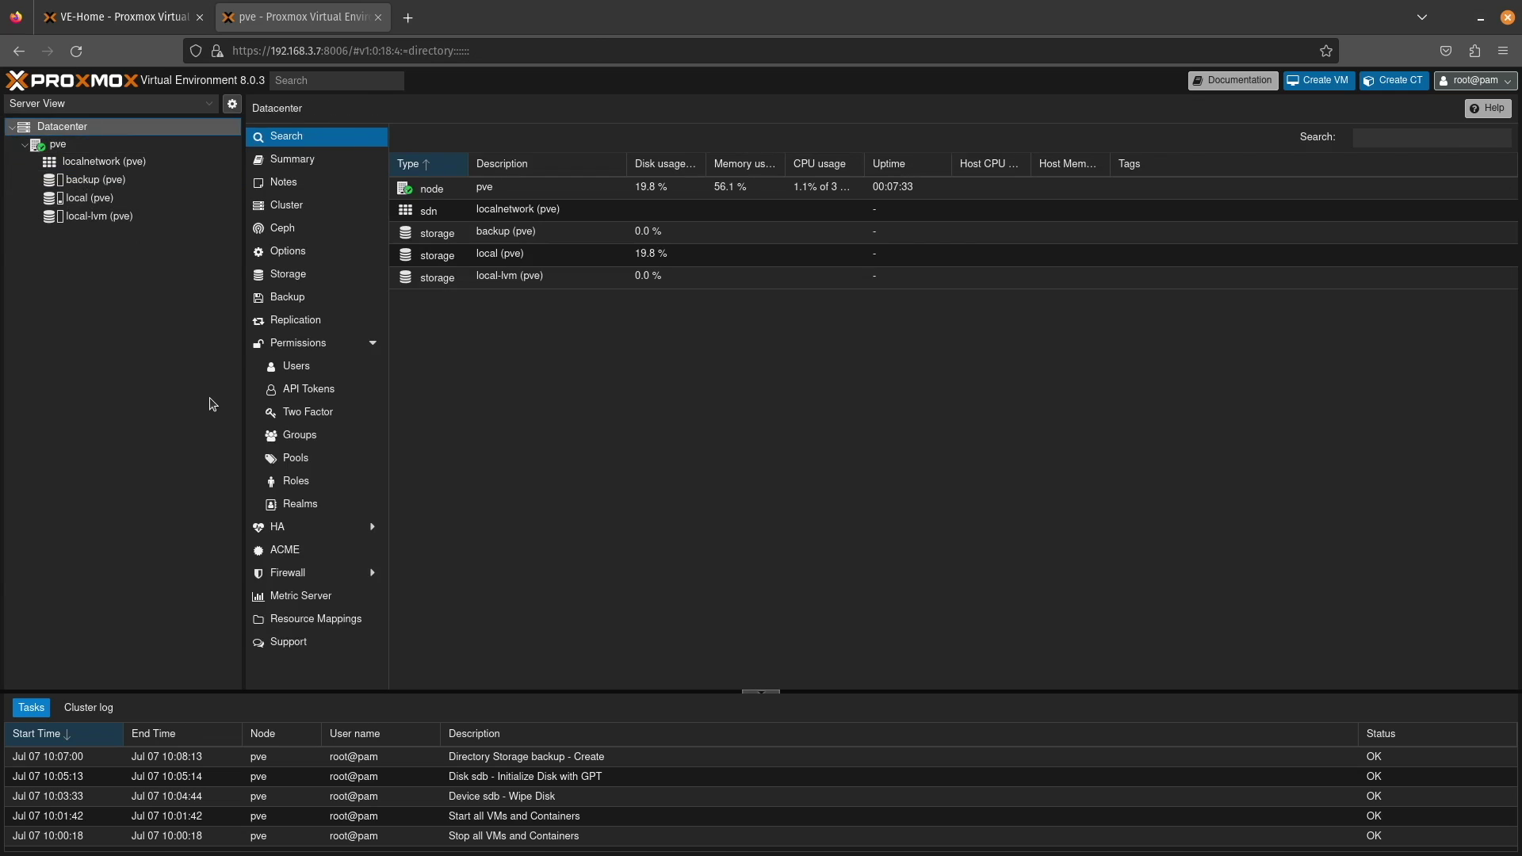
Uncheck Snippets in the backup storage's Content types and save the change.
{"action": "left_click", "coordinate": [305, 280]}
{"action": "left_click", "coordinate": [464, 189]}
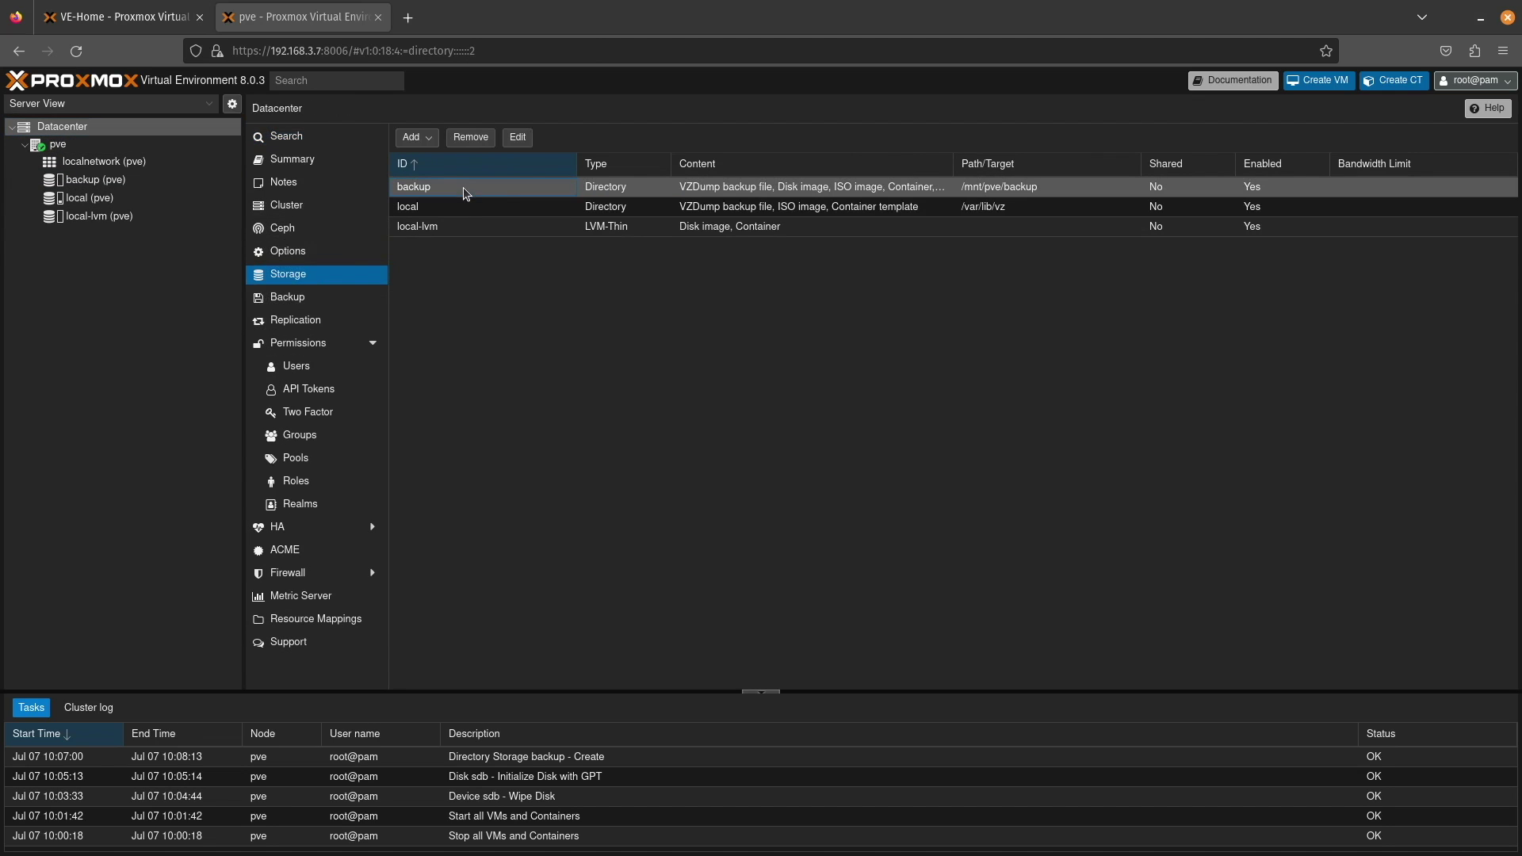
{"action": "left_click", "coordinate": [517, 137]}
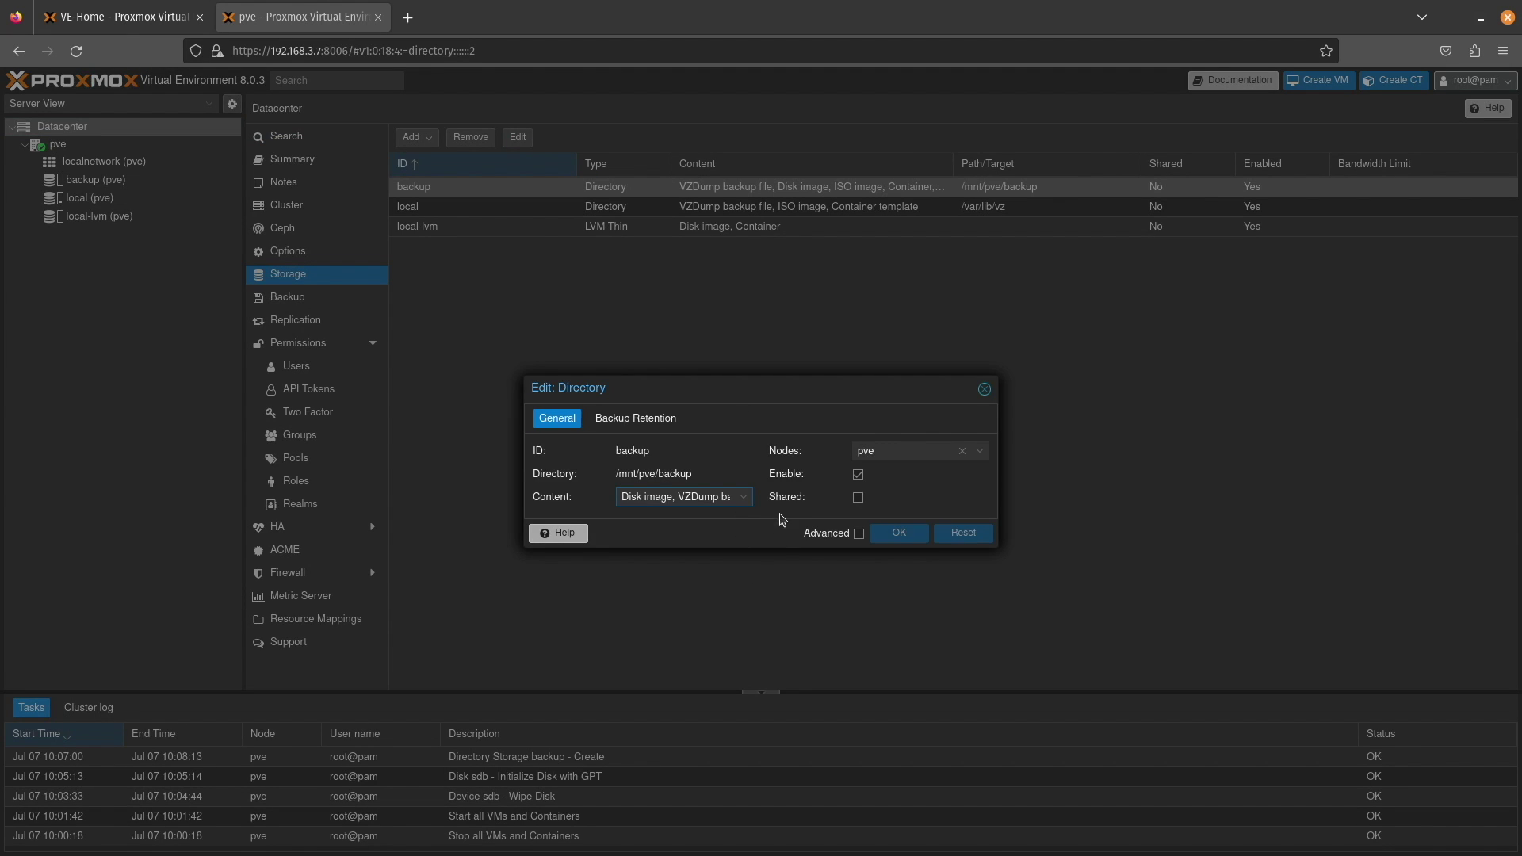
{"action": "left_click", "coordinate": [743, 498]}
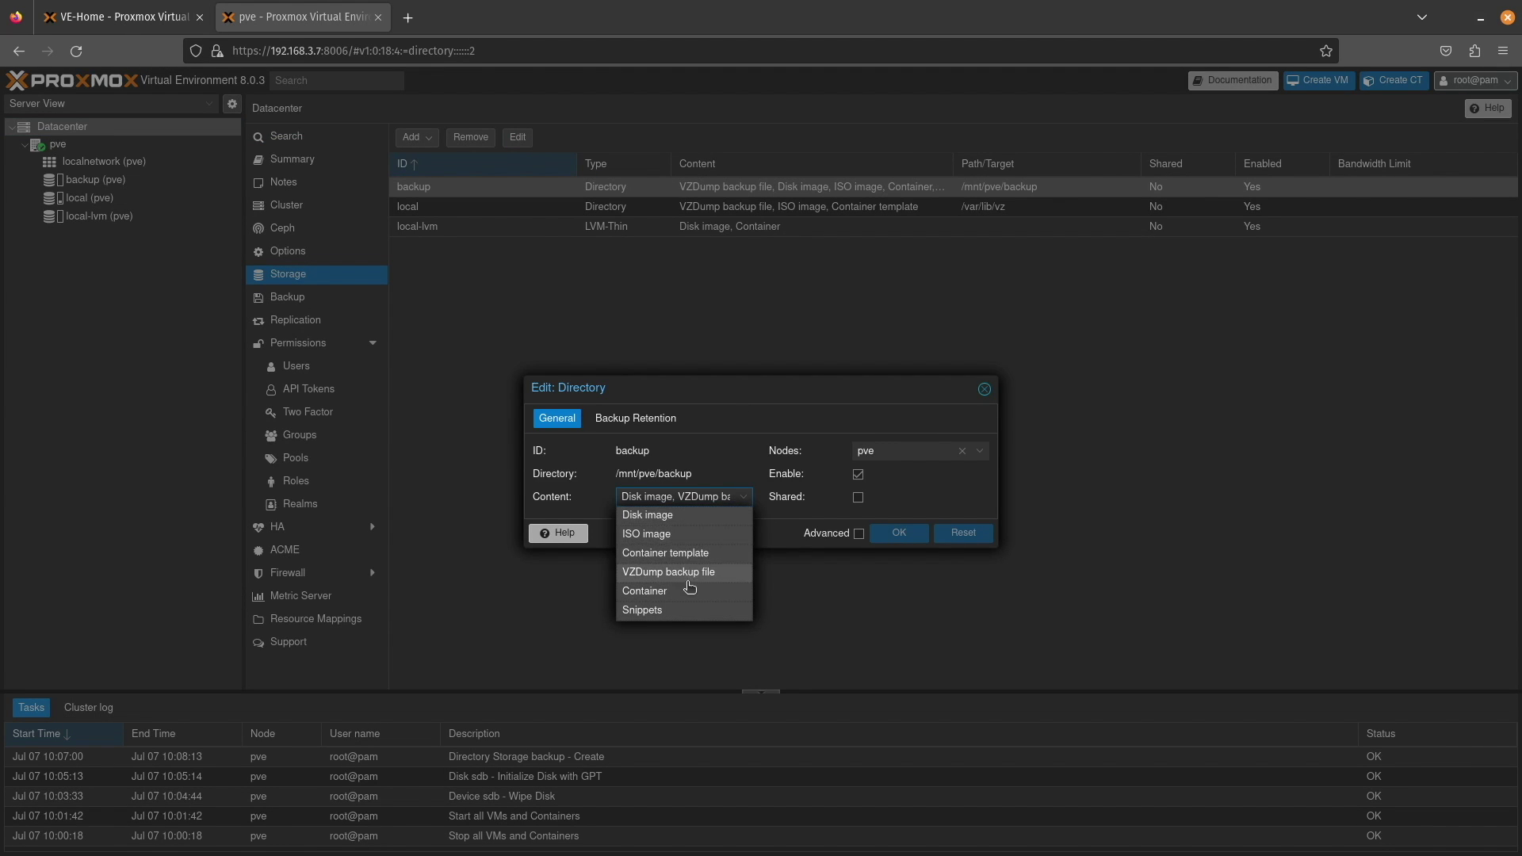
{"action": "left_click", "coordinate": [667, 609]}
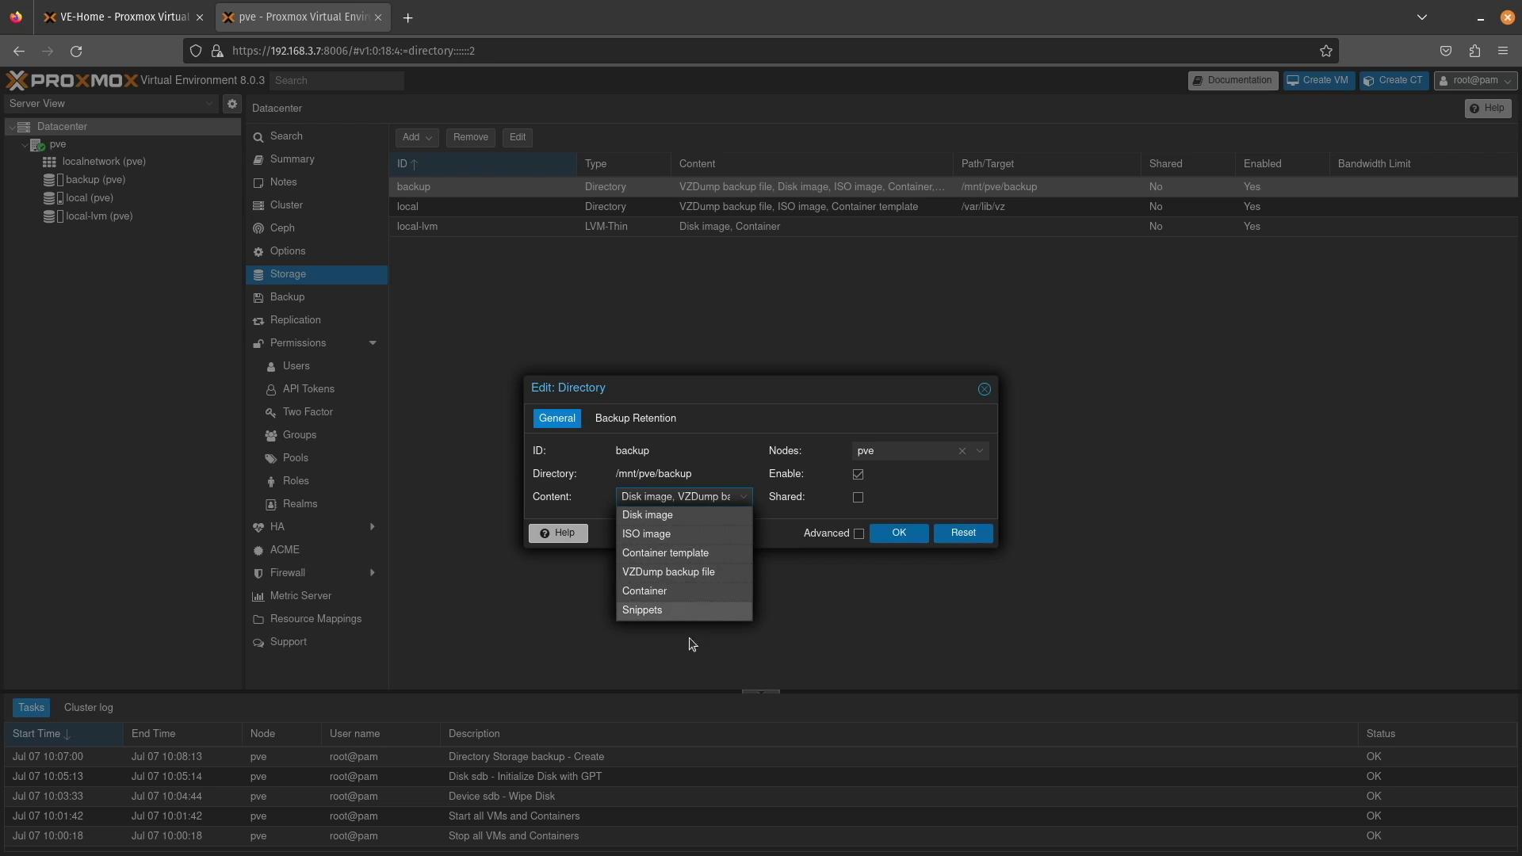
{"action": "left_click", "coordinate": [780, 537]}
{"action": "left_click", "coordinate": [899, 533]}
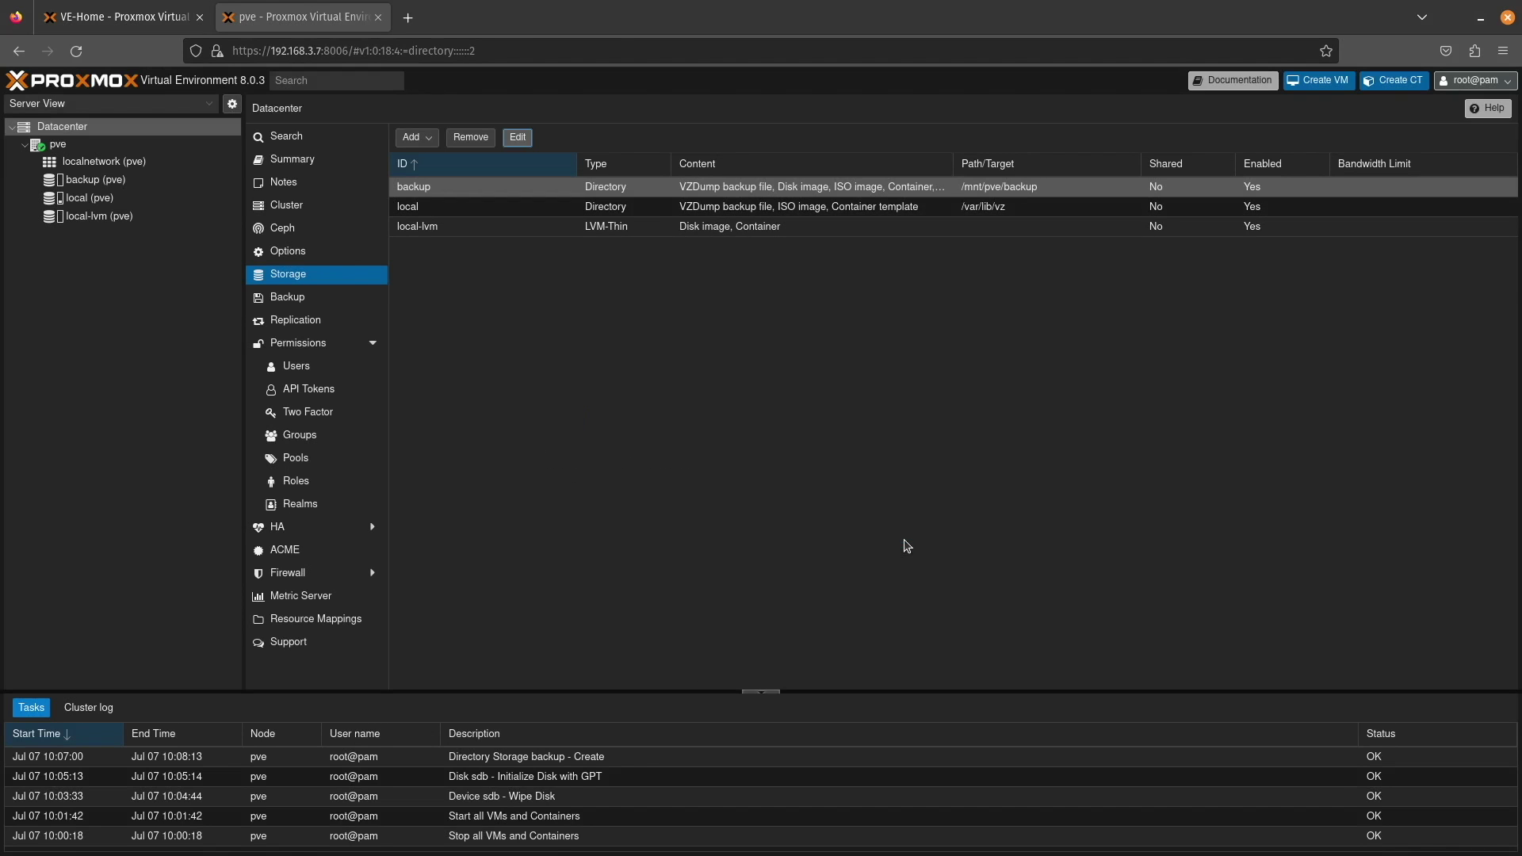
{"action": "left_click", "coordinate": [95, 180]}
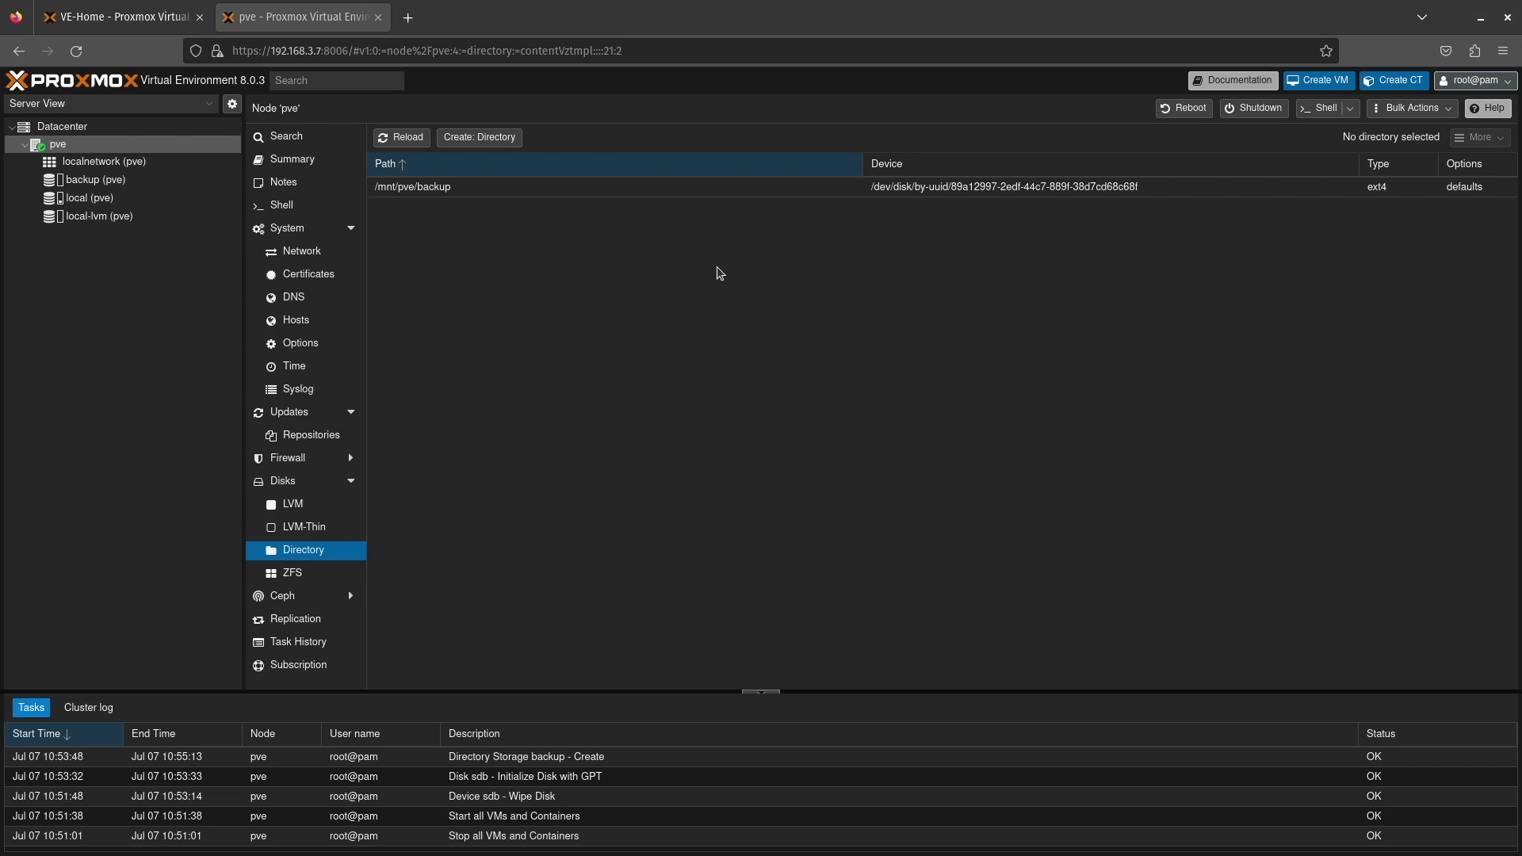
Remove directory /mnt/pve/backup with ID 'backup', keeping the disk and storage configuration.
{"action": "left_click", "coordinate": [447, 187]}
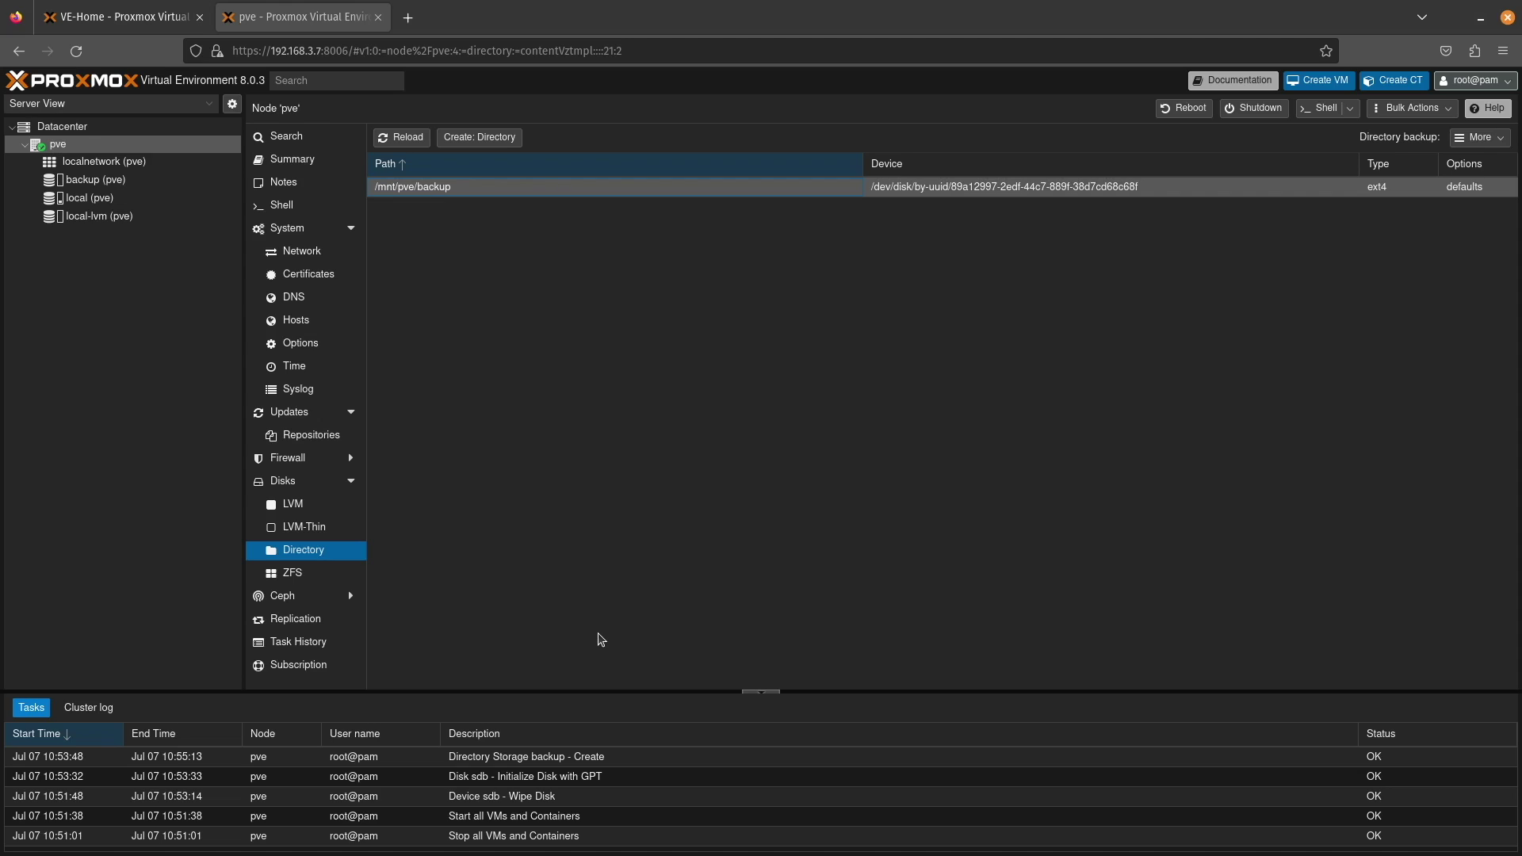
{"action": "left_click", "coordinate": [1487, 139]}
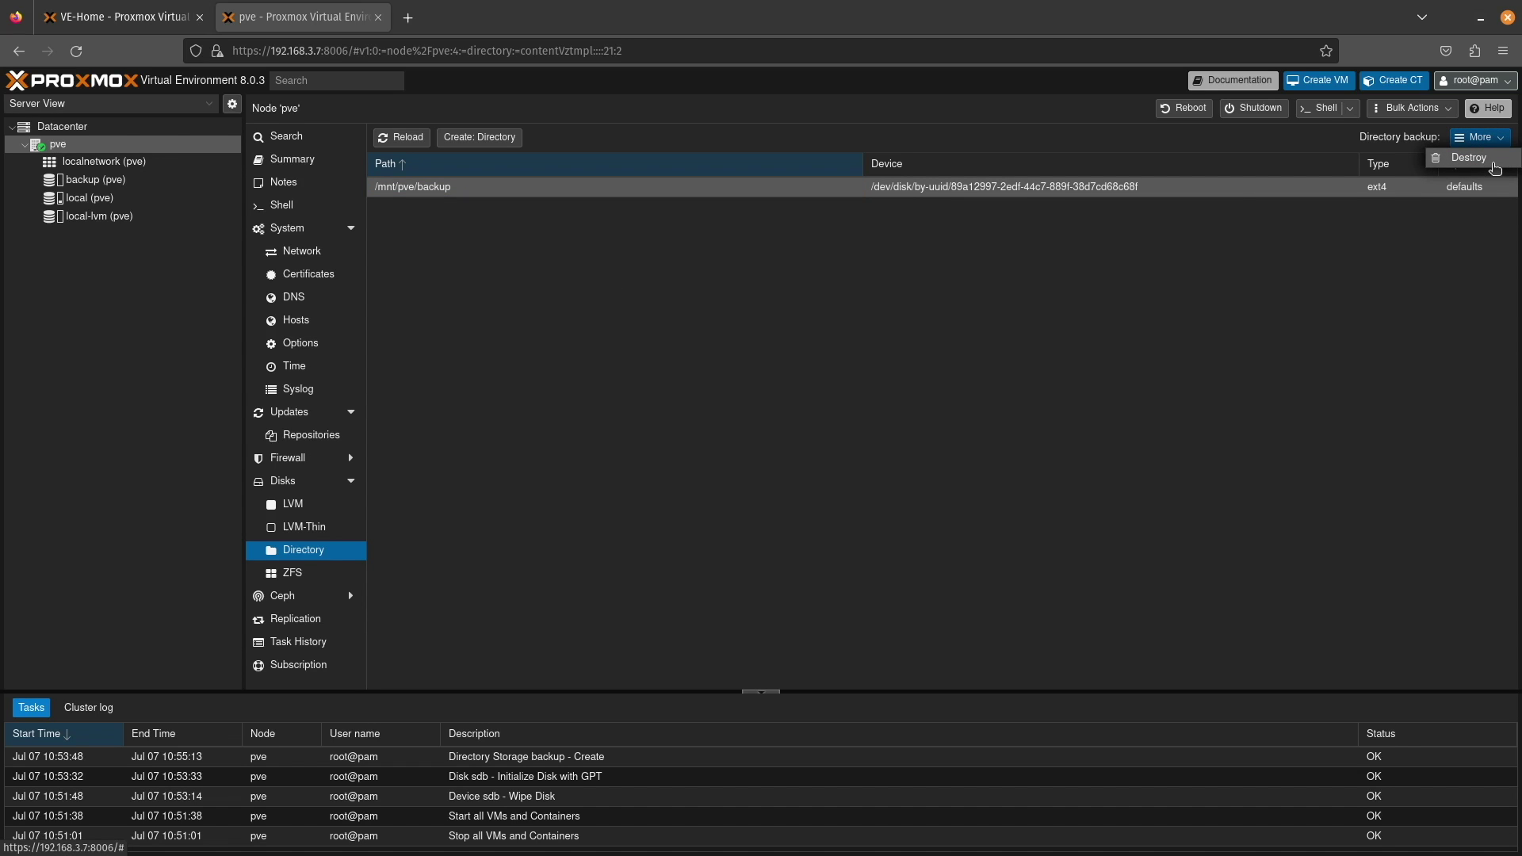
{"action": "left_click", "coordinate": [1469, 158]}
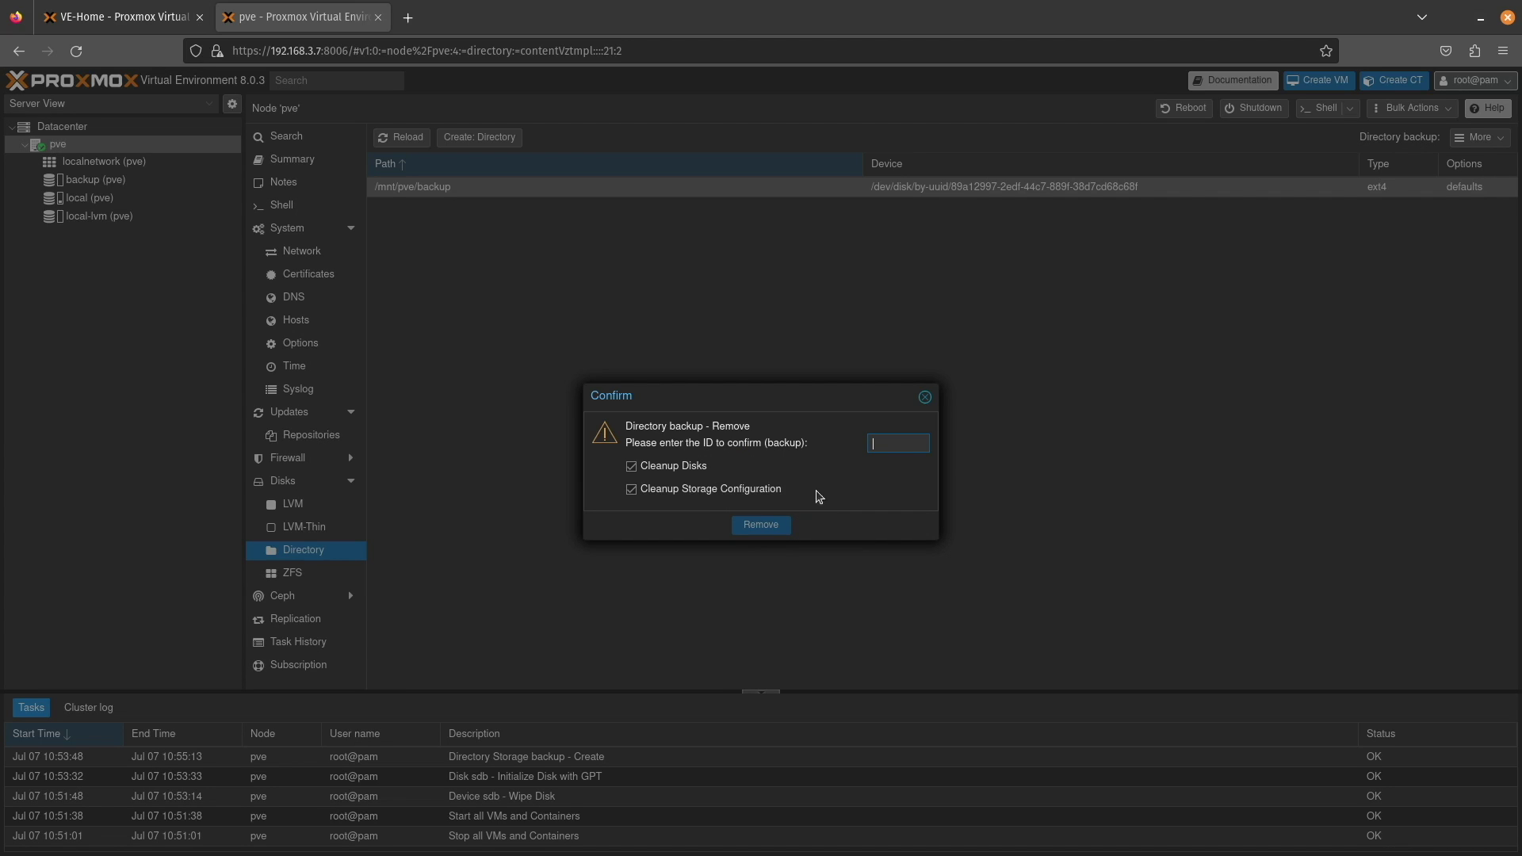
{"action": "left_click", "coordinate": [880, 443]}
{"action": "type", "text": "backup"}
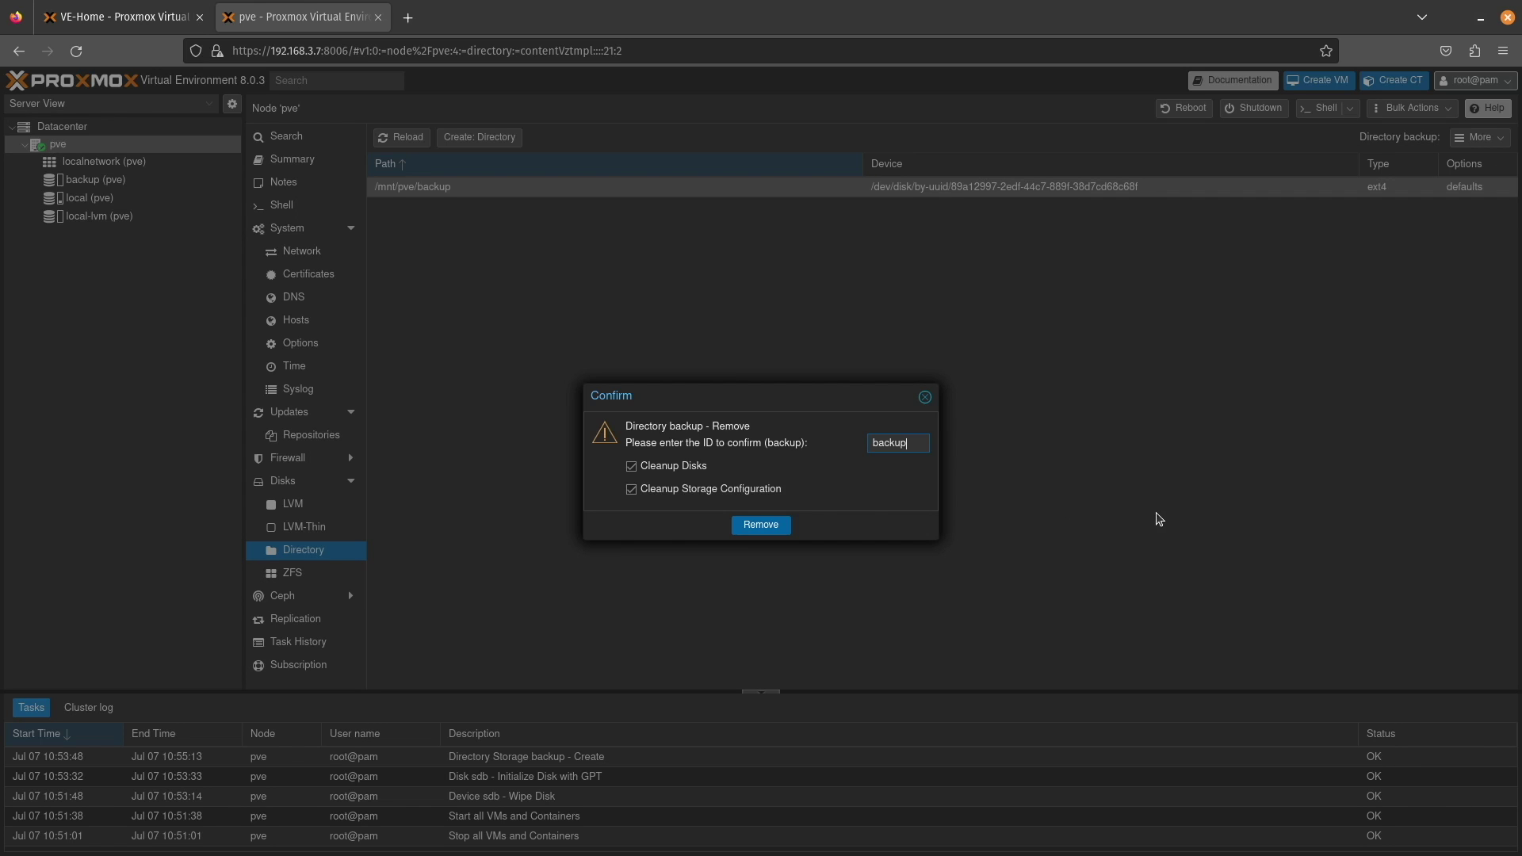
{"action": "left_click", "coordinate": [632, 466]}
{"action": "left_click", "coordinate": [753, 525]}
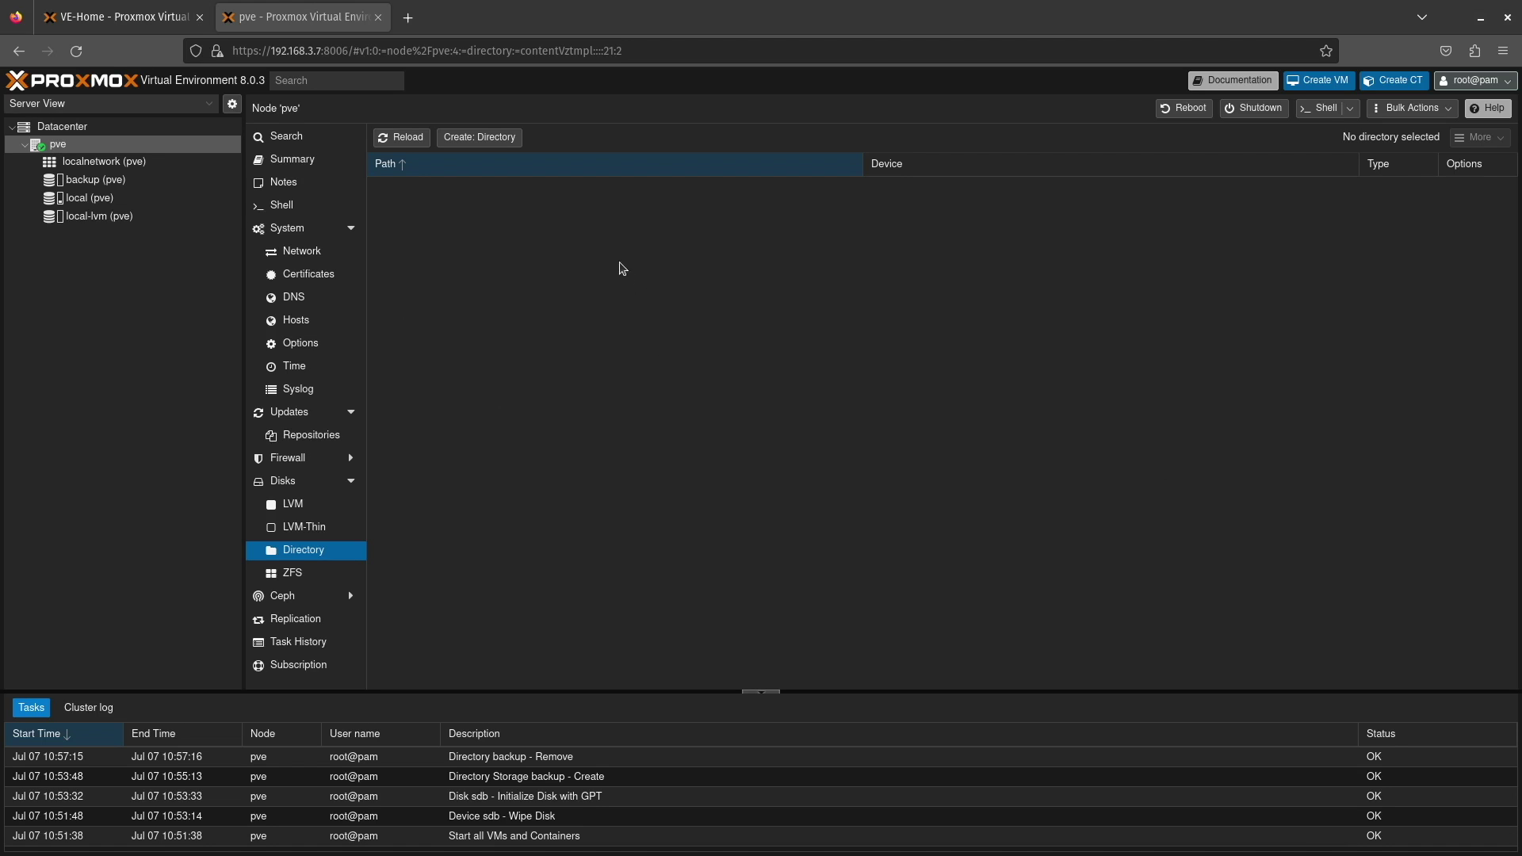
Delete the 'backup' datacenter storage entry, then select /dev/sdb in pve's disk list.
{"action": "left_click", "coordinate": [144, 126]}
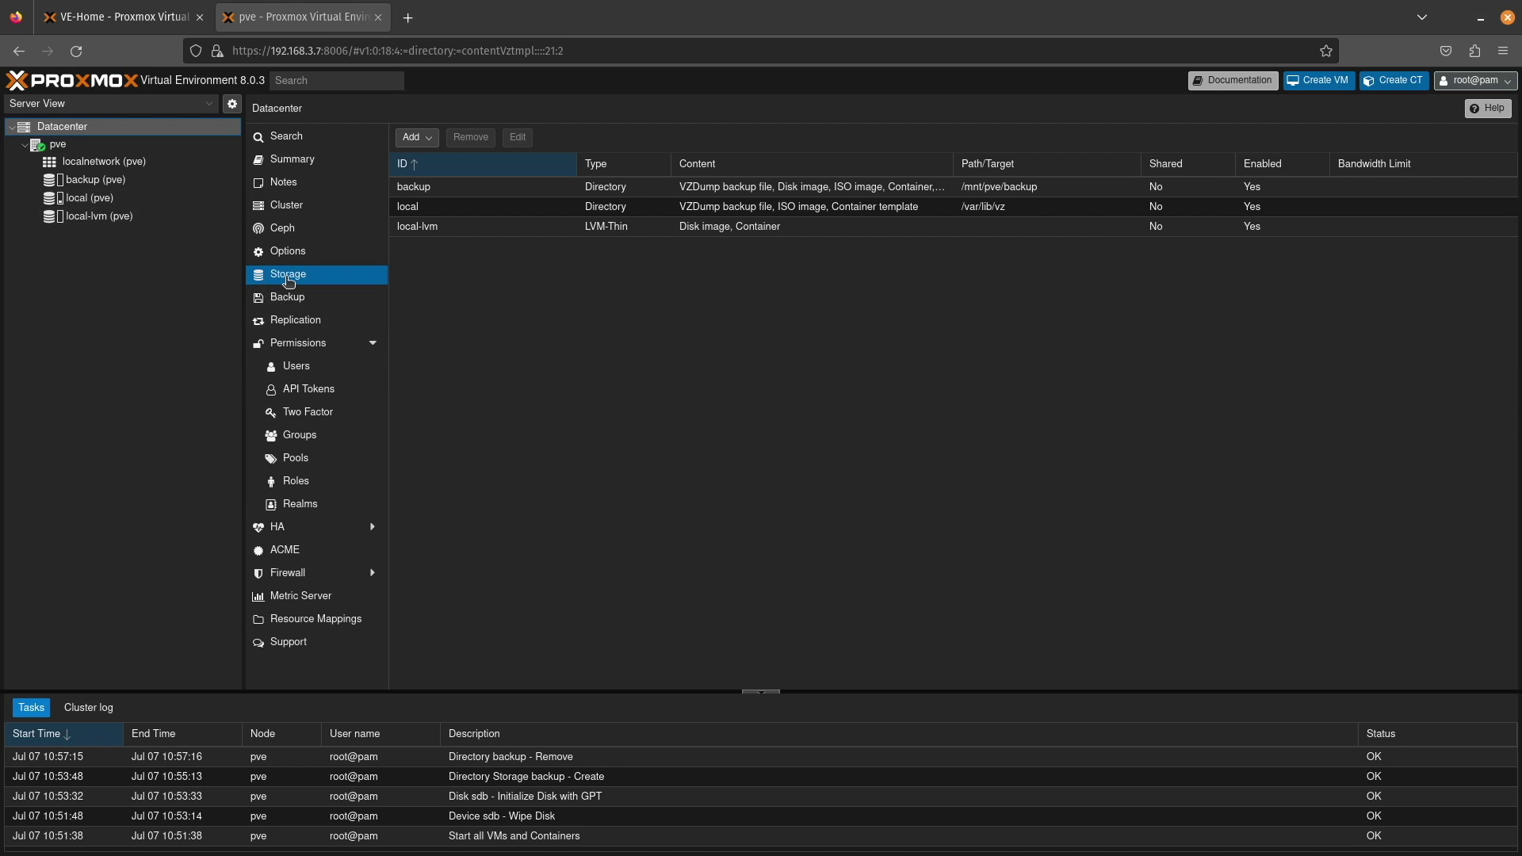
{"action": "left_click", "coordinate": [441, 187]}
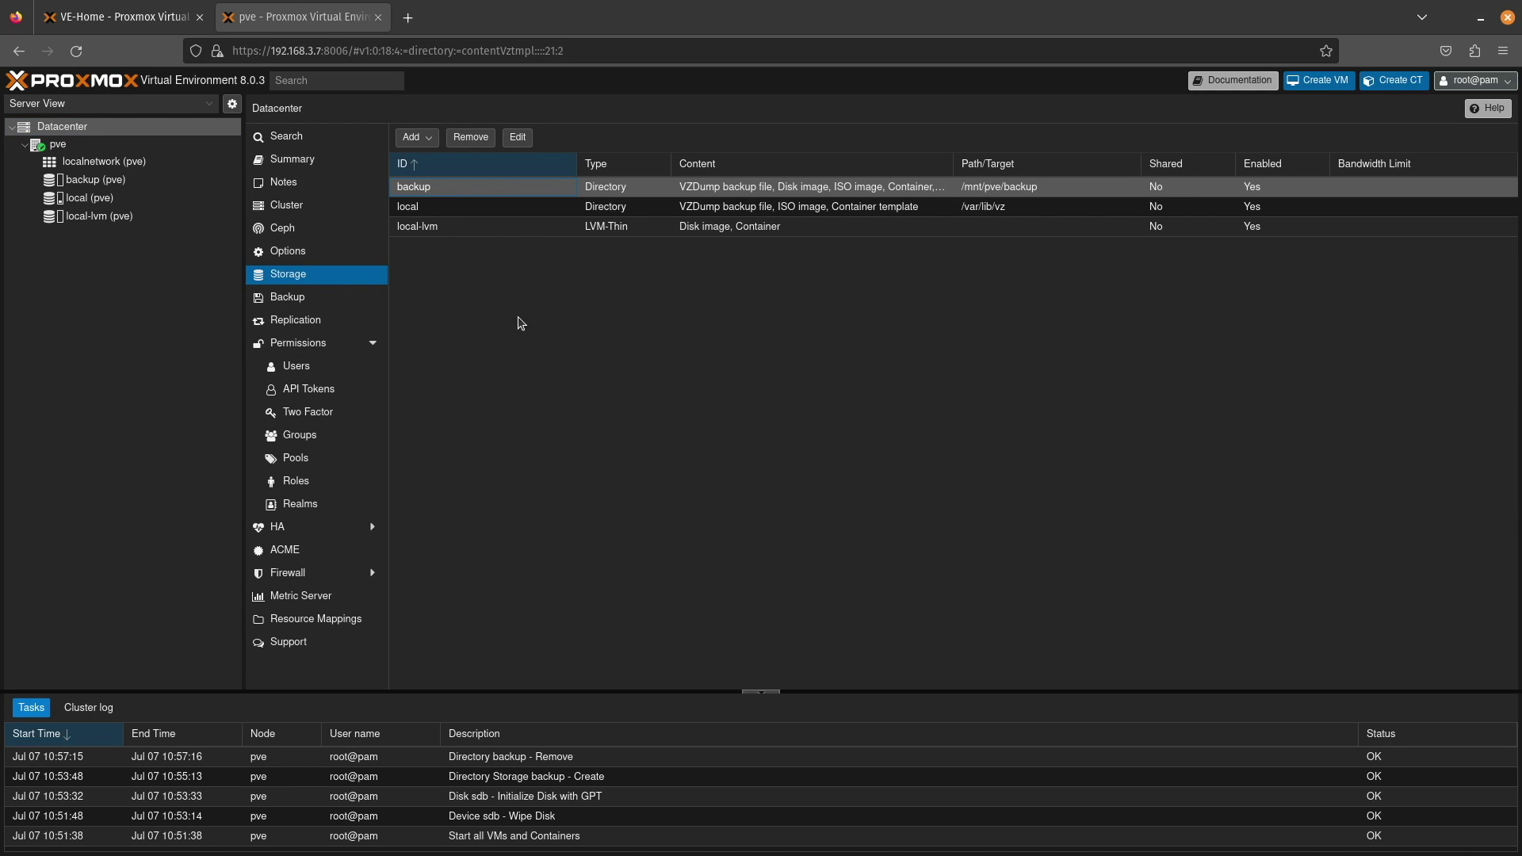
{"action": "left_click", "coordinate": [470, 137]}
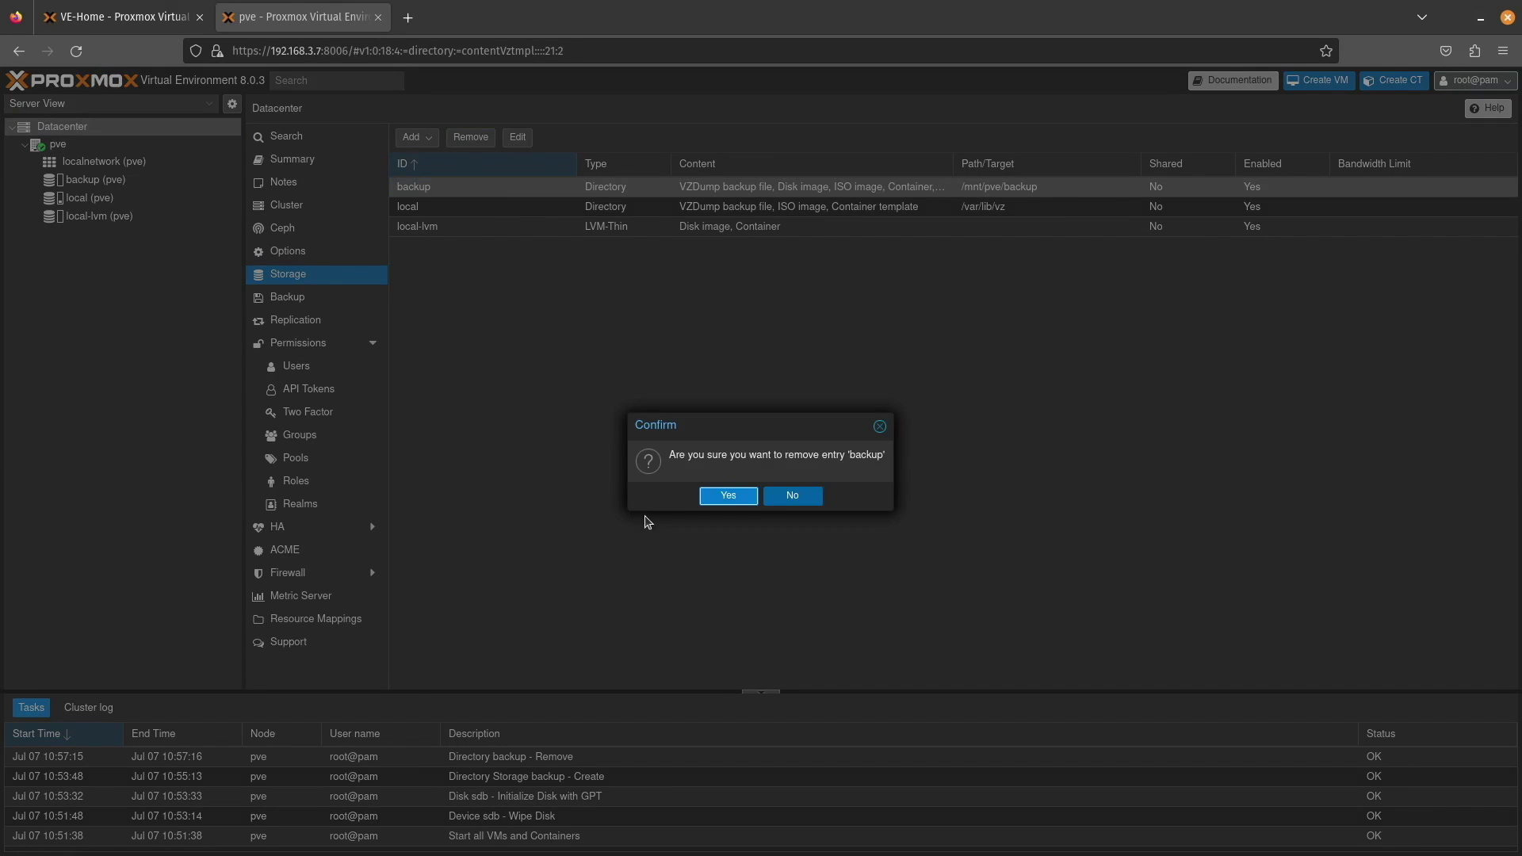
{"action": "left_click", "coordinate": [729, 497]}
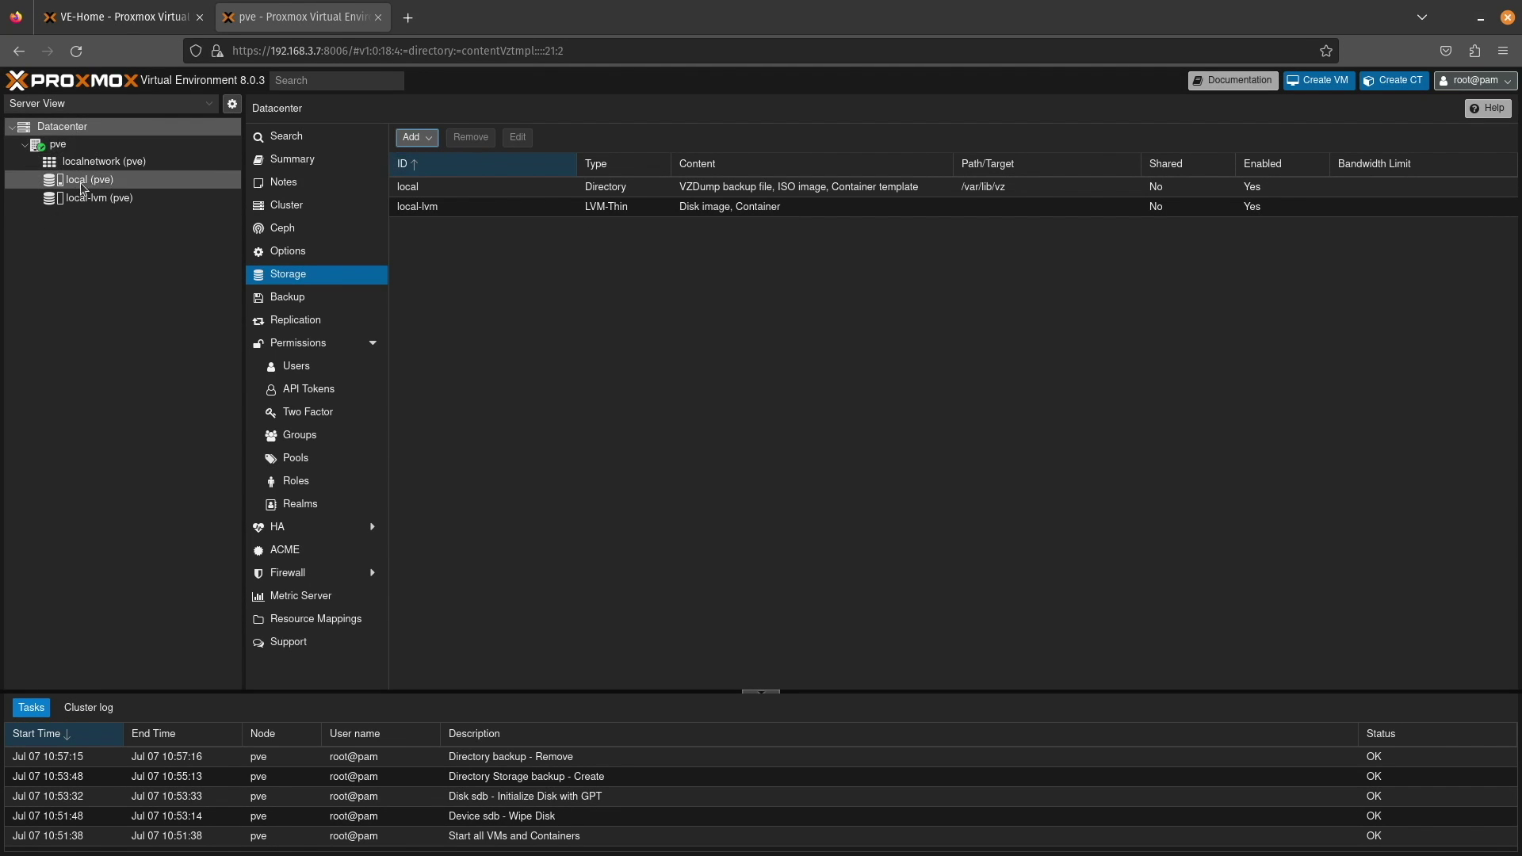
{"action": "left_click", "coordinate": [58, 144]}
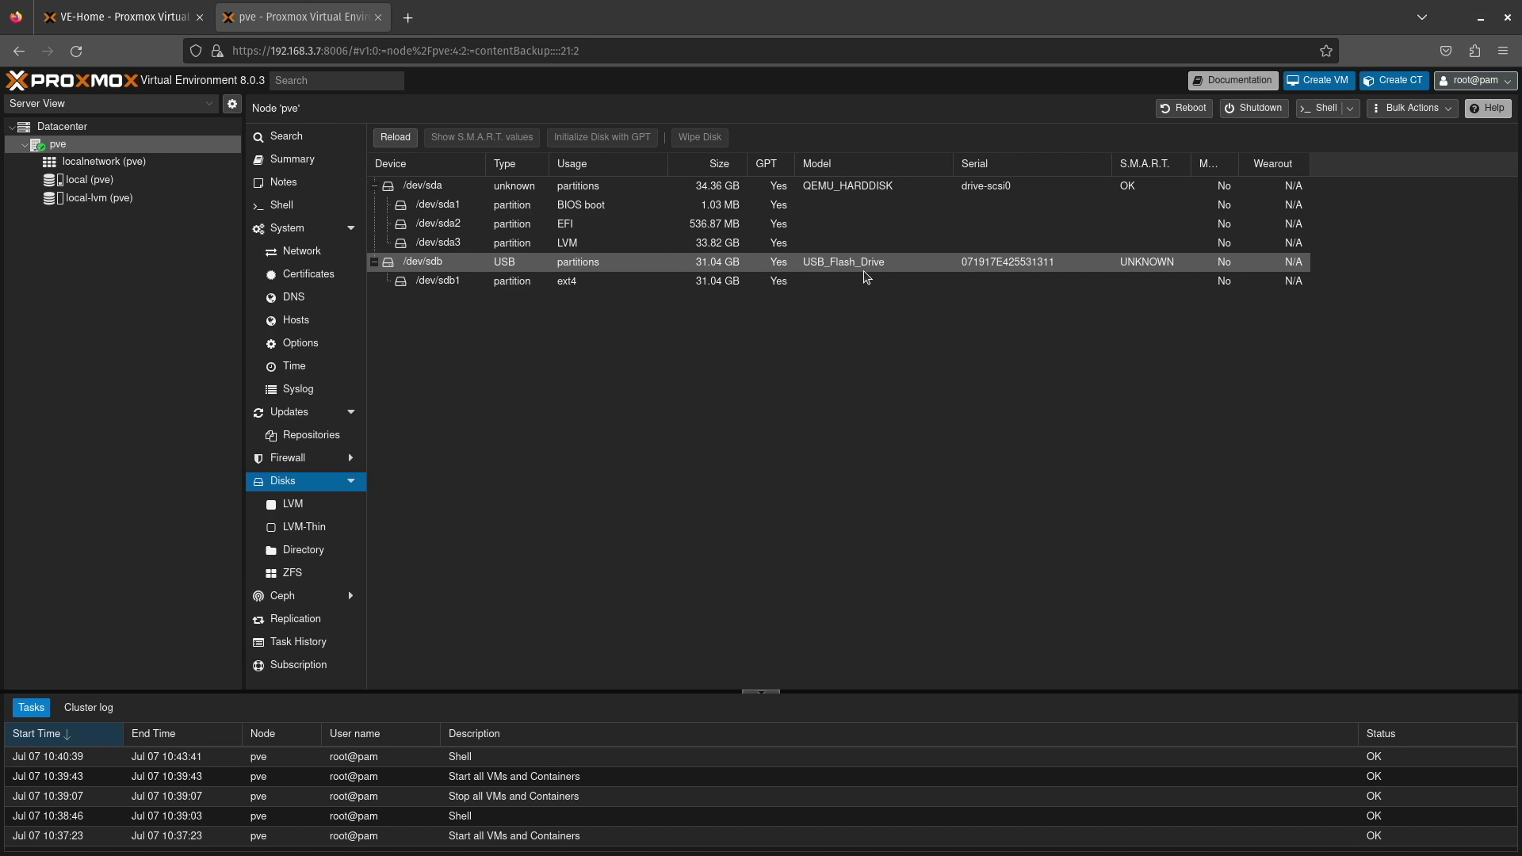
{"action": "left_click", "coordinate": [524, 267]}
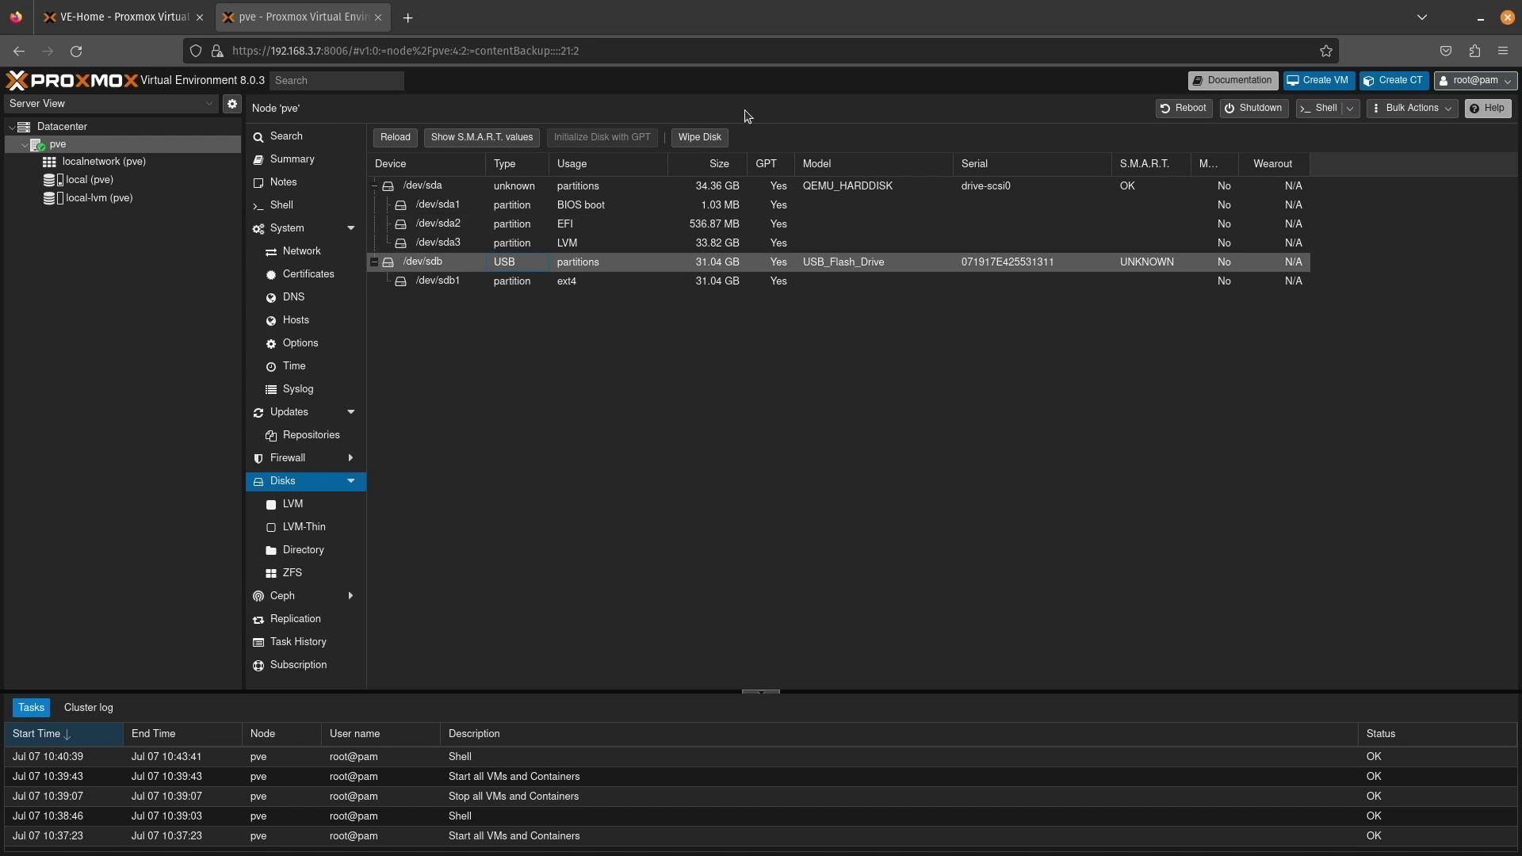
Try Create: Directory, find no unused disk in the Disk list, and cancel.
{"action": "left_click", "coordinate": [304, 550]}
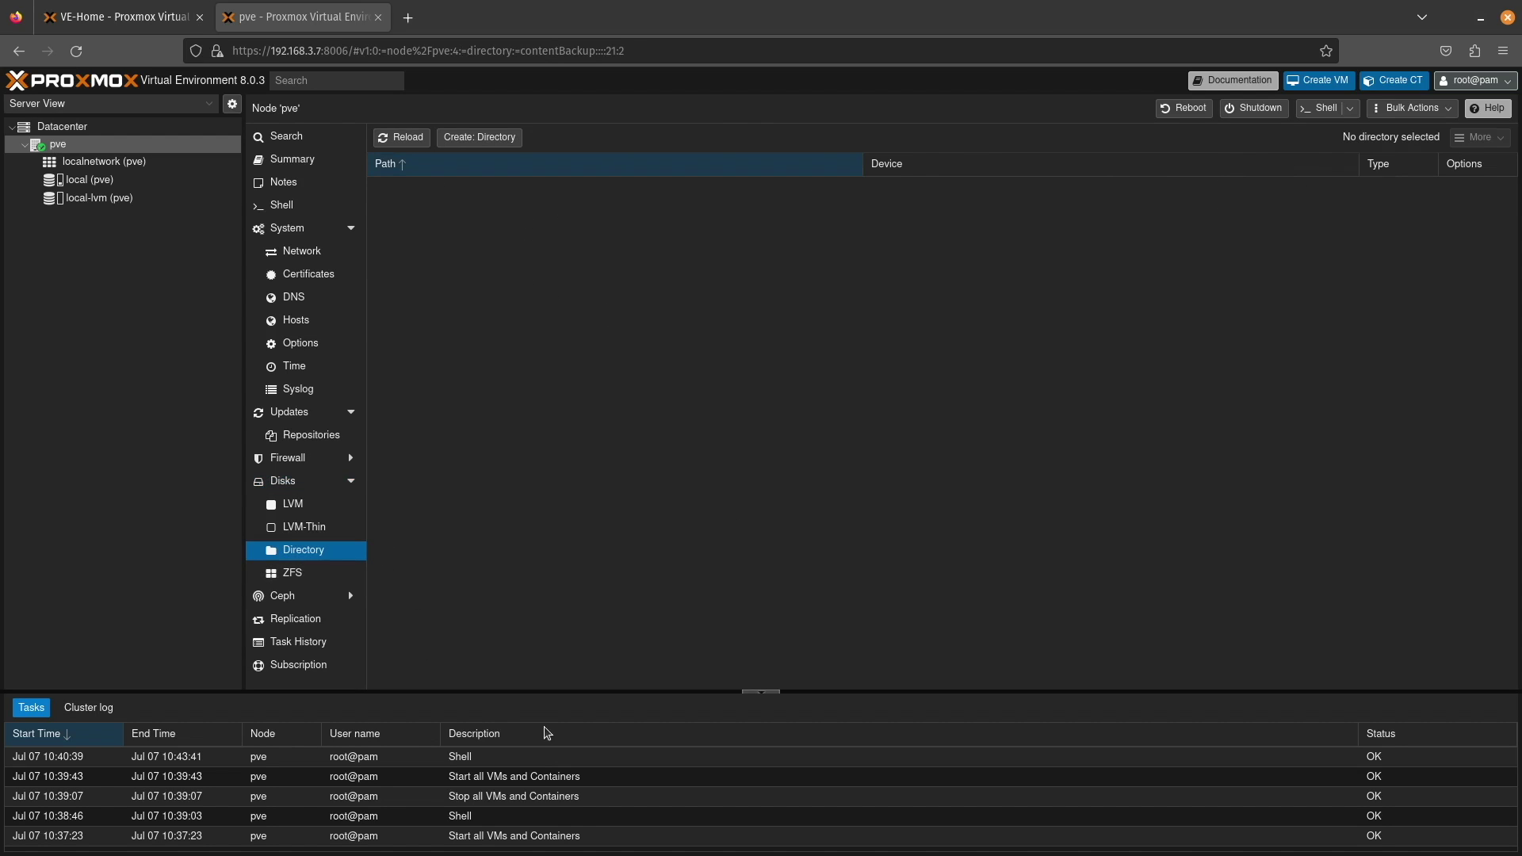
{"action": "left_click", "coordinate": [480, 137]}
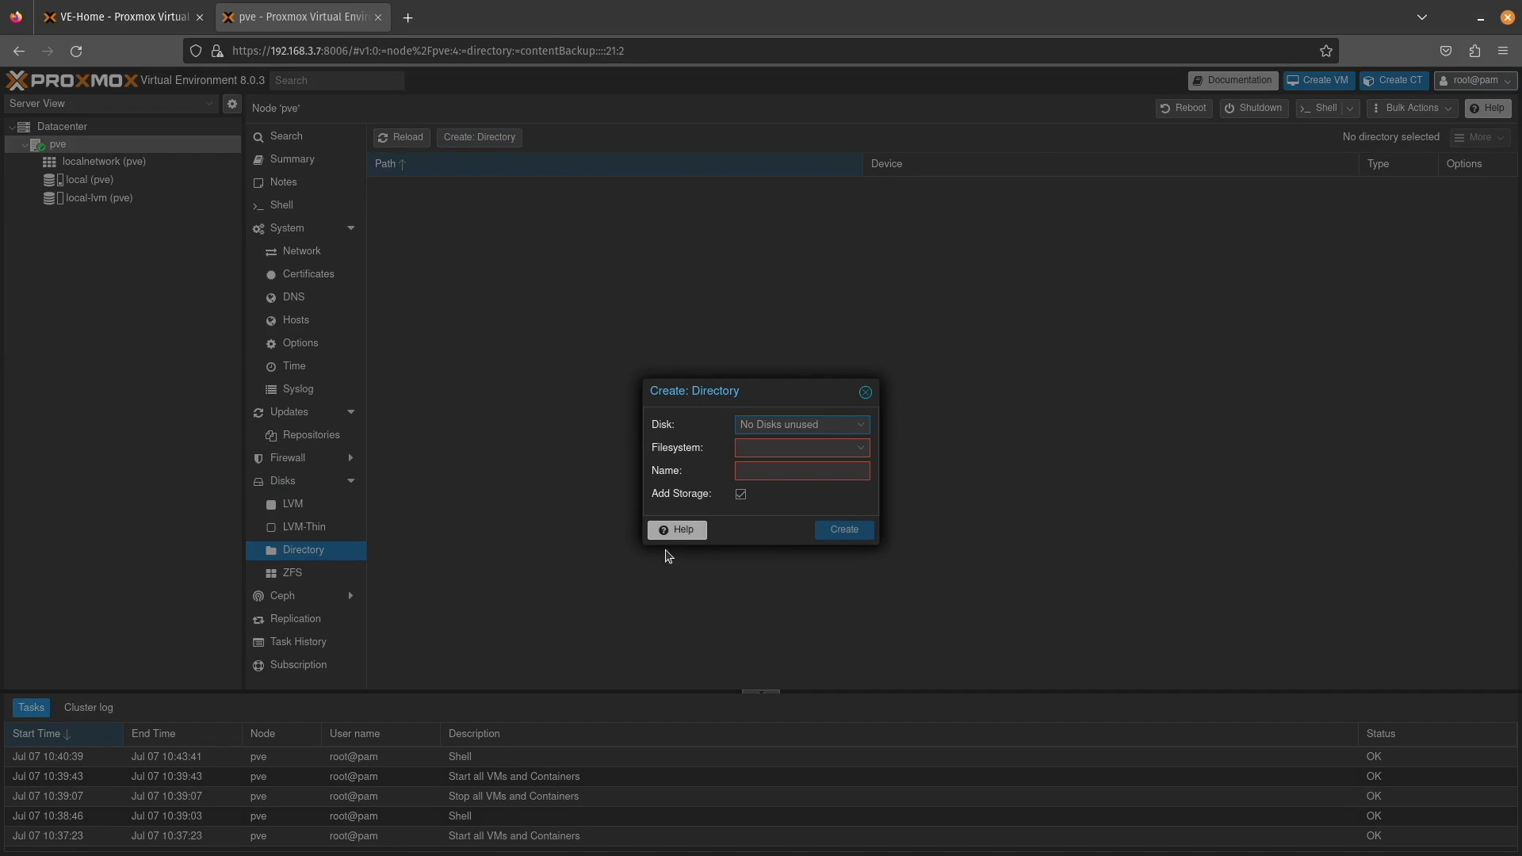
{"action": "left_click", "coordinate": [857, 426]}
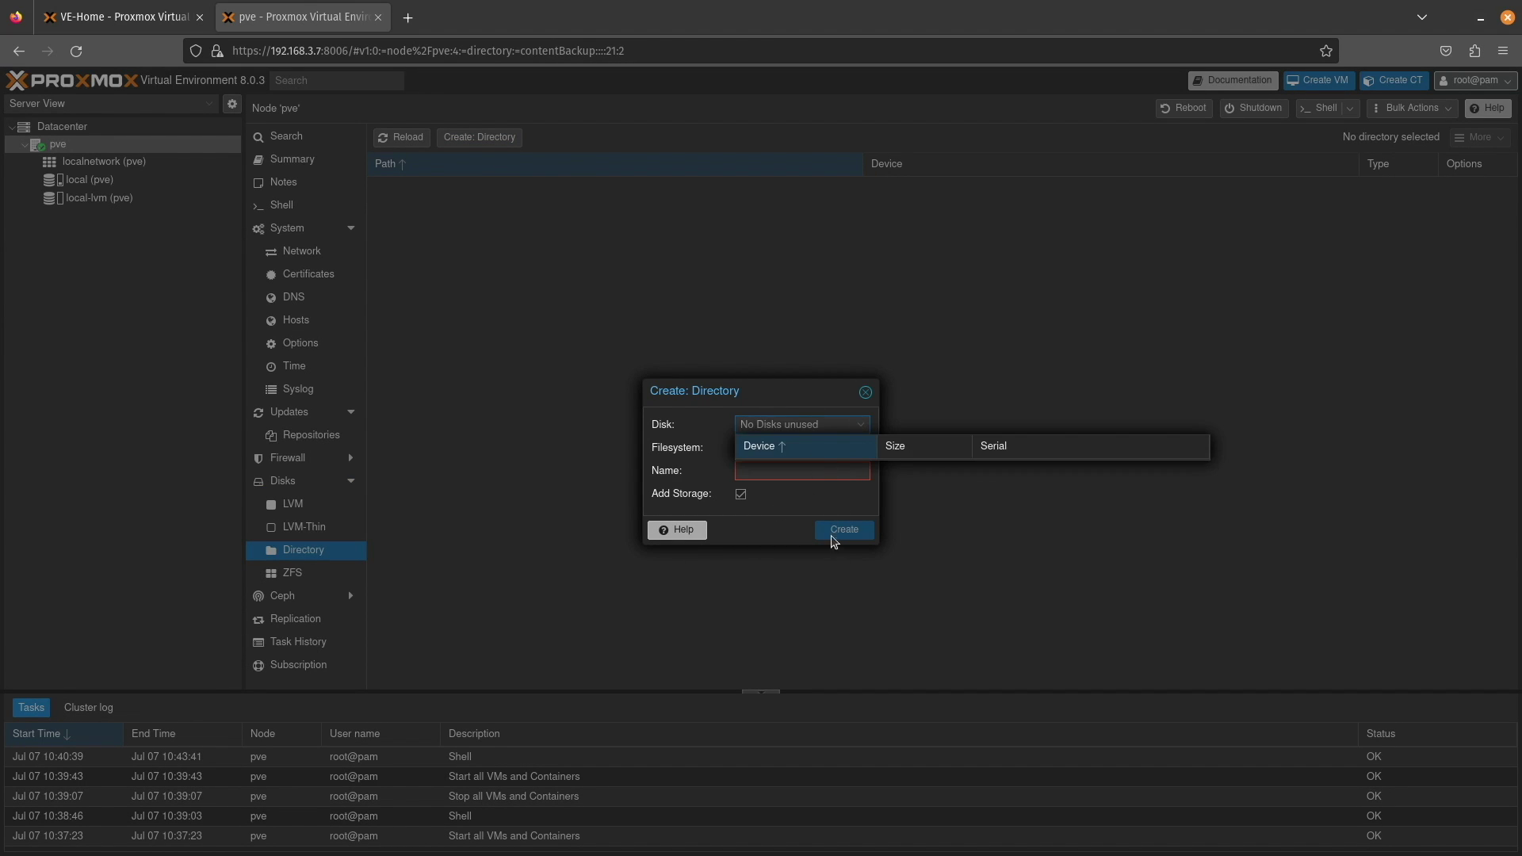
{"action": "left_click", "coordinate": [866, 396]}
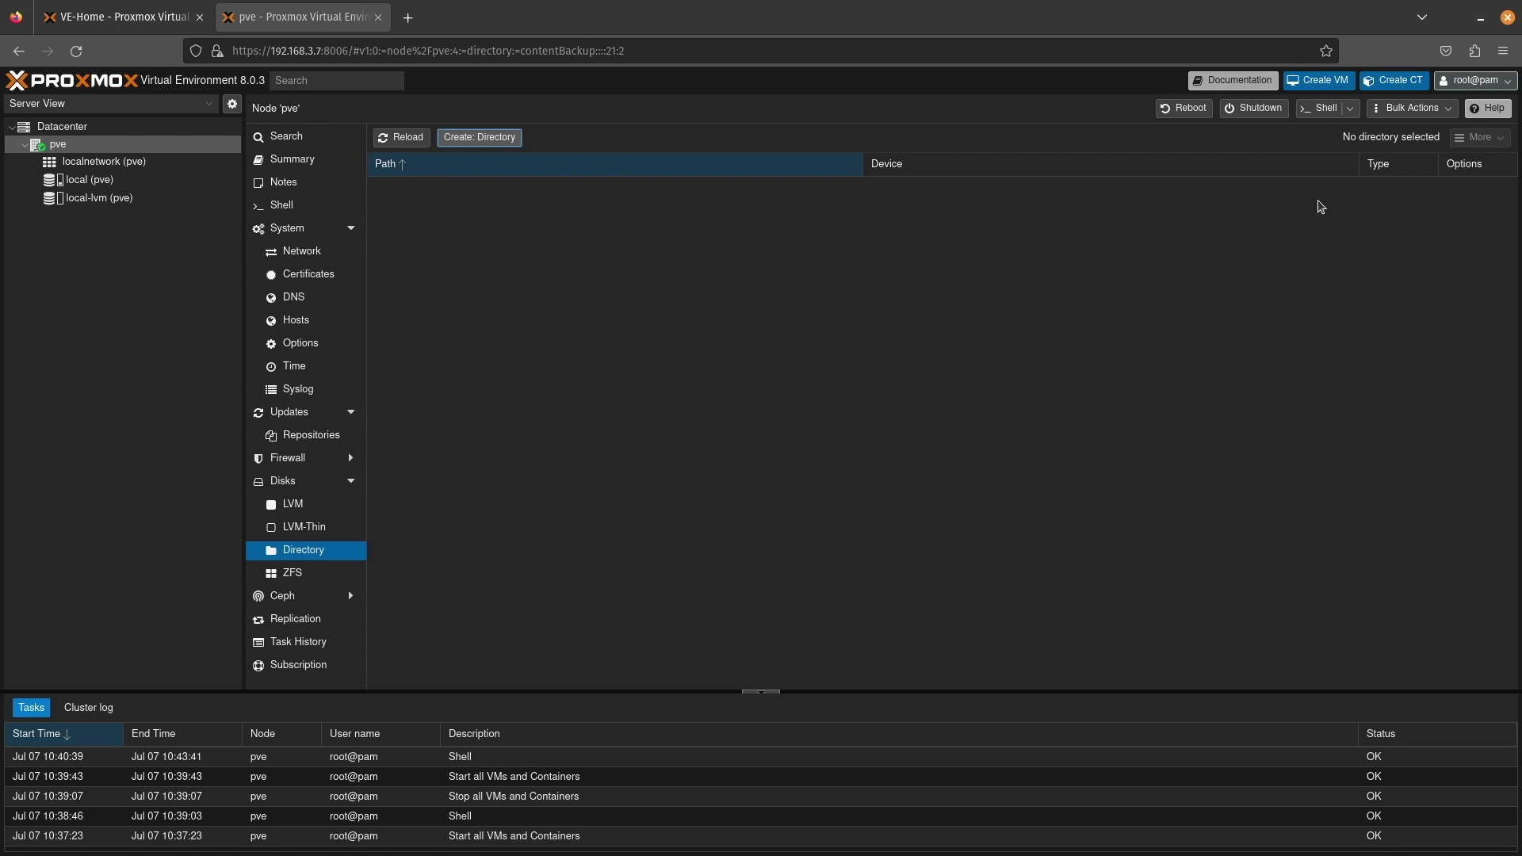
In the pve shell, create /mnt/pve/backup, enter it, and list it as empty.
{"action": "left_click", "coordinate": [1324, 109]}
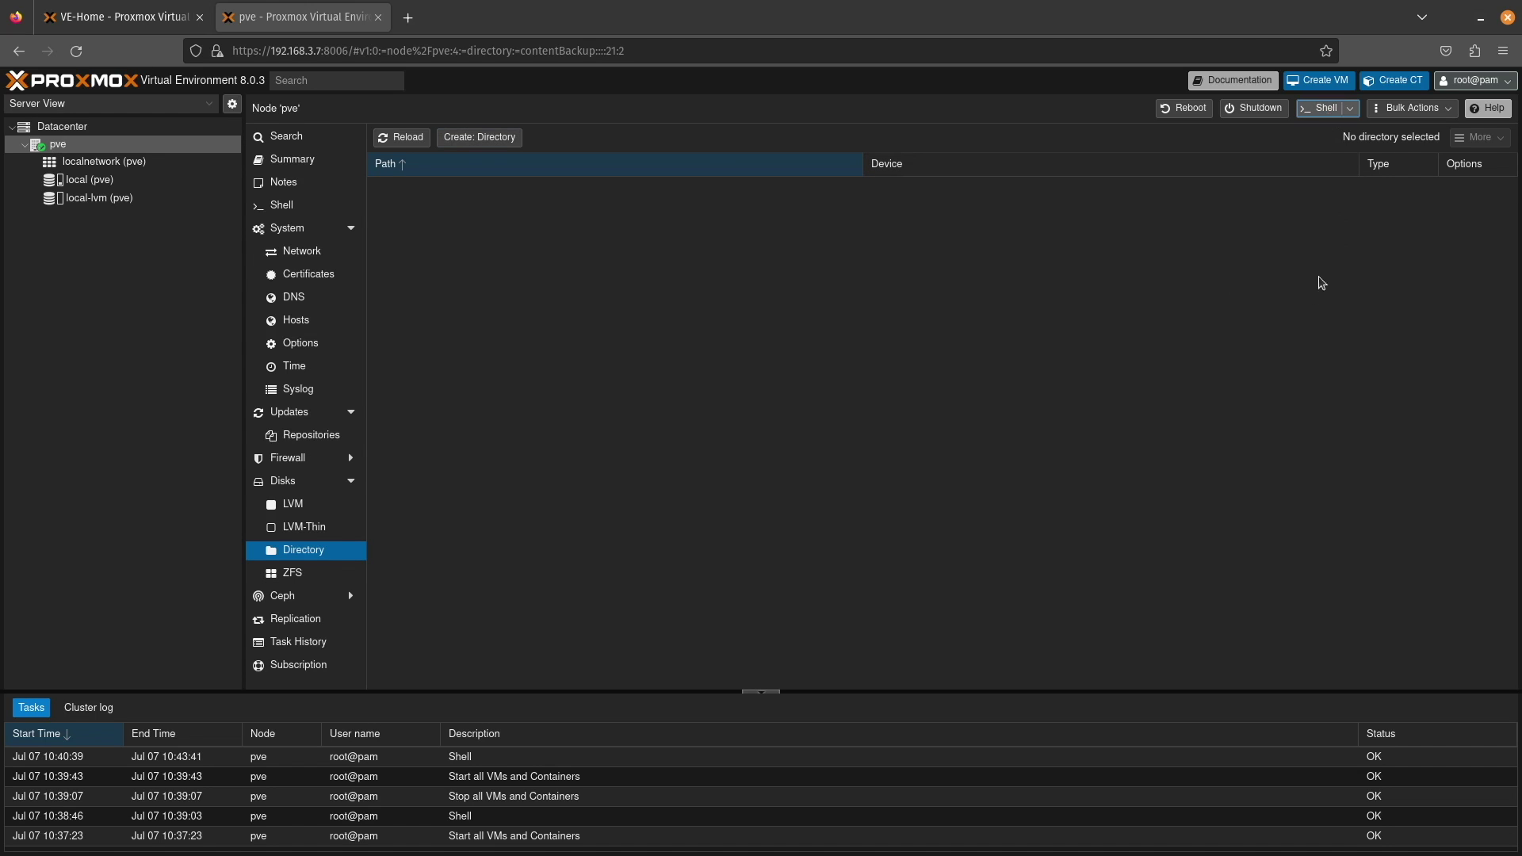
{"action": "left_click_drag", "start_coordinate": [527, 99], "coordinate": [1048, 262]}
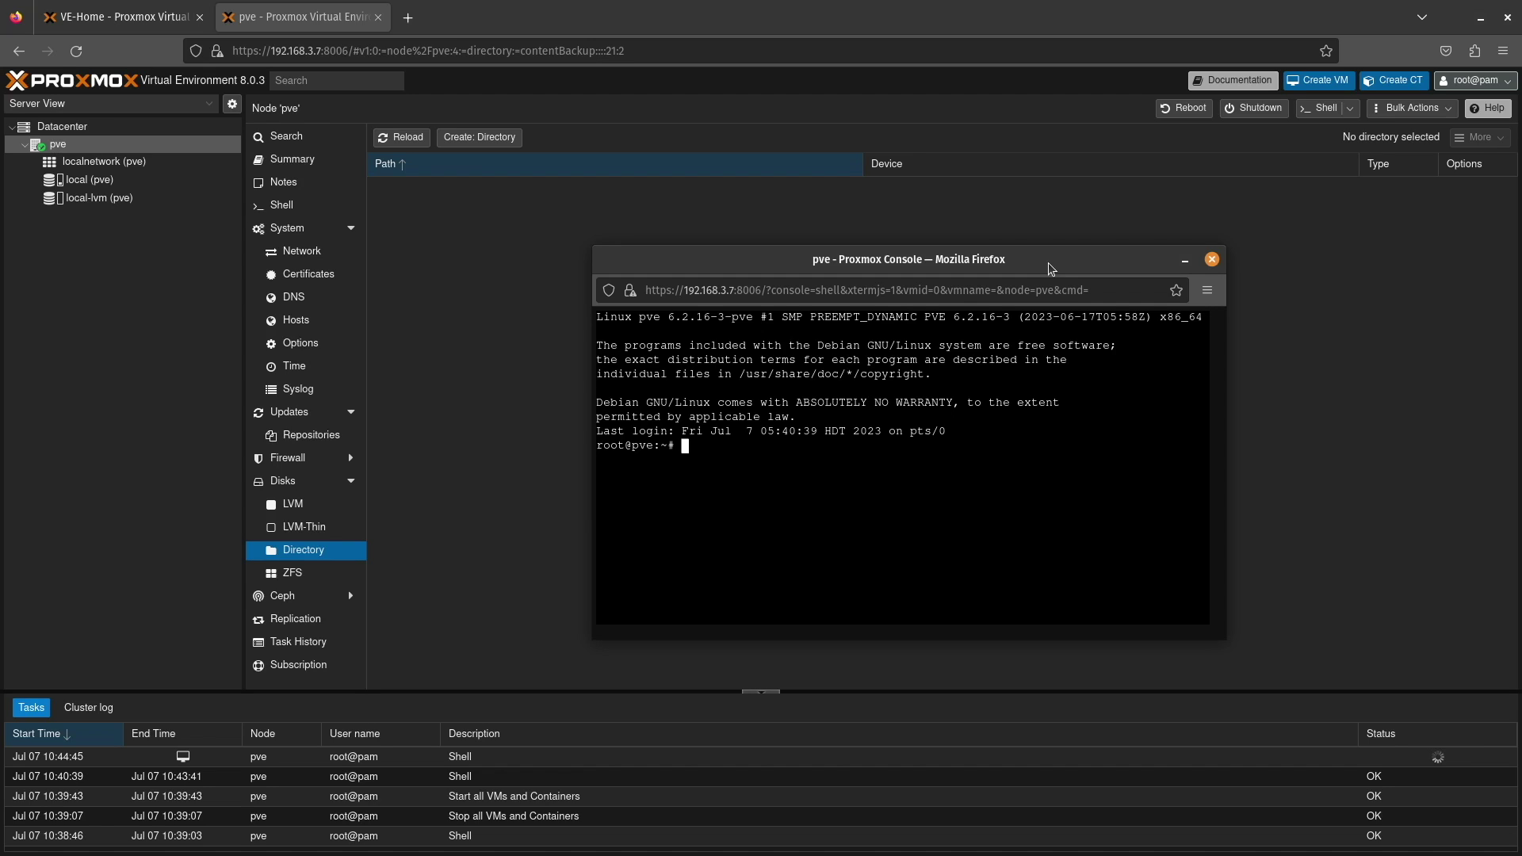
{"action": "type", "text": "mkdir "}
{"action": "type", "text": "/"}
{"action": "type", "text": "mnt/"}
{"action": "type", "text": "pve/backup"}
{"action": "key", "text": "Return"}
{"action": "type", "text": "cd "}
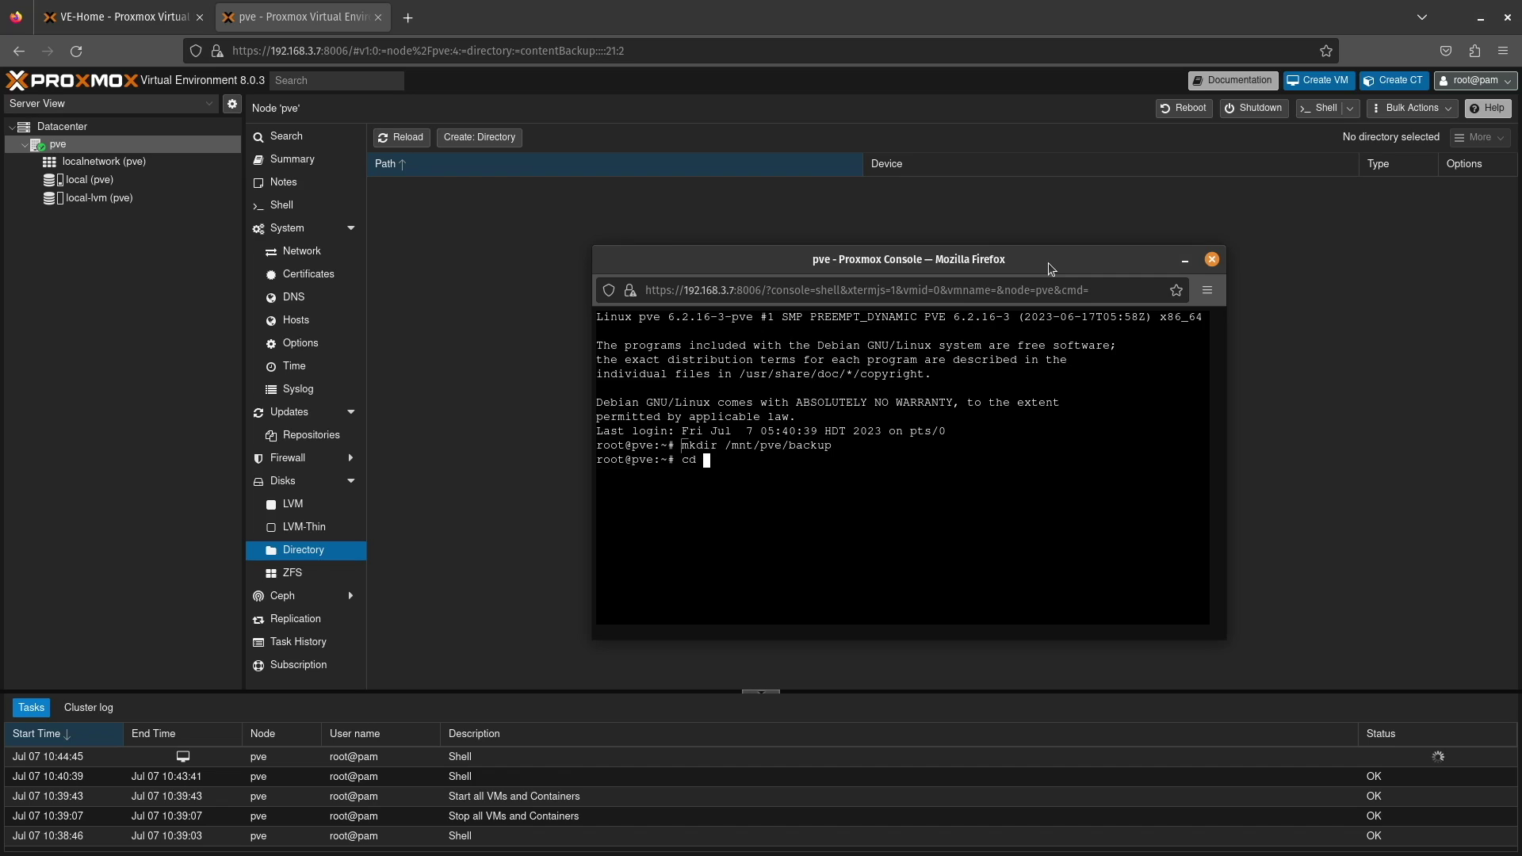
{"action": "type", "text": "/mnt"}
{"action": "type", "text": "/pve/backup"}
{"action": "key", "text": "Return"}
{"action": "type", "text": "ls"}
{"action": "key", "text": "Return"}
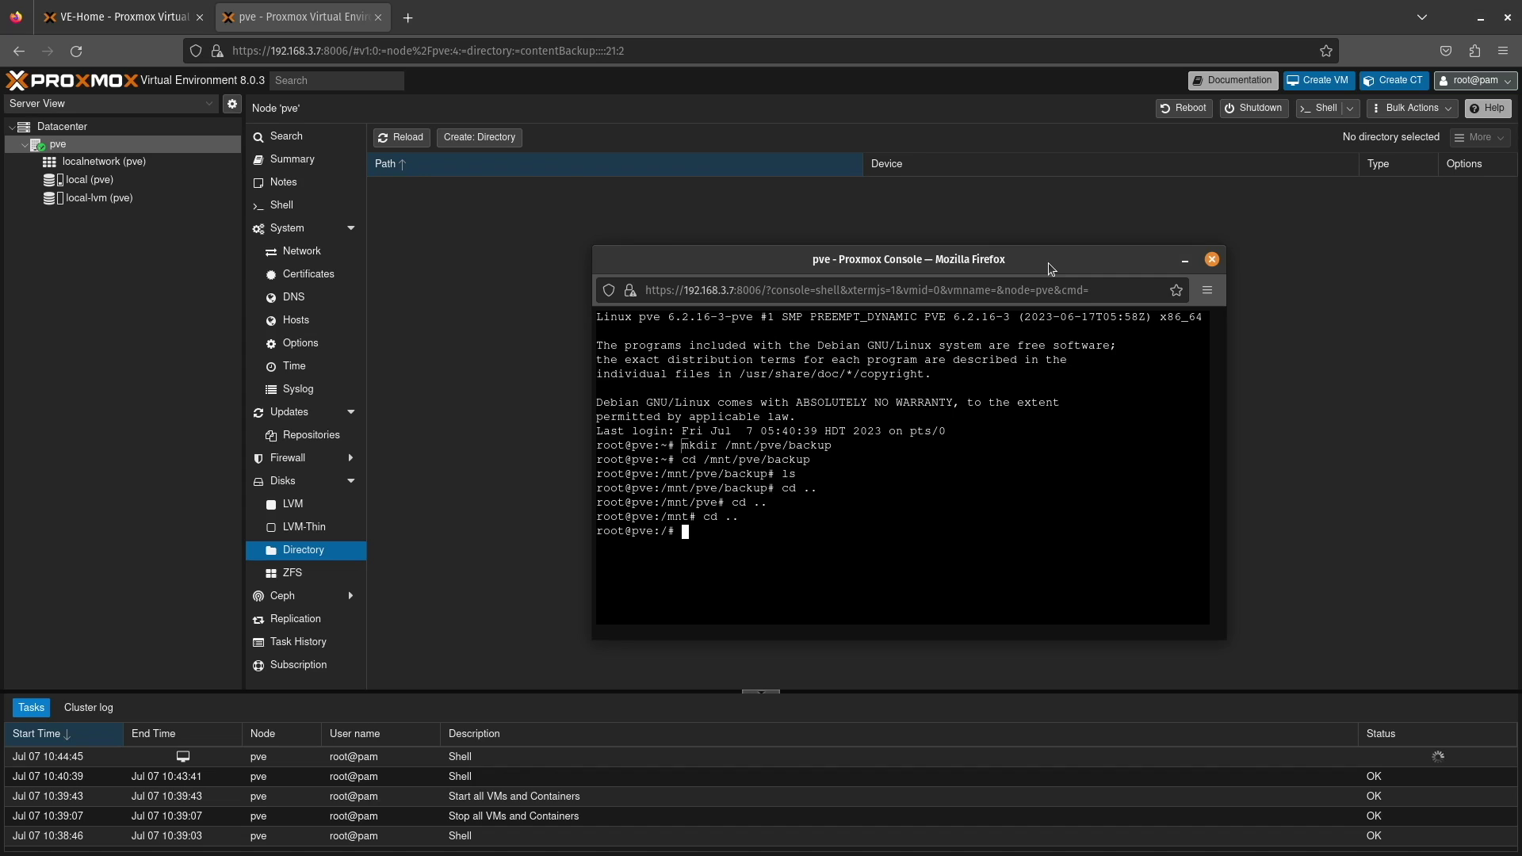
Close the shell and select the ext4 partition /dev/sdb1 in the node's disk list.
{"action": "key", "text": "ctrl+w"}
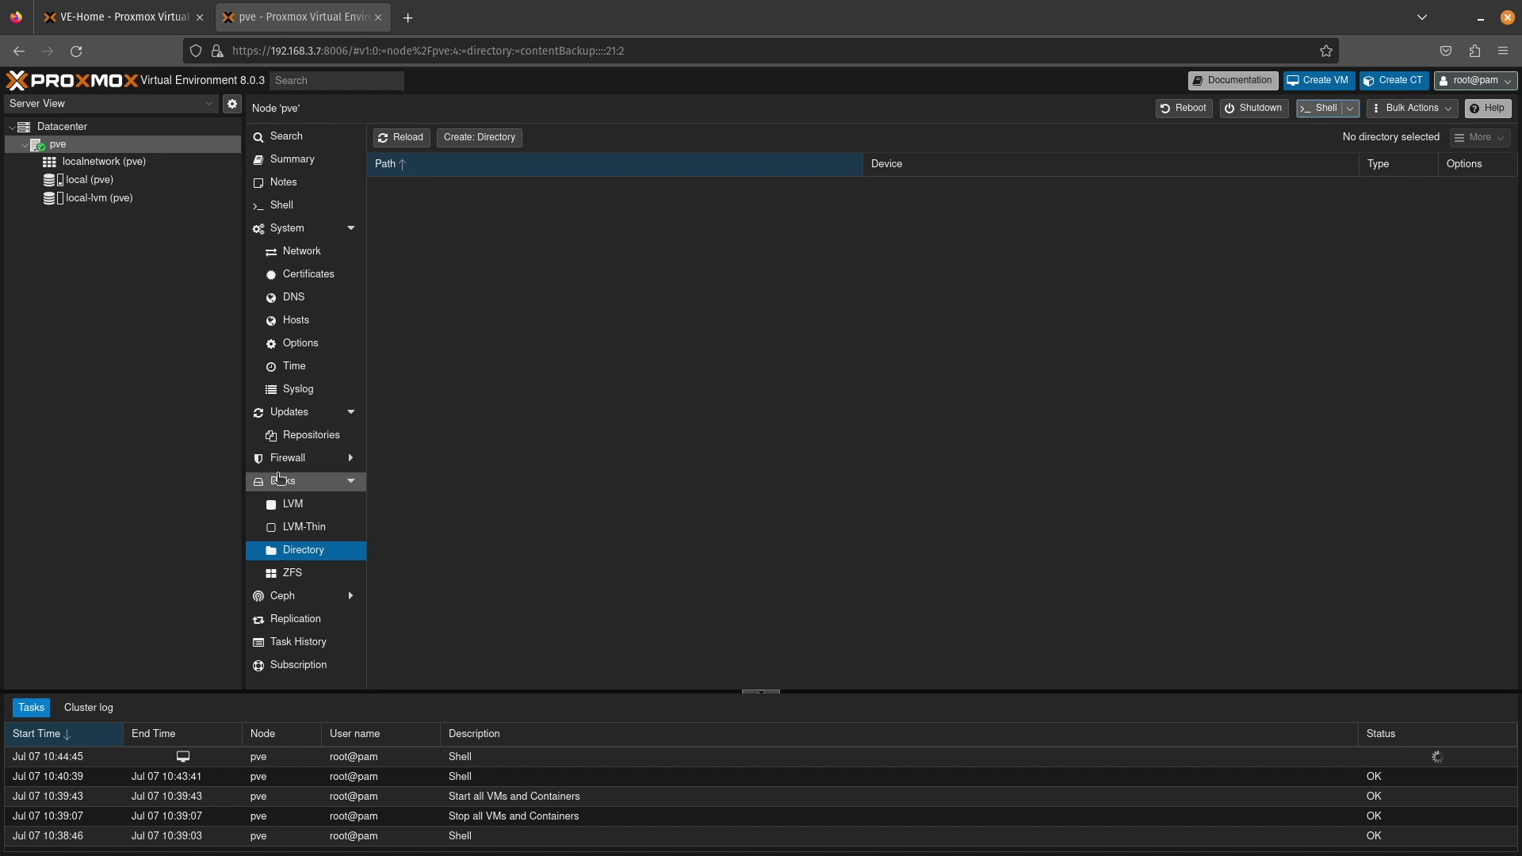
{"action": "left_click", "coordinate": [282, 481]}
{"action": "left_click", "coordinate": [434, 281]}
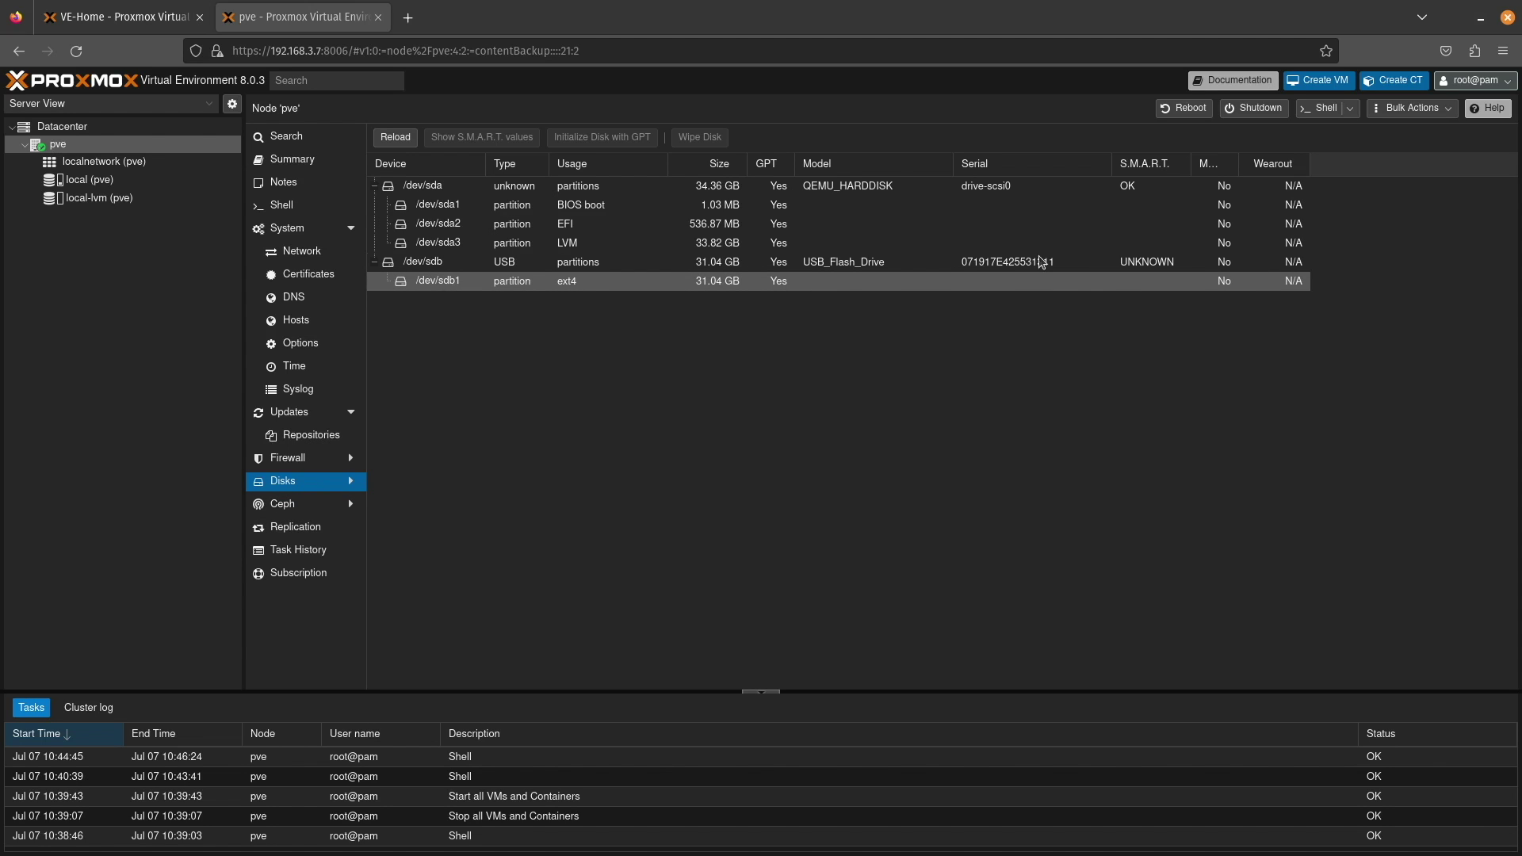
In a new shell, mount /dev/sdb1 on /mnt/pve/backup, list its folders, and return to /.
{"action": "left_click", "coordinate": [1320, 107]}
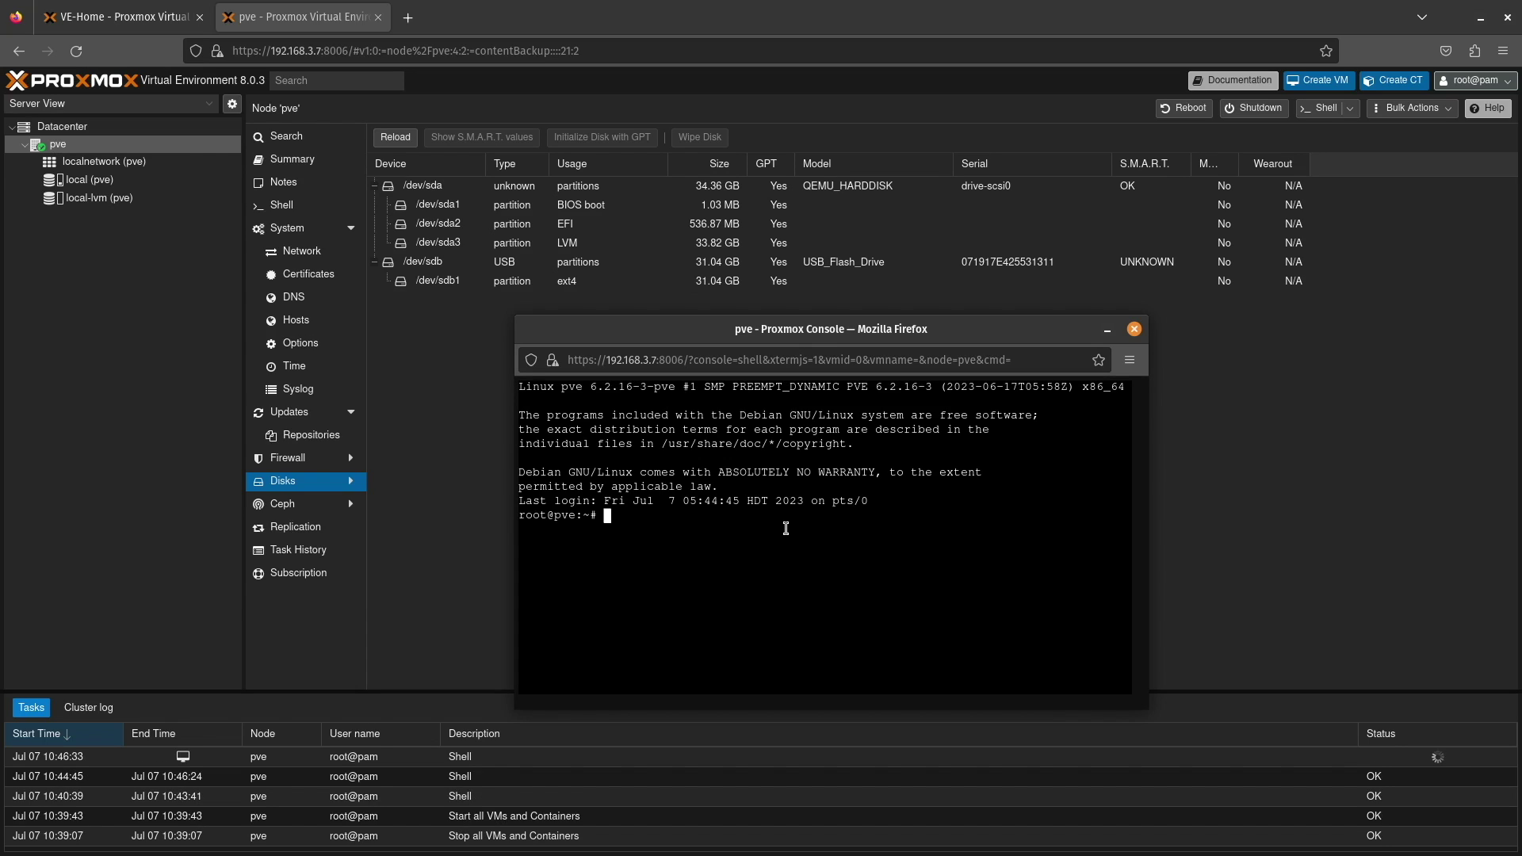
{"action": "type", "text": "mount /dev/"}
{"action": "type", "text": "sdb1 "}
{"action": "type", "text": "/mnt"}
{"action": "type", "text": "/pve"}
{"action": "type", "text": "/backup"}
{"action": "key", "text": "Return"}
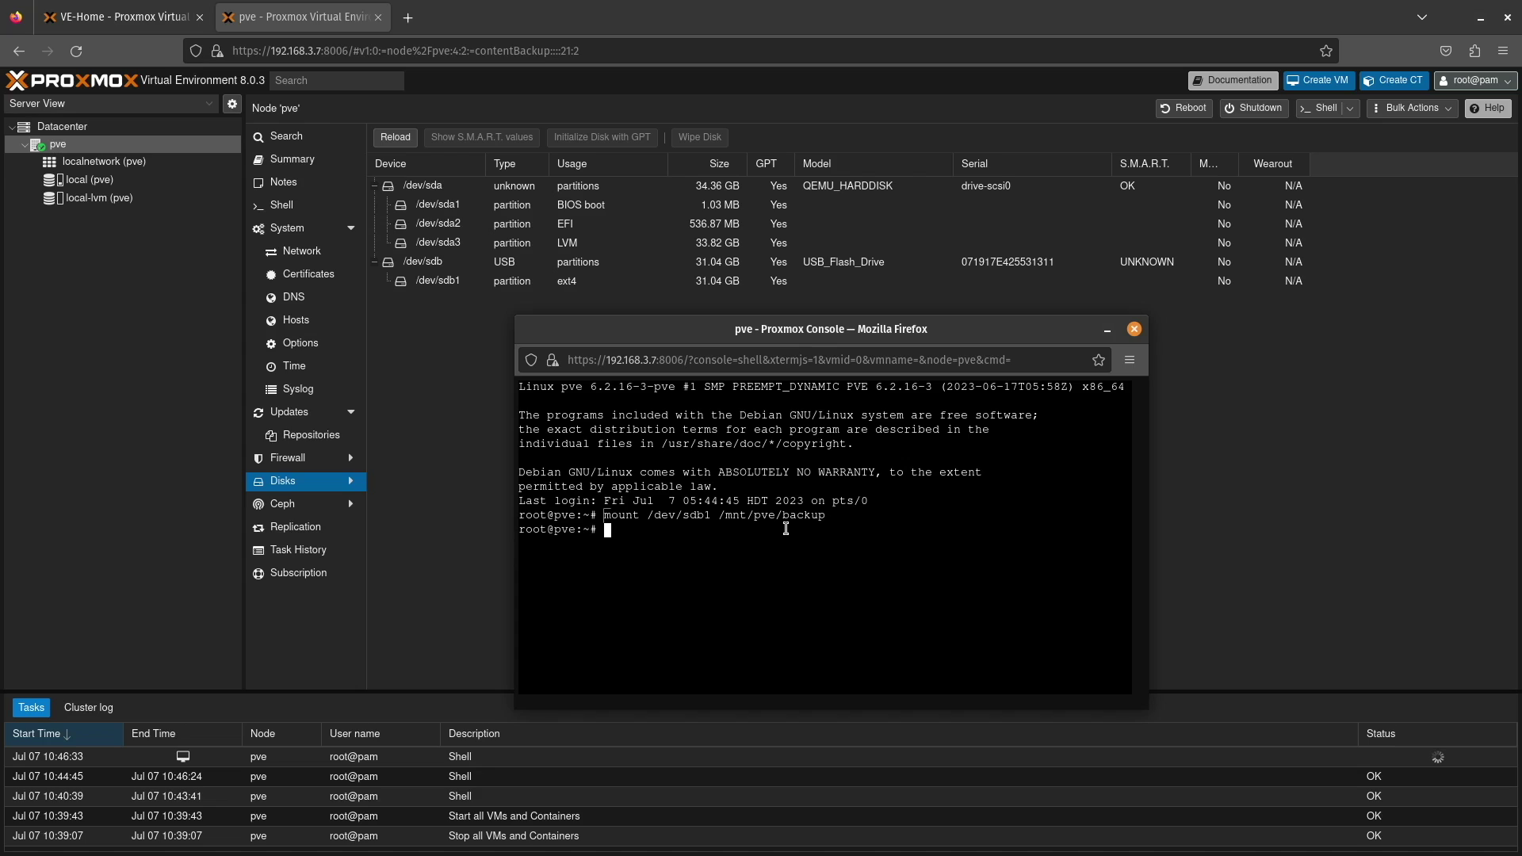
{"action": "type", "text": "cd .."}
{"action": "key", "text": "BackSpace"}
{"action": "key", "text": "BackSpace"}
{"action": "type", "text": "/mnt/pve/backup"}
{"action": "key", "text": "Return"}
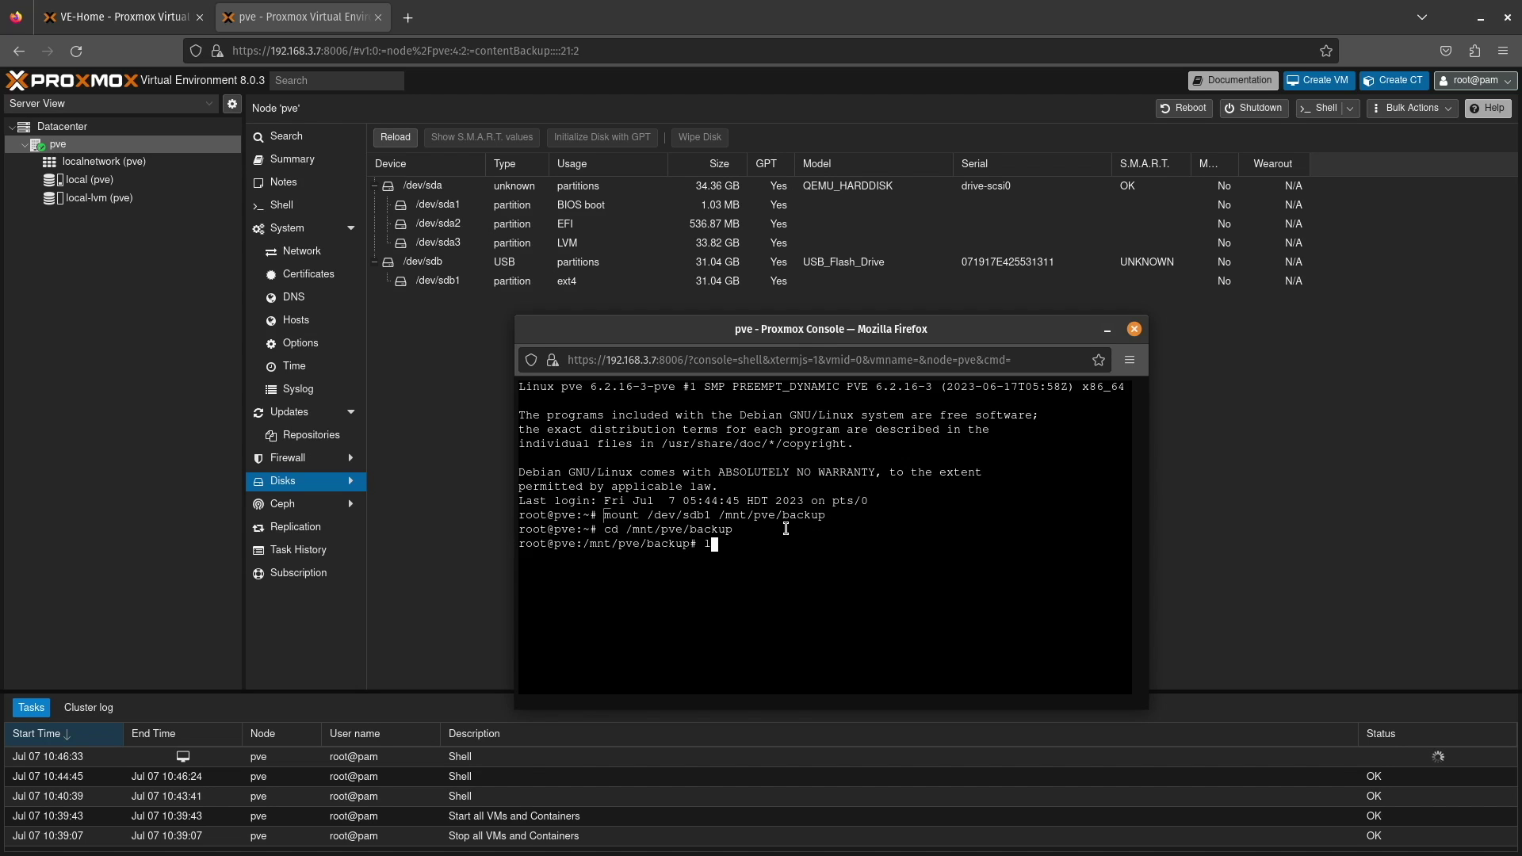
{"action": "type", "text": "ls"}
{"action": "key", "text": "Return"}
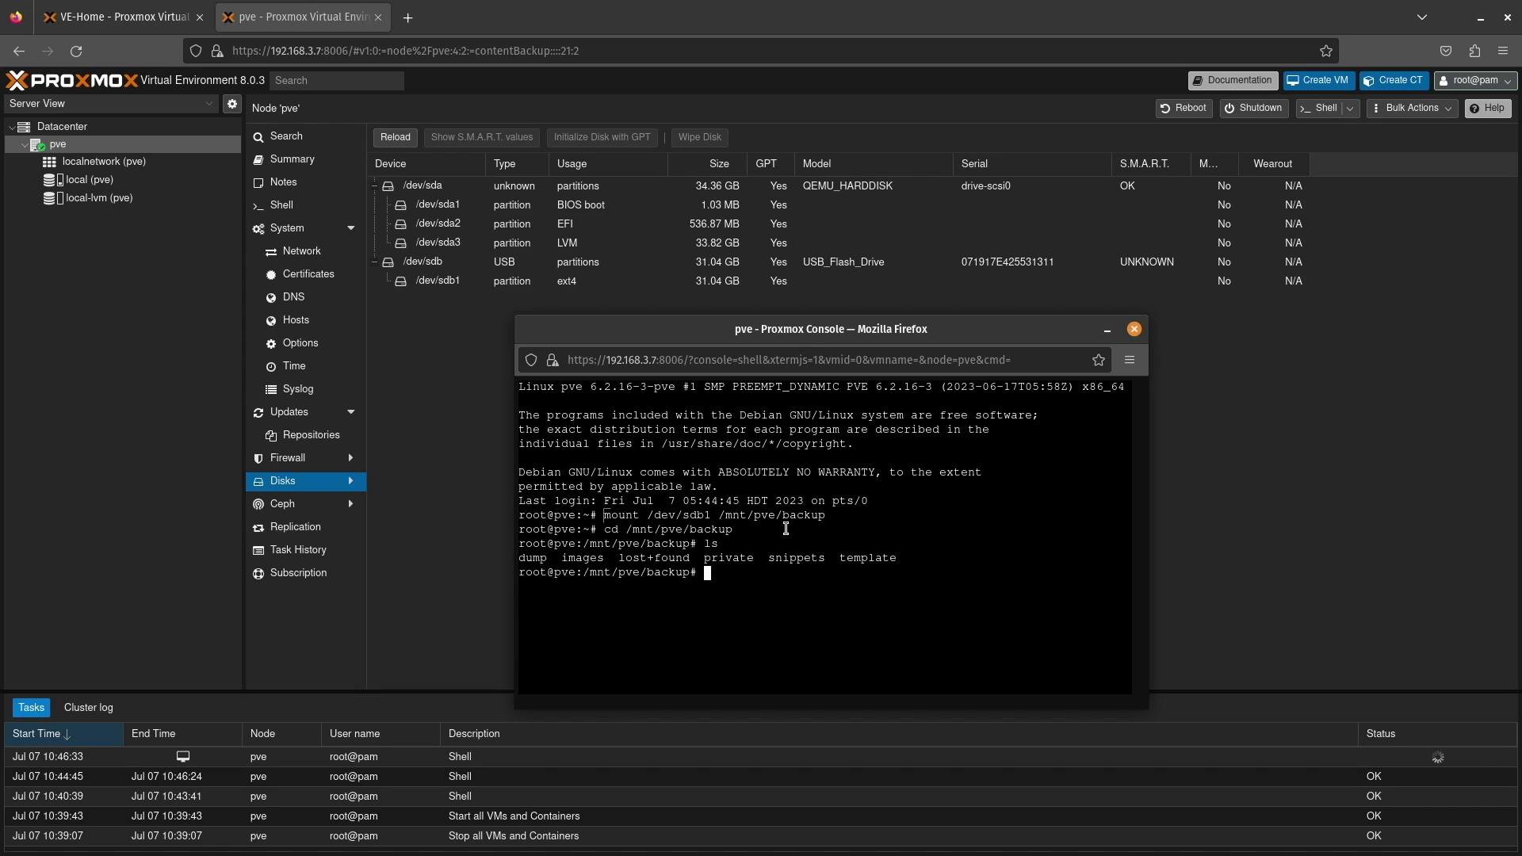
{"action": "type", "text": "cd .."}
{"action": "key", "text": "Return"}
{"action": "type", "text": "cd .."}
{"action": "key", "text": "Return"}
{"action": "type", "text": "cd .."}
{"action": "key", "text": "Return"}
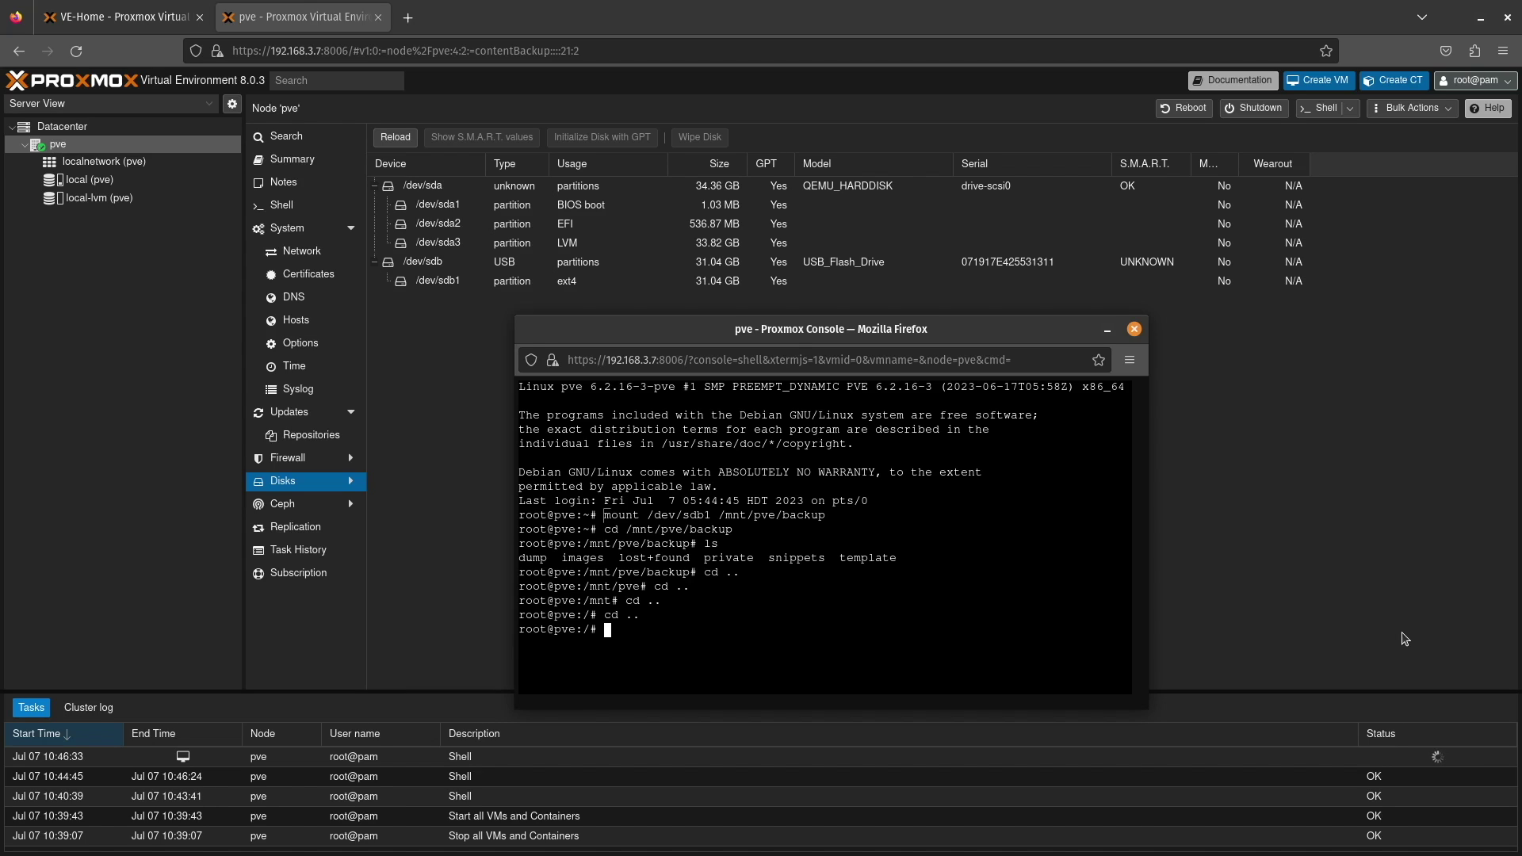
{"action": "type", "text": "nano "}
{"action": "type", "text": "/etc/"}
{"action": "type", "text": "fstab"}
Add the line '/dev/sdb1 /mnt/pve/backup' to /etc/fstab in nano, save, and close the shell.
{"action": "key", "text": "Return"}
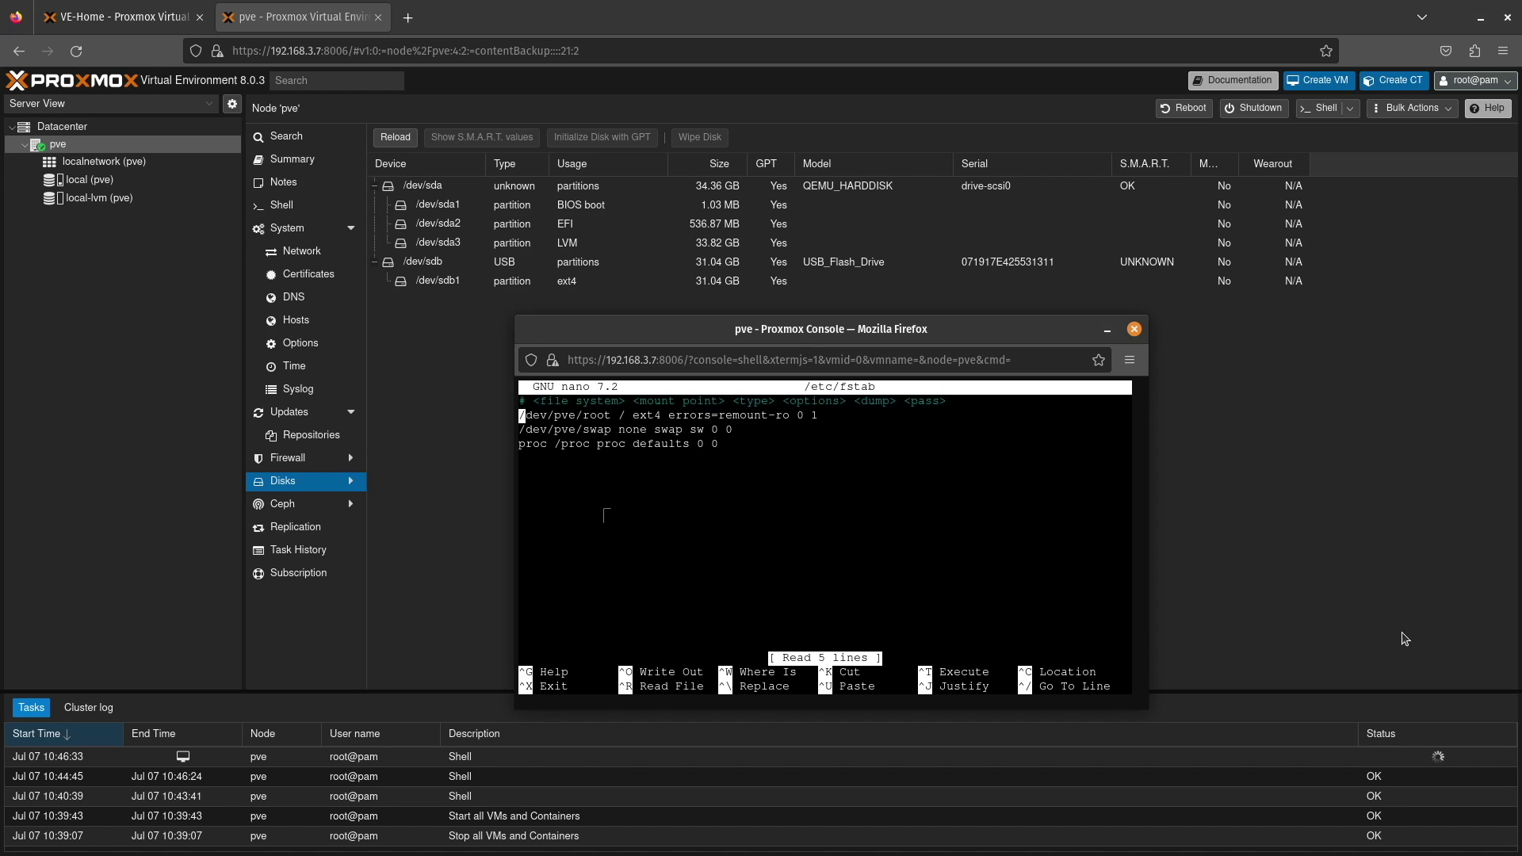
{"action": "key", "text": "Down"}
{"action": "key", "text": "Down"}
{"action": "key", "text": "Down"}
{"action": "type", "text": "/"}
{"action": "type", "text": "dev/sdb1/"}
{"action": "type", "text": "/"}
{"action": "type", "text": "mnt/"}
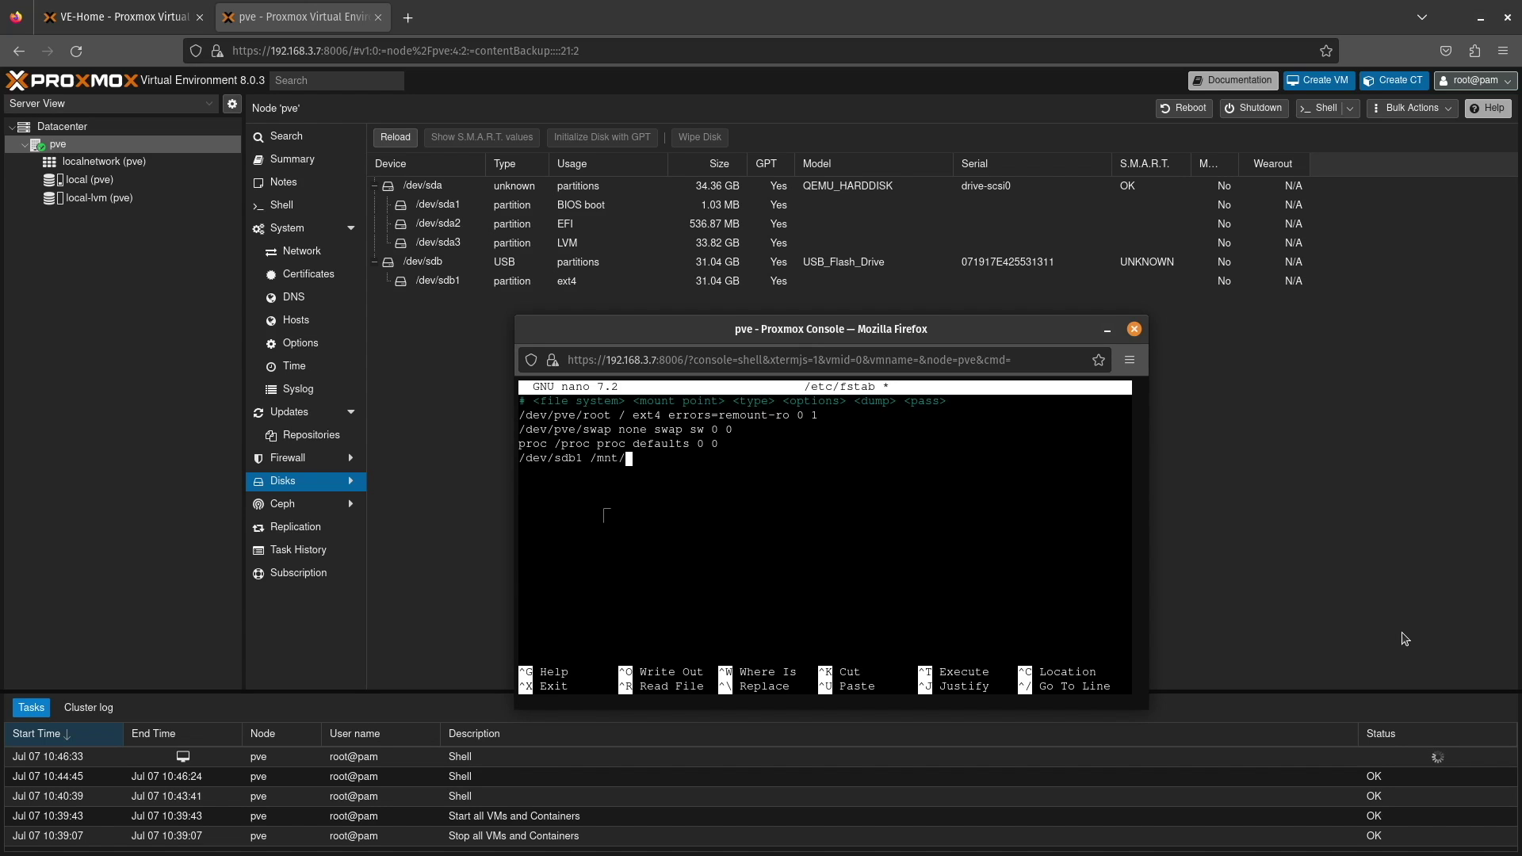
{"action": "type", "text": "pve/backup"}
{"action": "key", "text": "ctrl+x"}
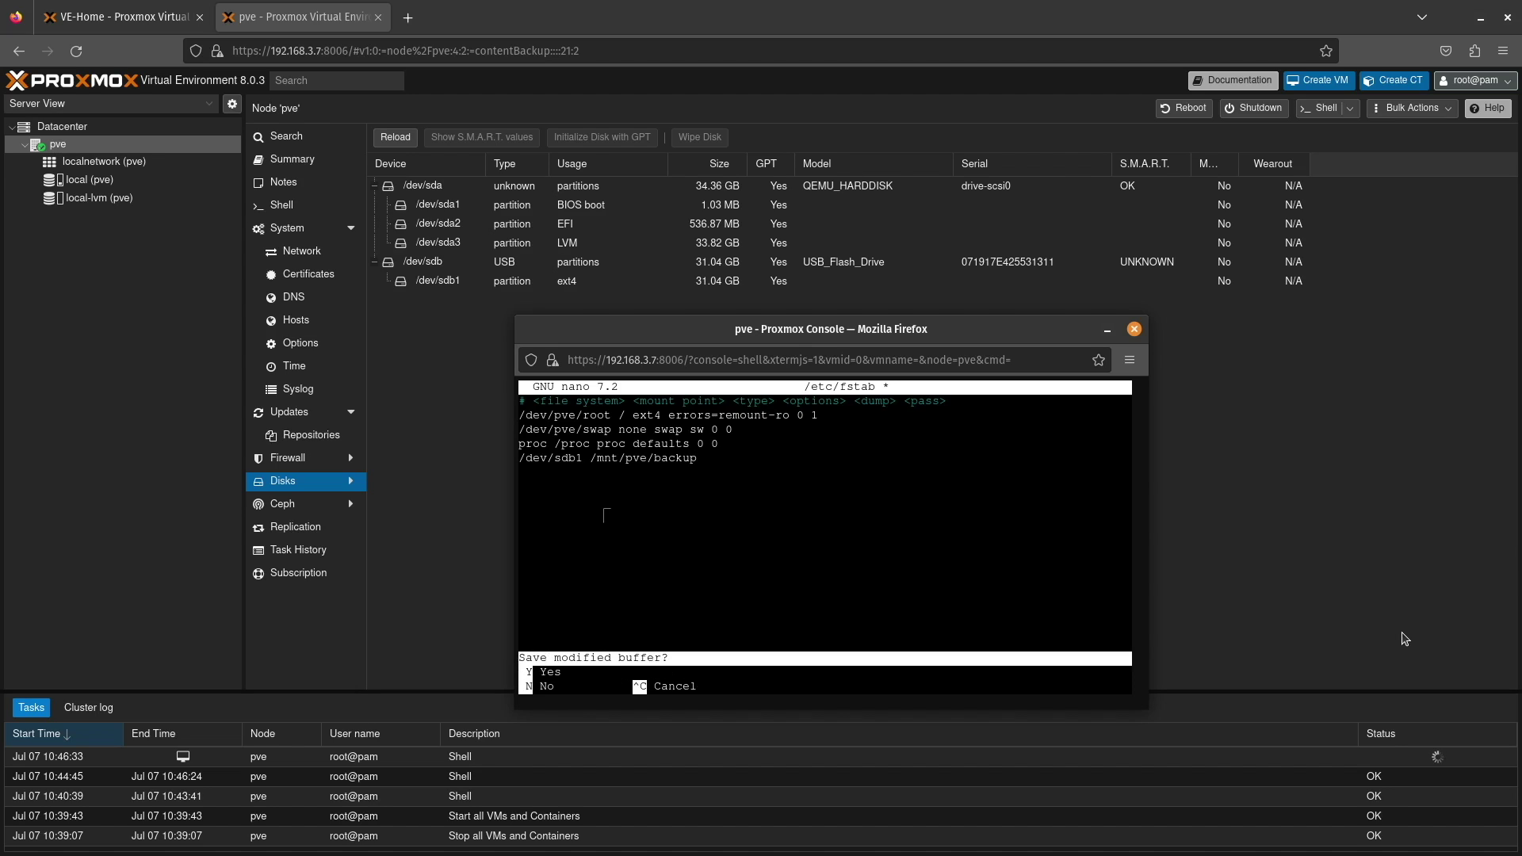
{"action": "key", "text": "y"}
{"action": "key", "text": "Return"}
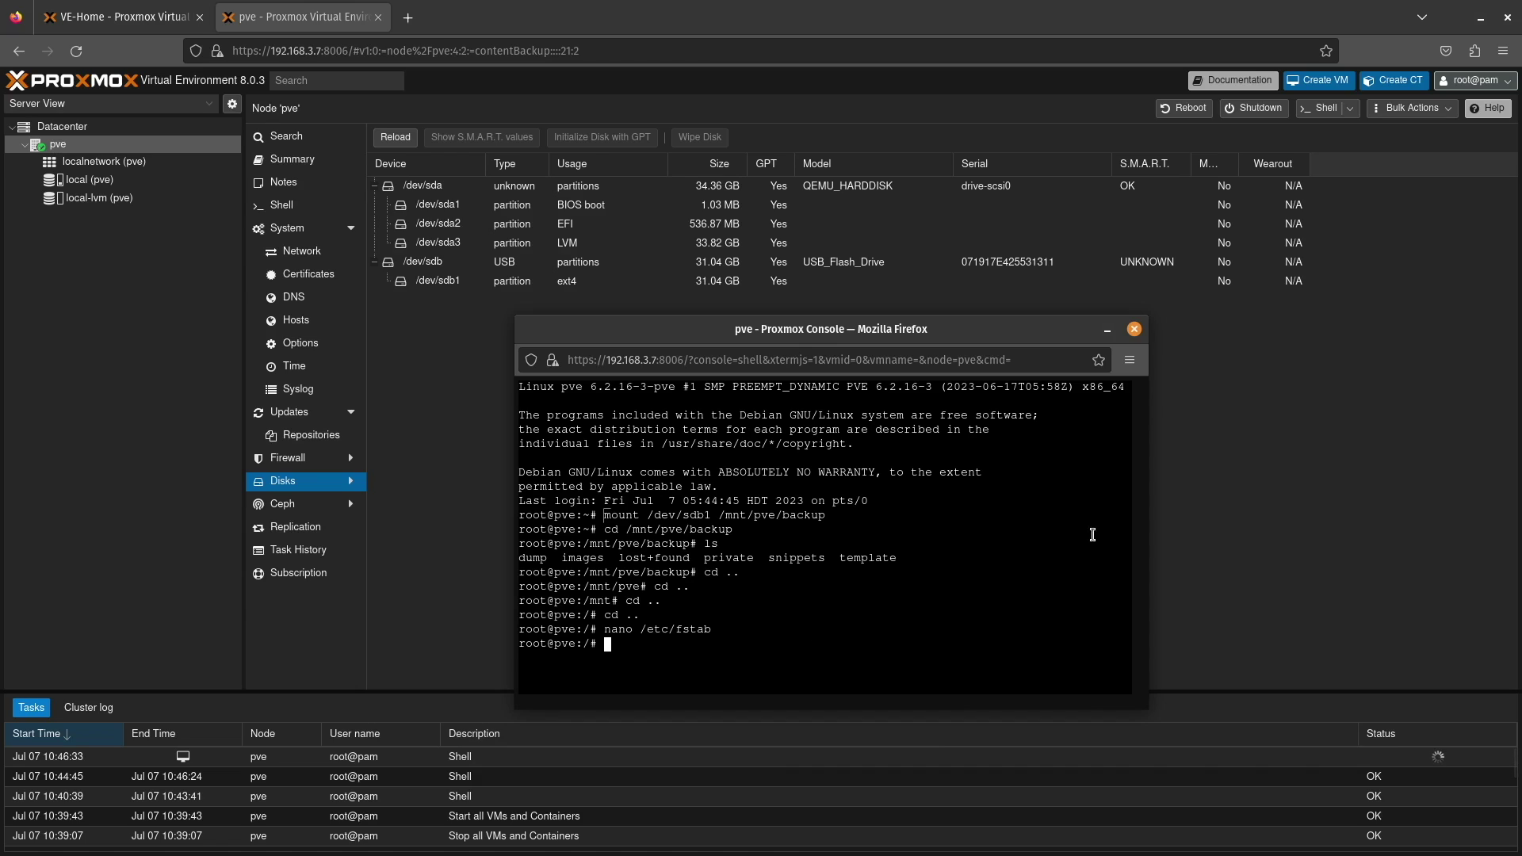
{"action": "left_click", "coordinate": [1133, 329]}
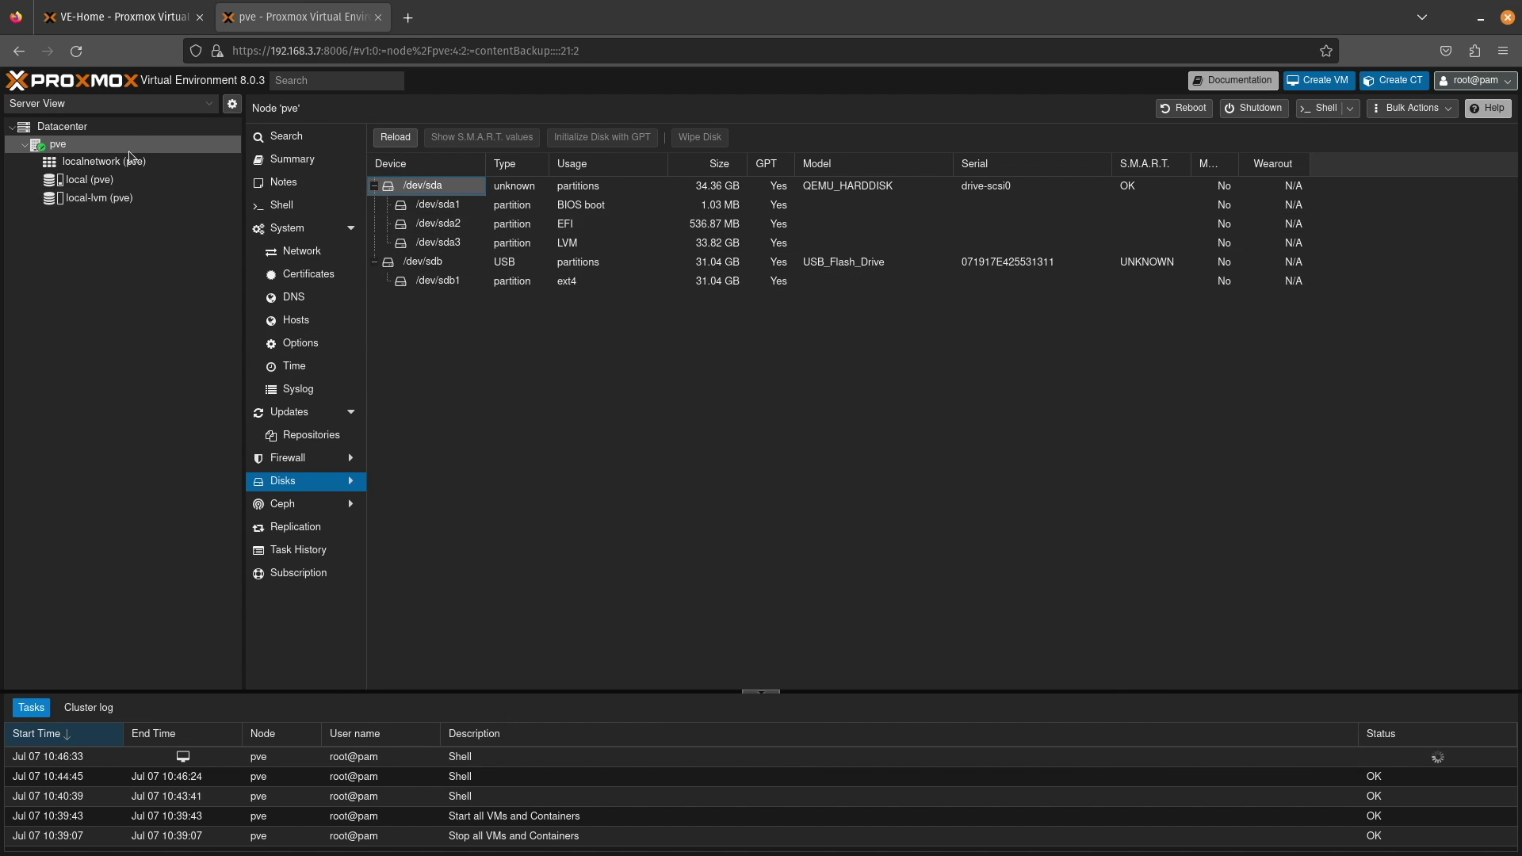
Create Directory storage 'backup' at /mnt/pve/backup holding ISOs, templates, VZDump backups and containers.
{"action": "left_click", "coordinate": [62, 126]}
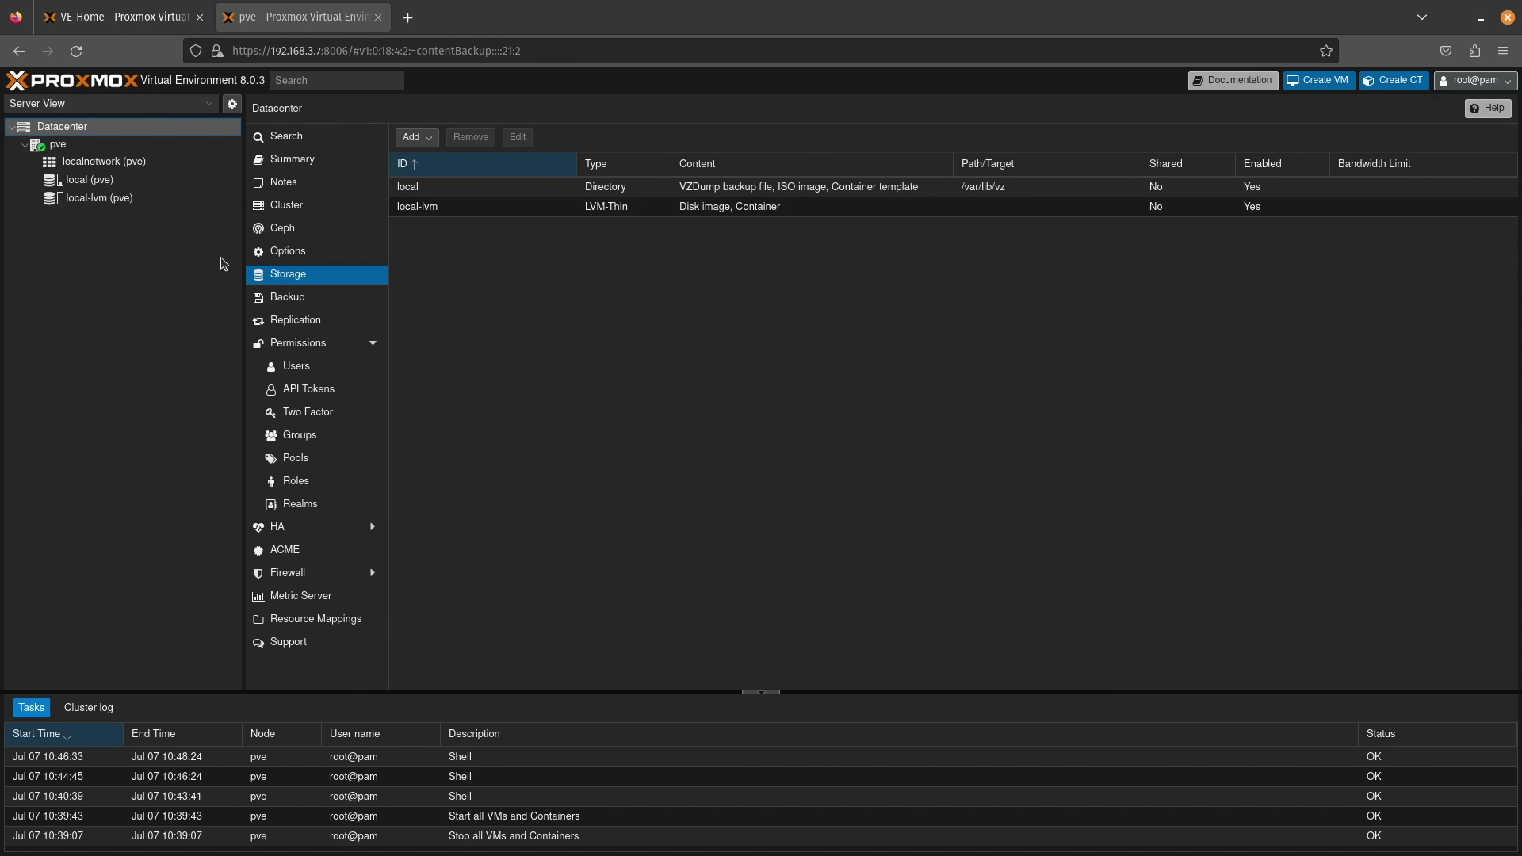
{"action": "left_click", "coordinate": [412, 137]}
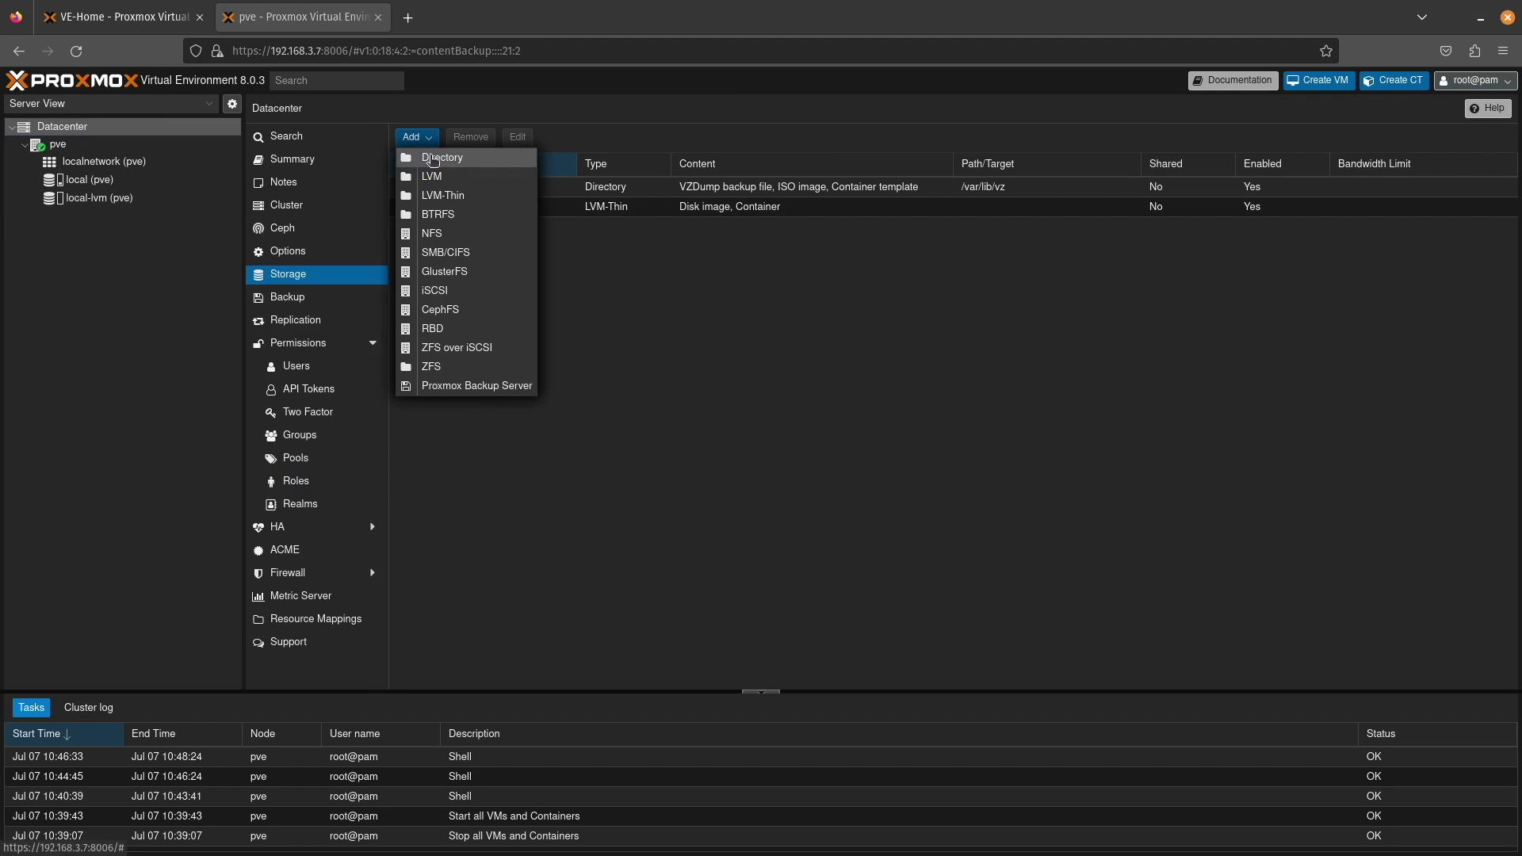
{"action": "left_click", "coordinate": [434, 161]}
{"action": "left_click", "coordinate": [648, 450]}
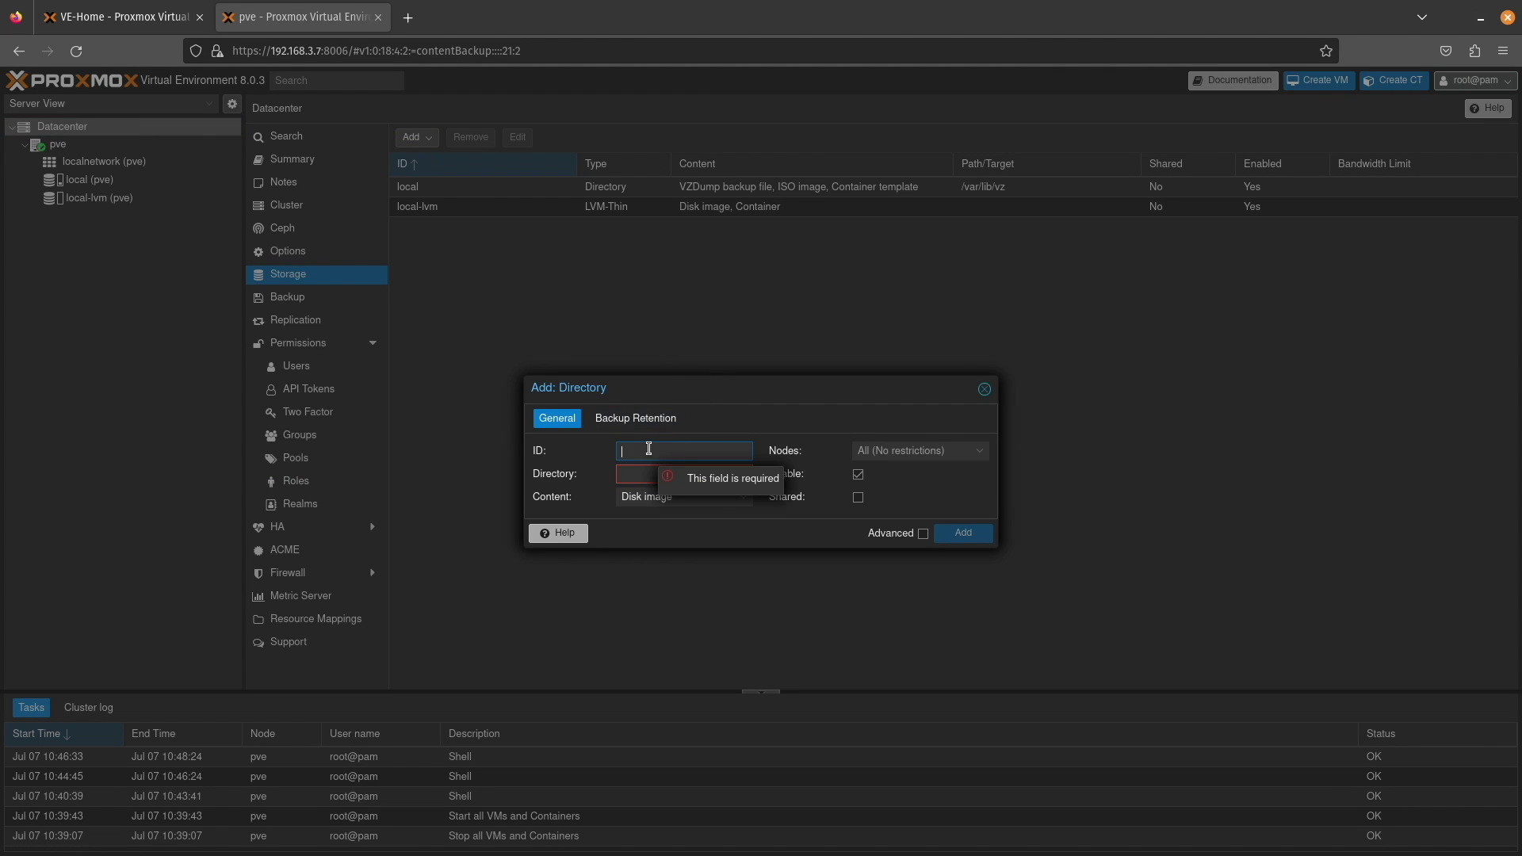
{"action": "type", "text": "bac"}
{"action": "type", "text": "kup"}
{"action": "key", "text": "Tab"}
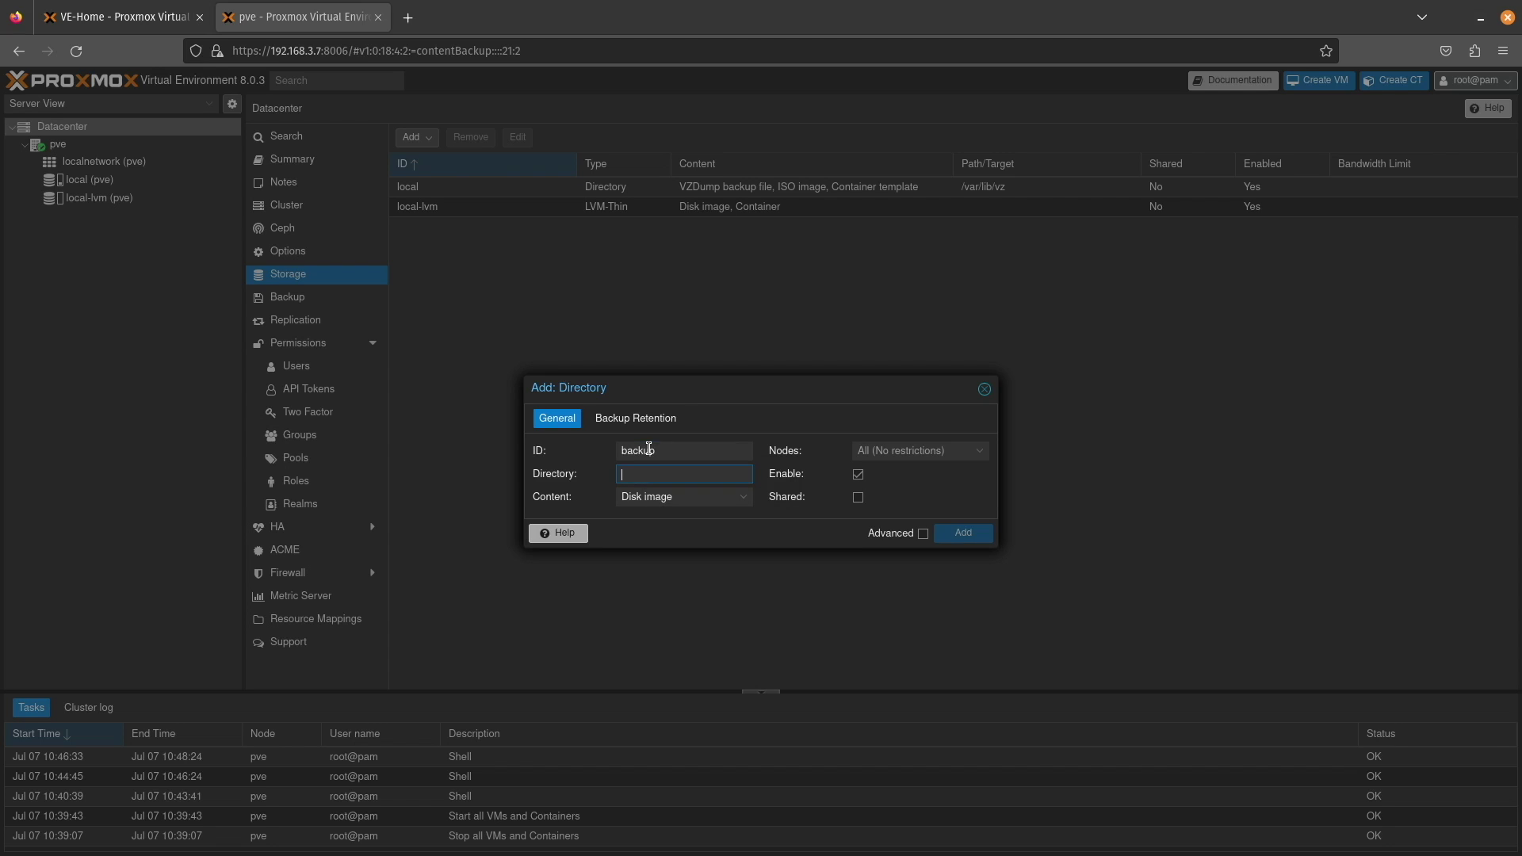
{"action": "type", "text": "/mnt"}
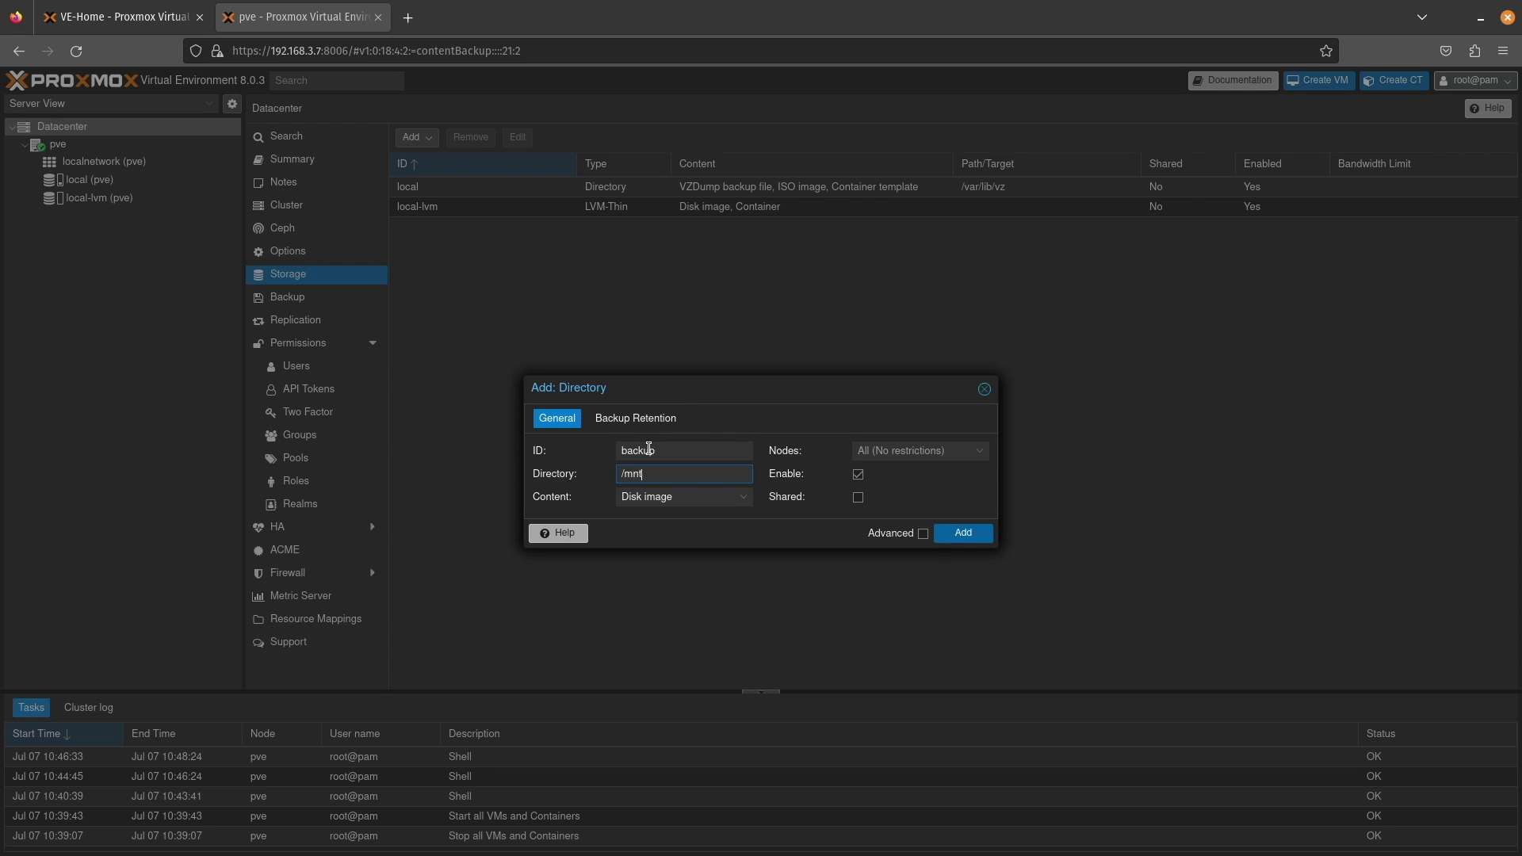
{"action": "type", "text": "/pve/backup"}
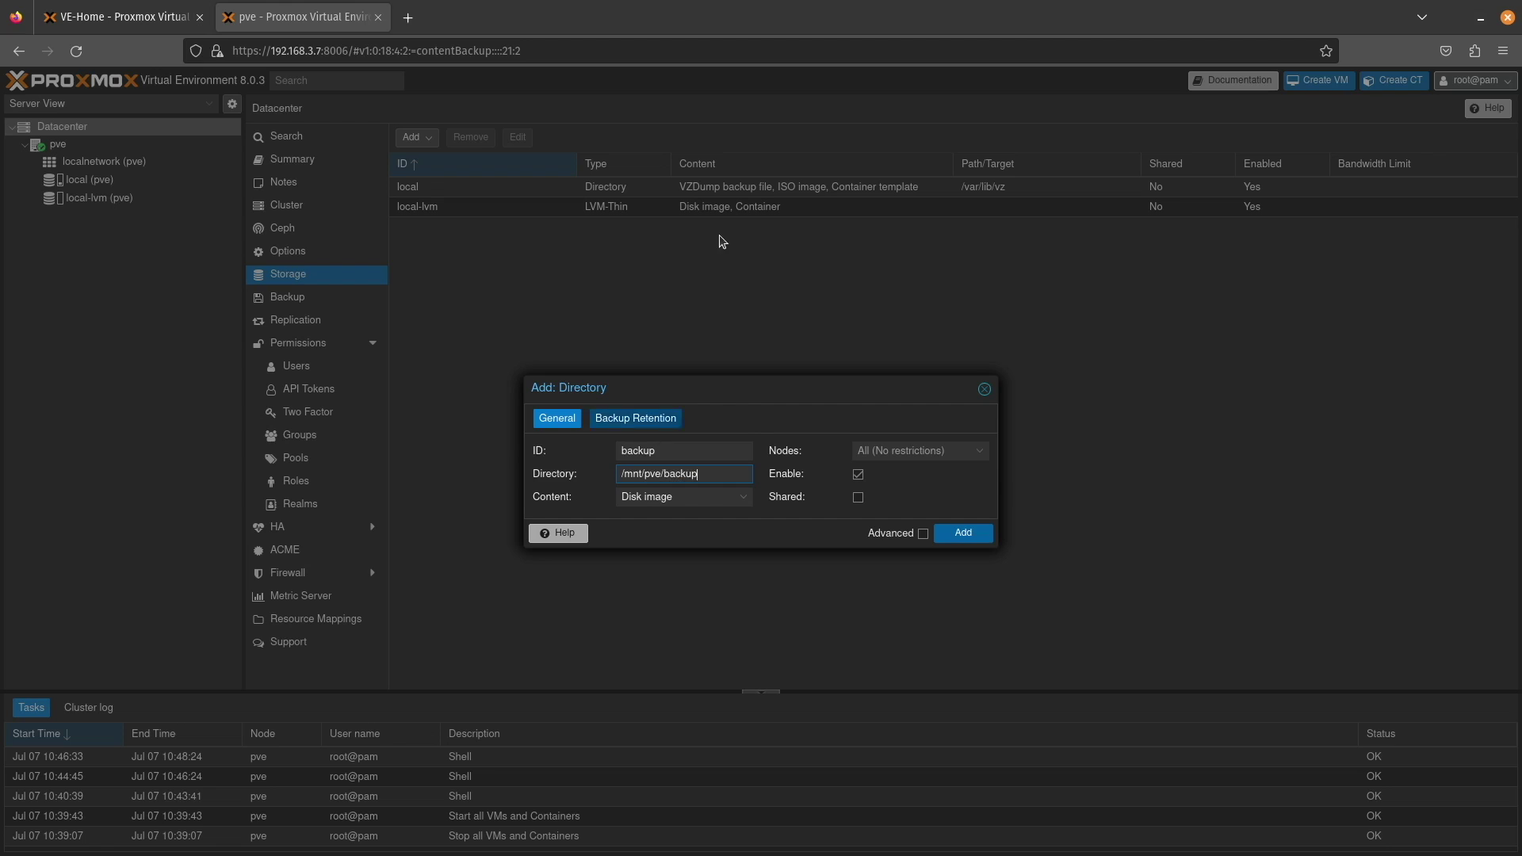
{"action": "left_click", "coordinate": [742, 497]}
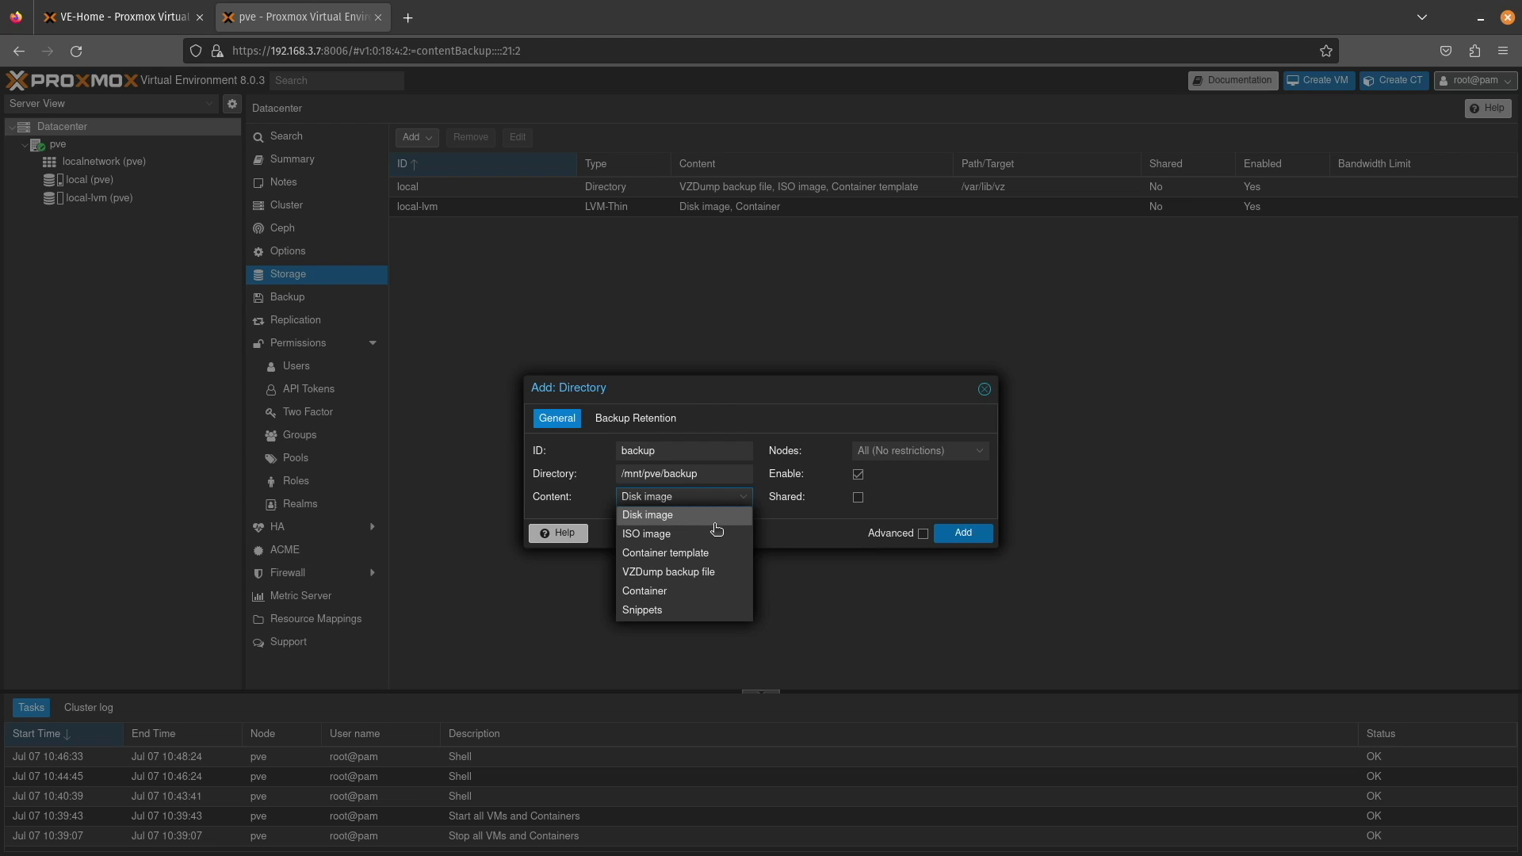
{"action": "left_click", "coordinate": [666, 533]}
{"action": "left_click", "coordinate": [704, 574]}
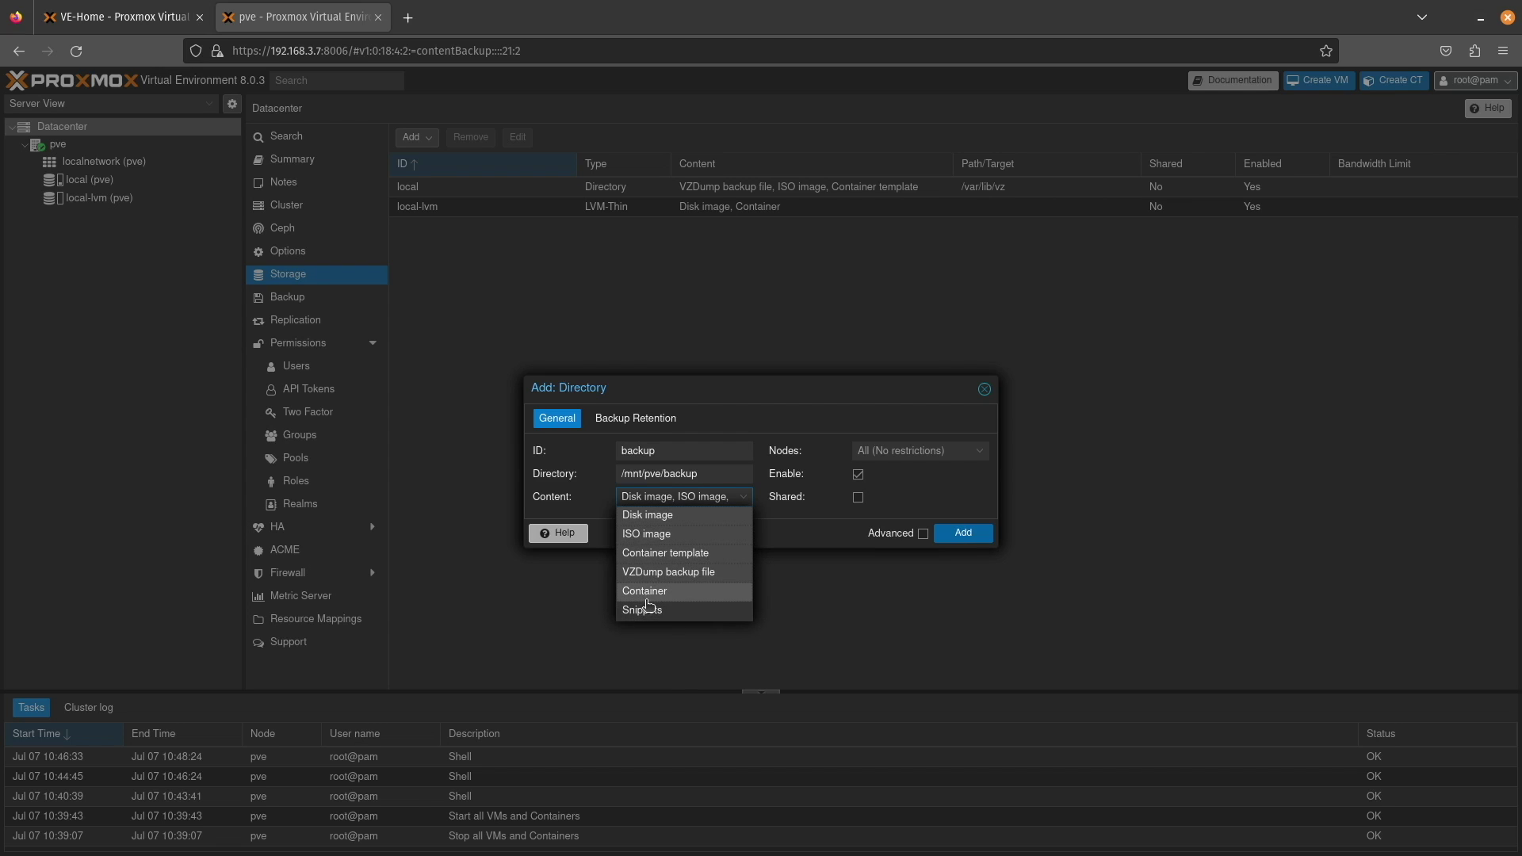
{"action": "left_click", "coordinate": [782, 544]}
{"action": "left_click", "coordinate": [964, 532]}
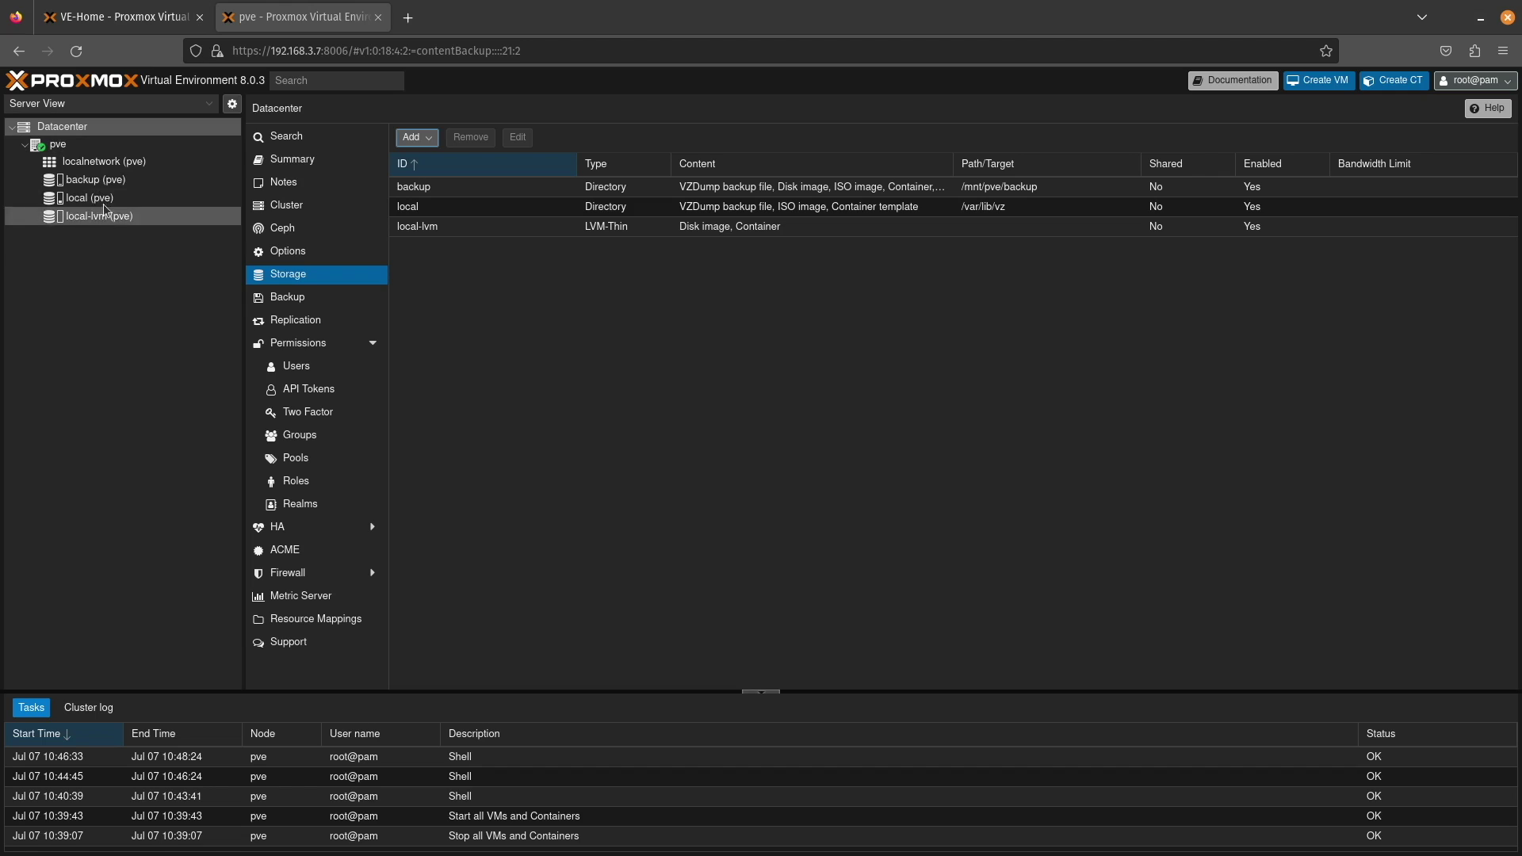
Browse backup storage's Summary, Backups and CT Templates pages, then return to Datacenter storage.
{"action": "left_click", "coordinate": [100, 181]}
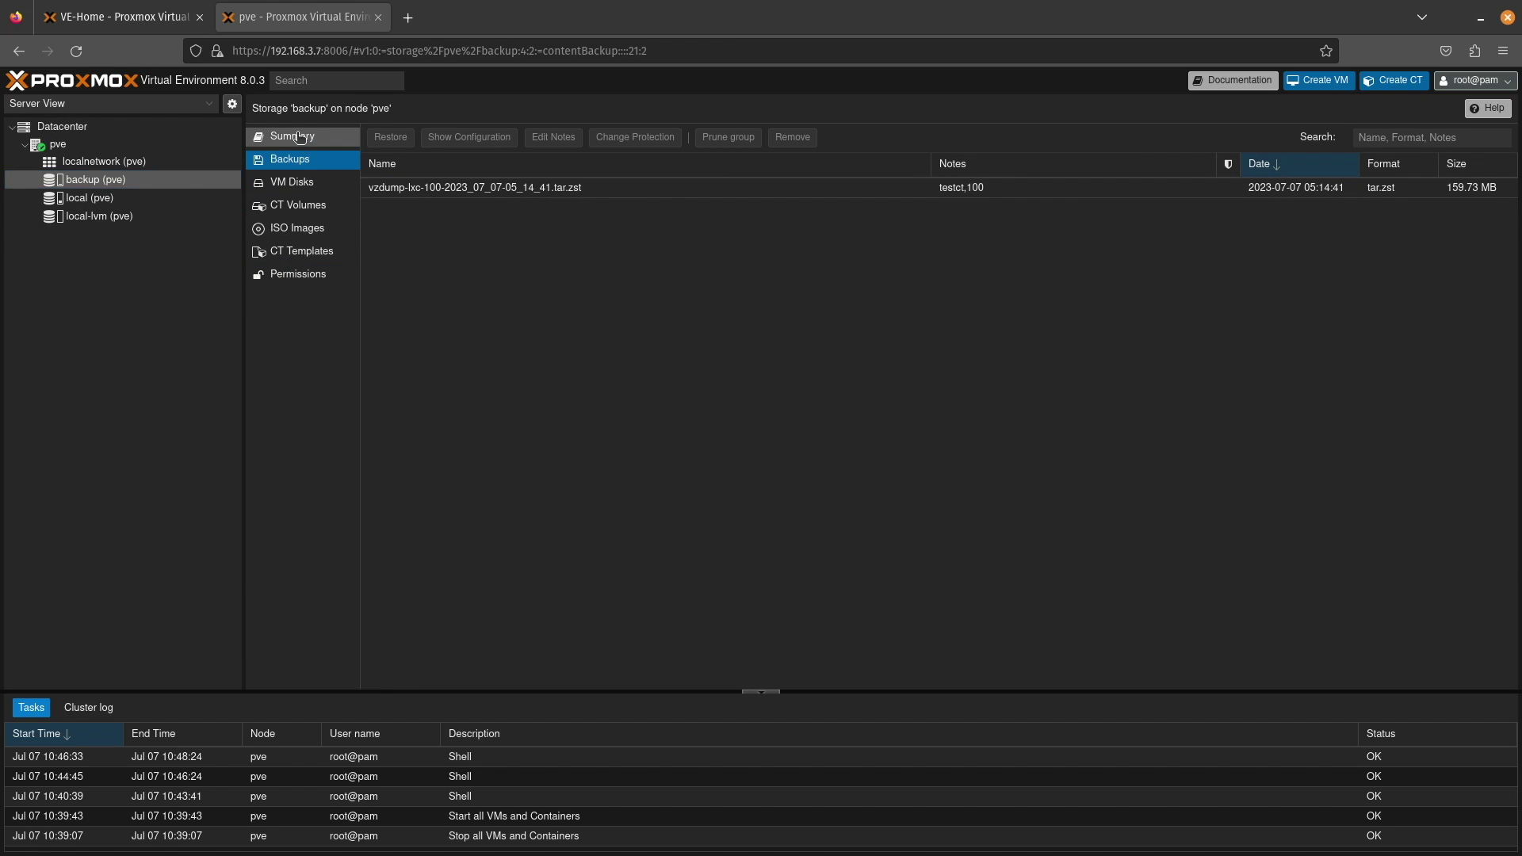
{"action": "left_click", "coordinate": [292, 137]}
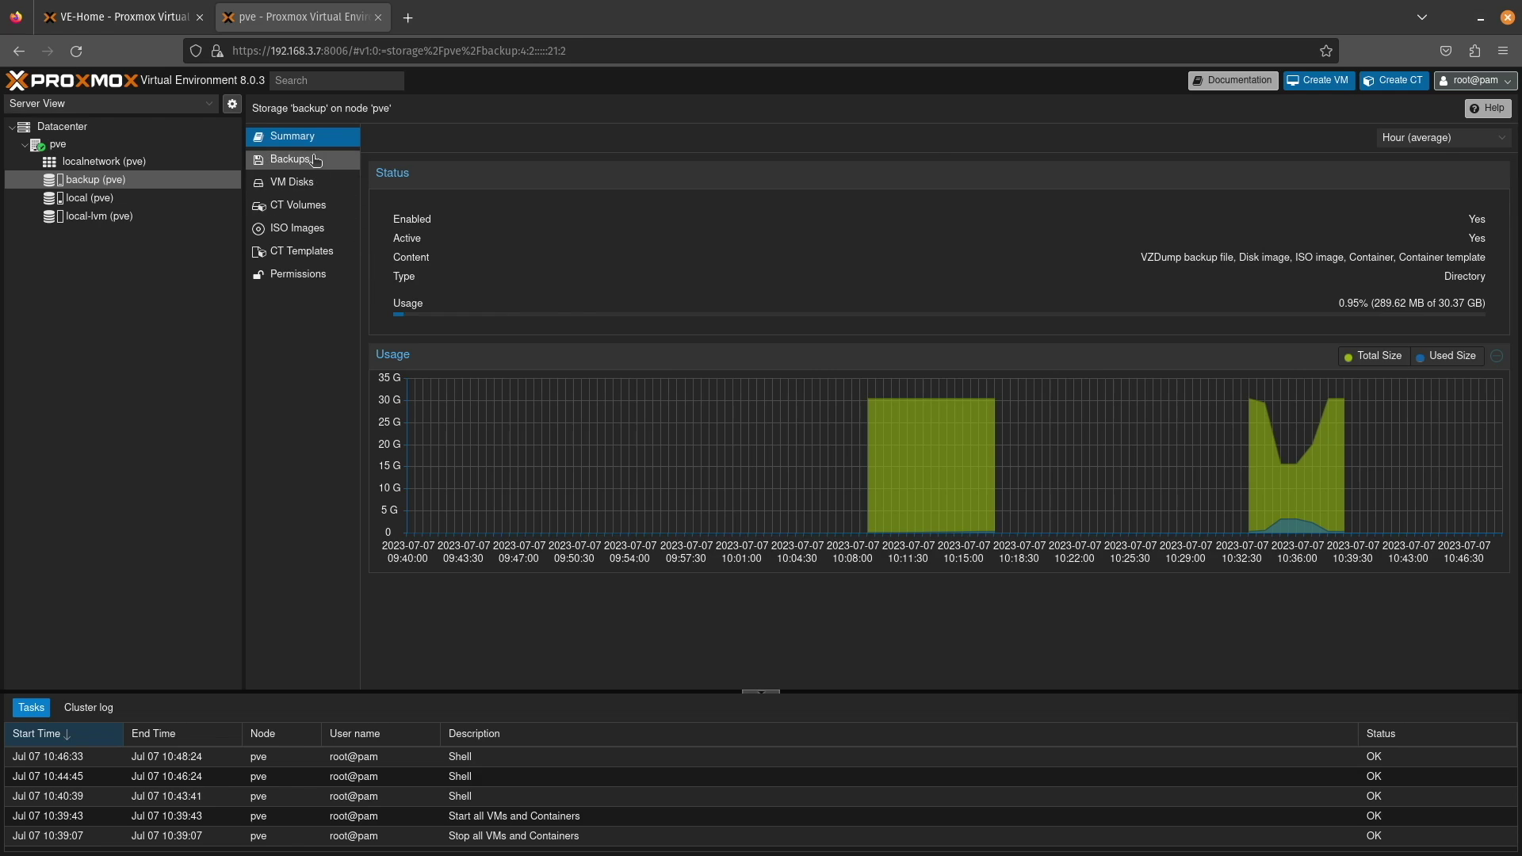
{"action": "left_click", "coordinate": [289, 158]}
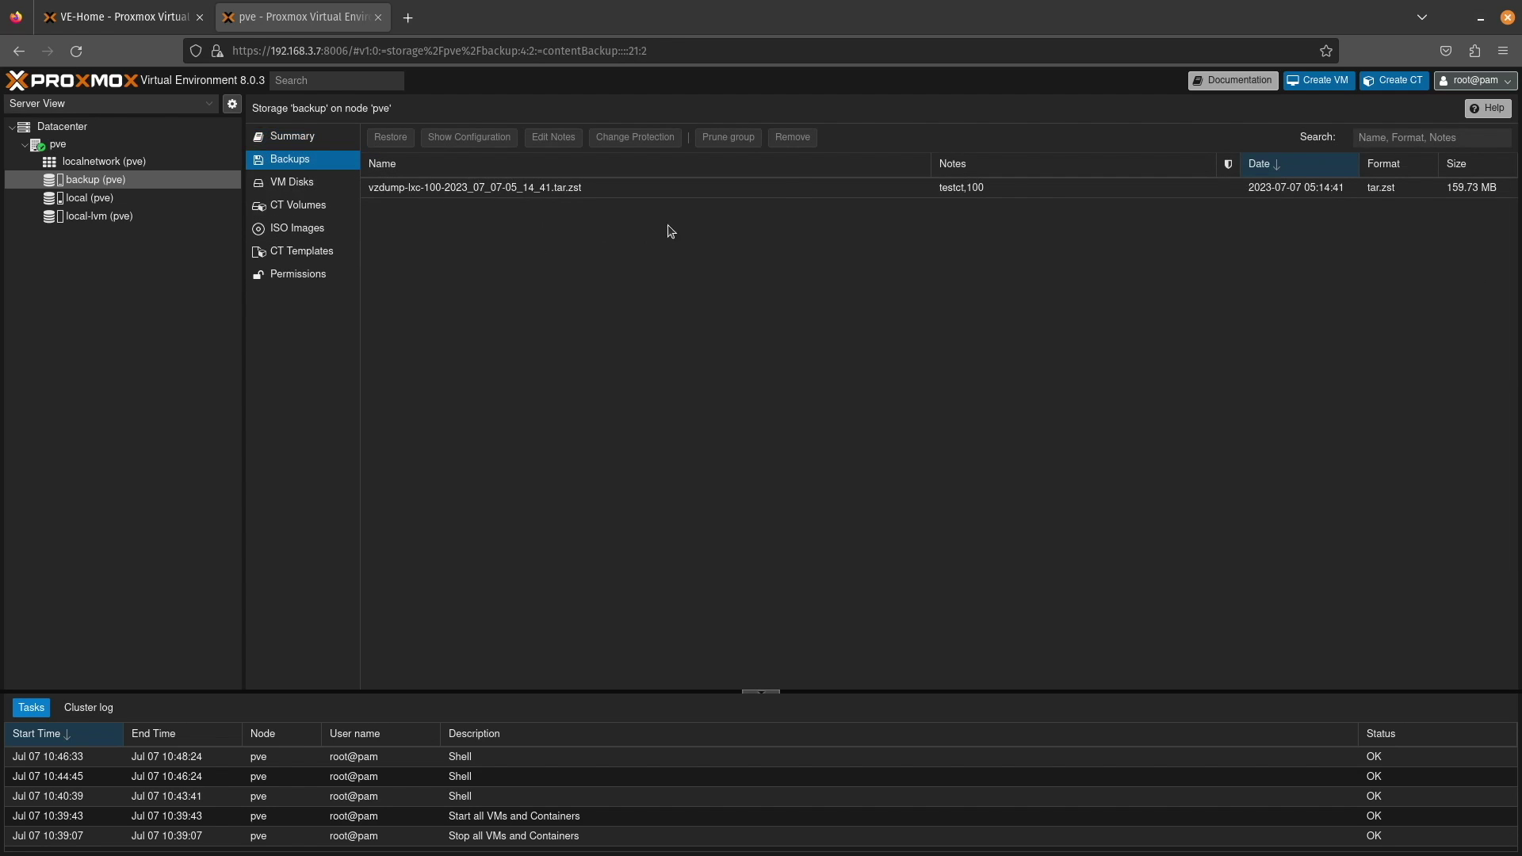
{"action": "left_click", "coordinate": [301, 252]}
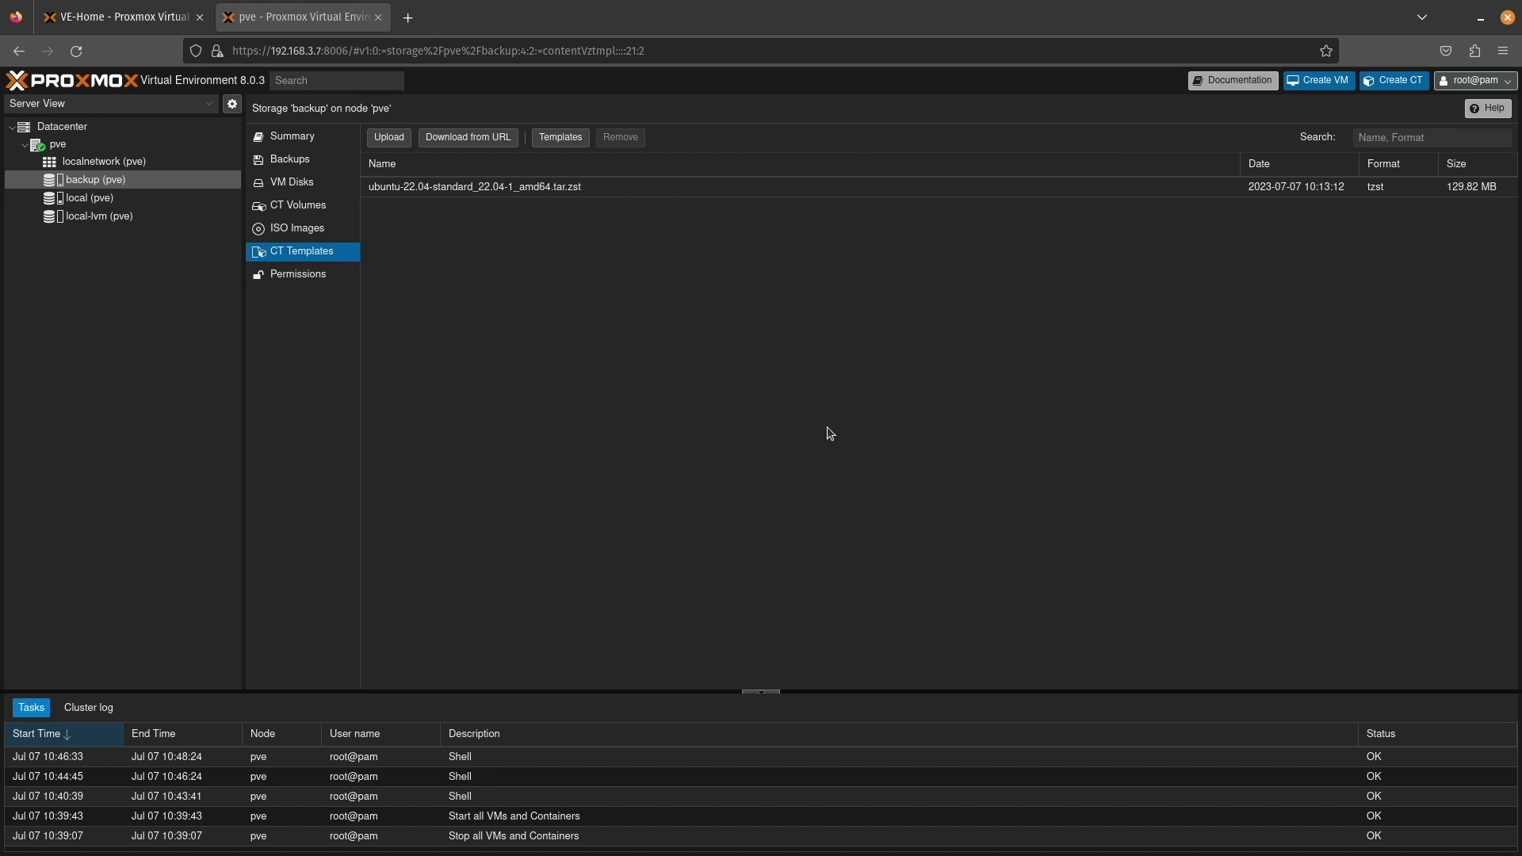
{"action": "left_click", "coordinate": [123, 128]}
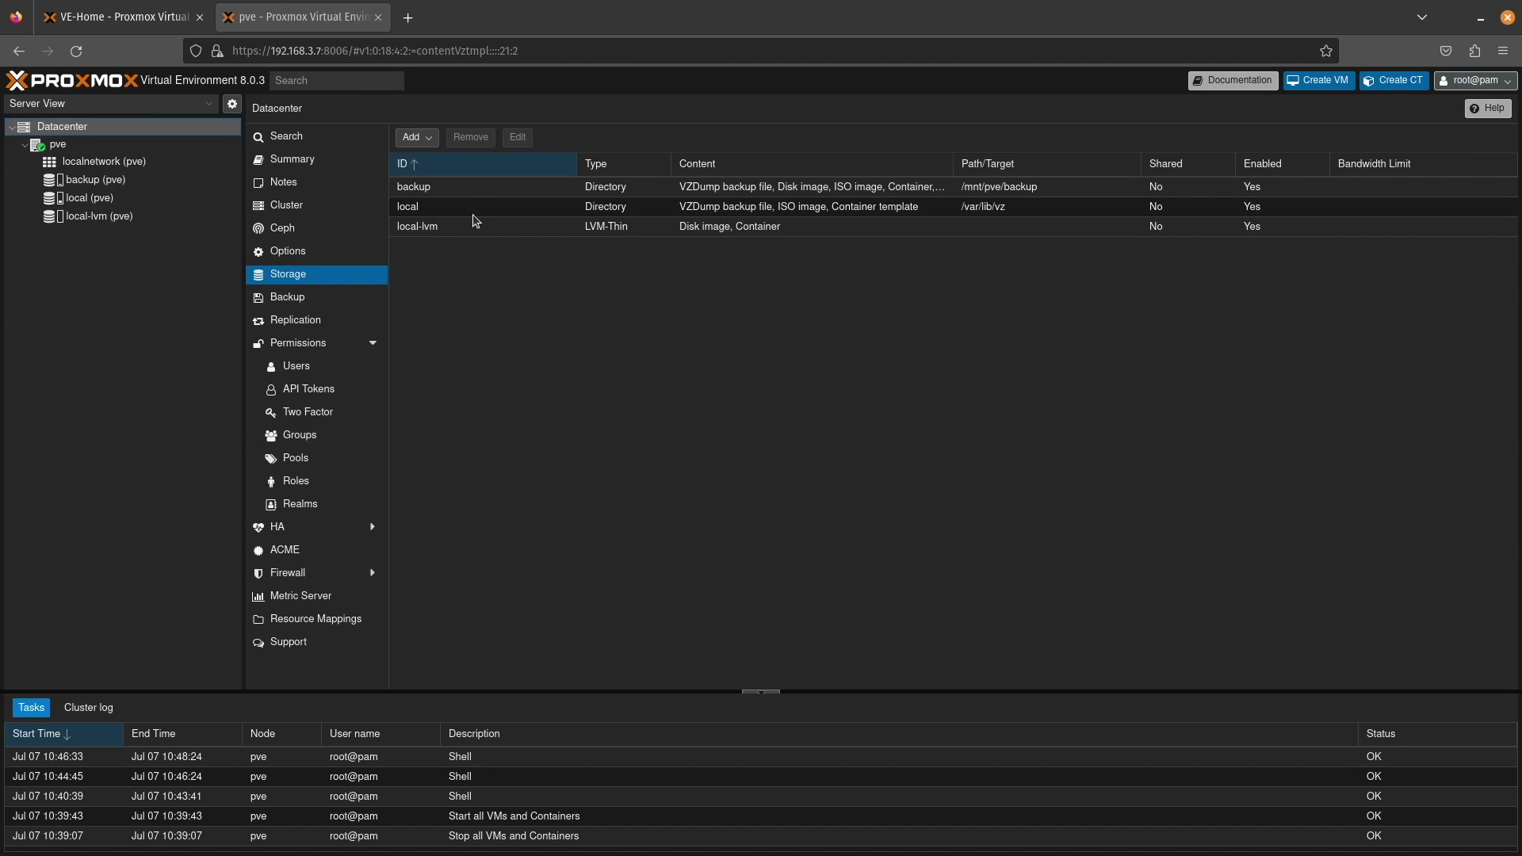
Remove the 'backup' storage from the Datacenter storage list.
{"action": "double_click", "coordinate": [477, 191]}
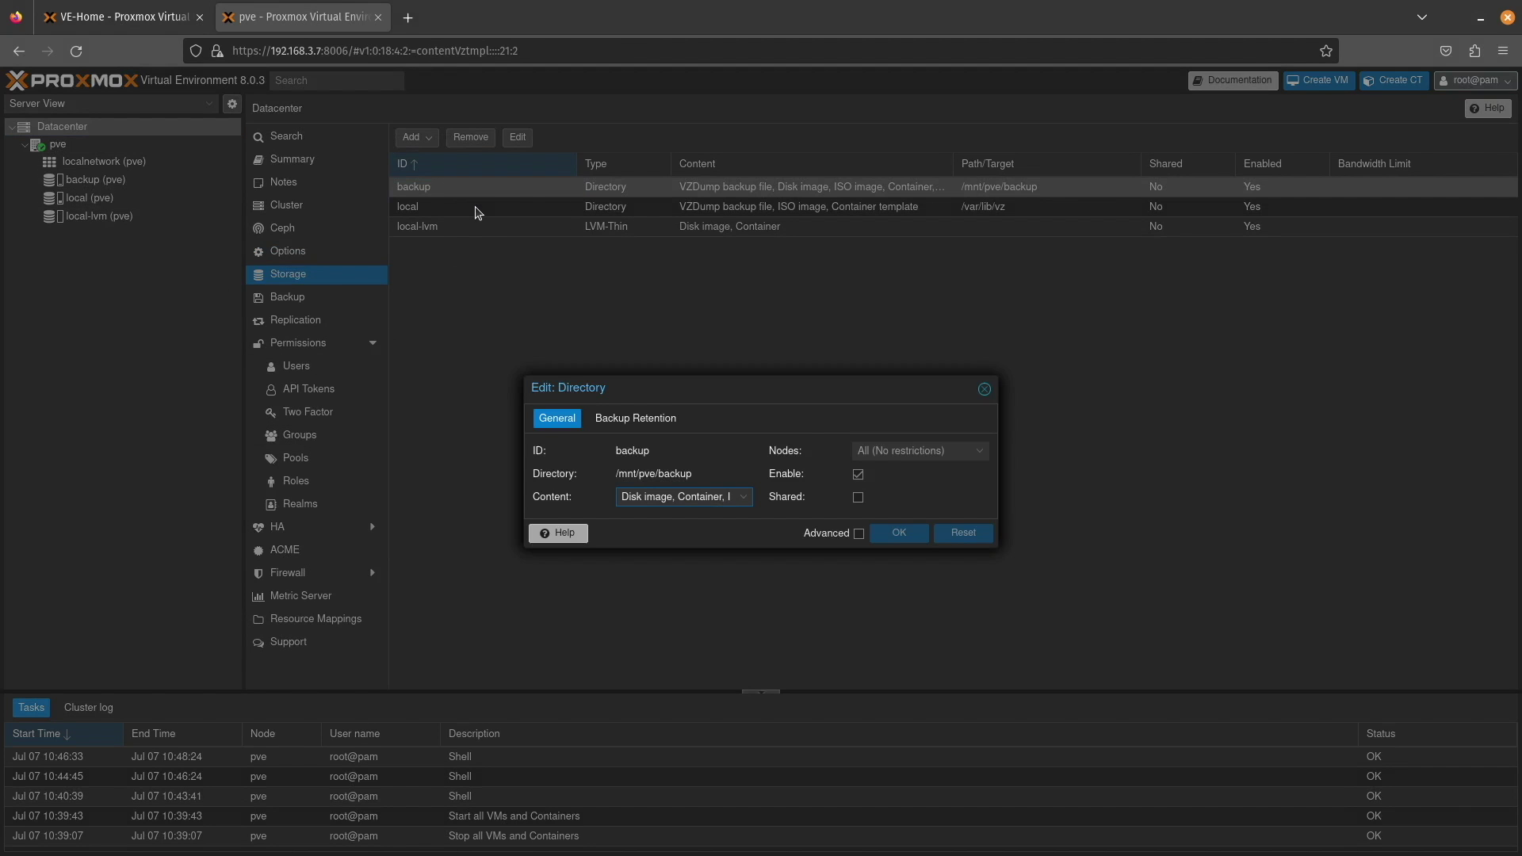
{"action": "left_click", "coordinate": [986, 383]}
{"action": "left_click", "coordinate": [472, 136]}
{"action": "left_click", "coordinate": [738, 493]}
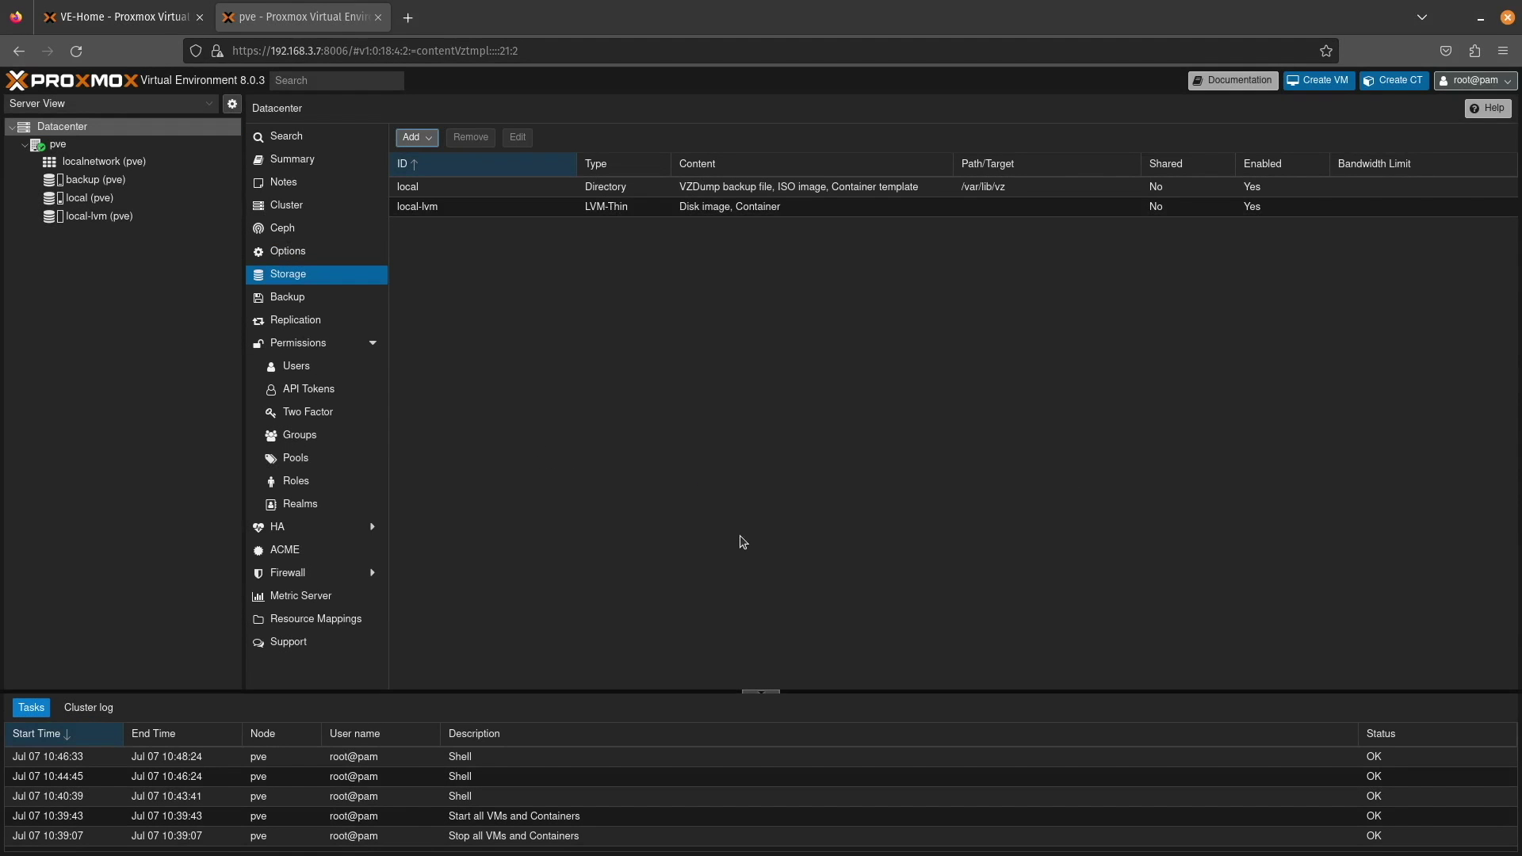
Open a shell on node pve and edit /etc/fstab with nano.
{"action": "left_click", "coordinate": [57, 144]}
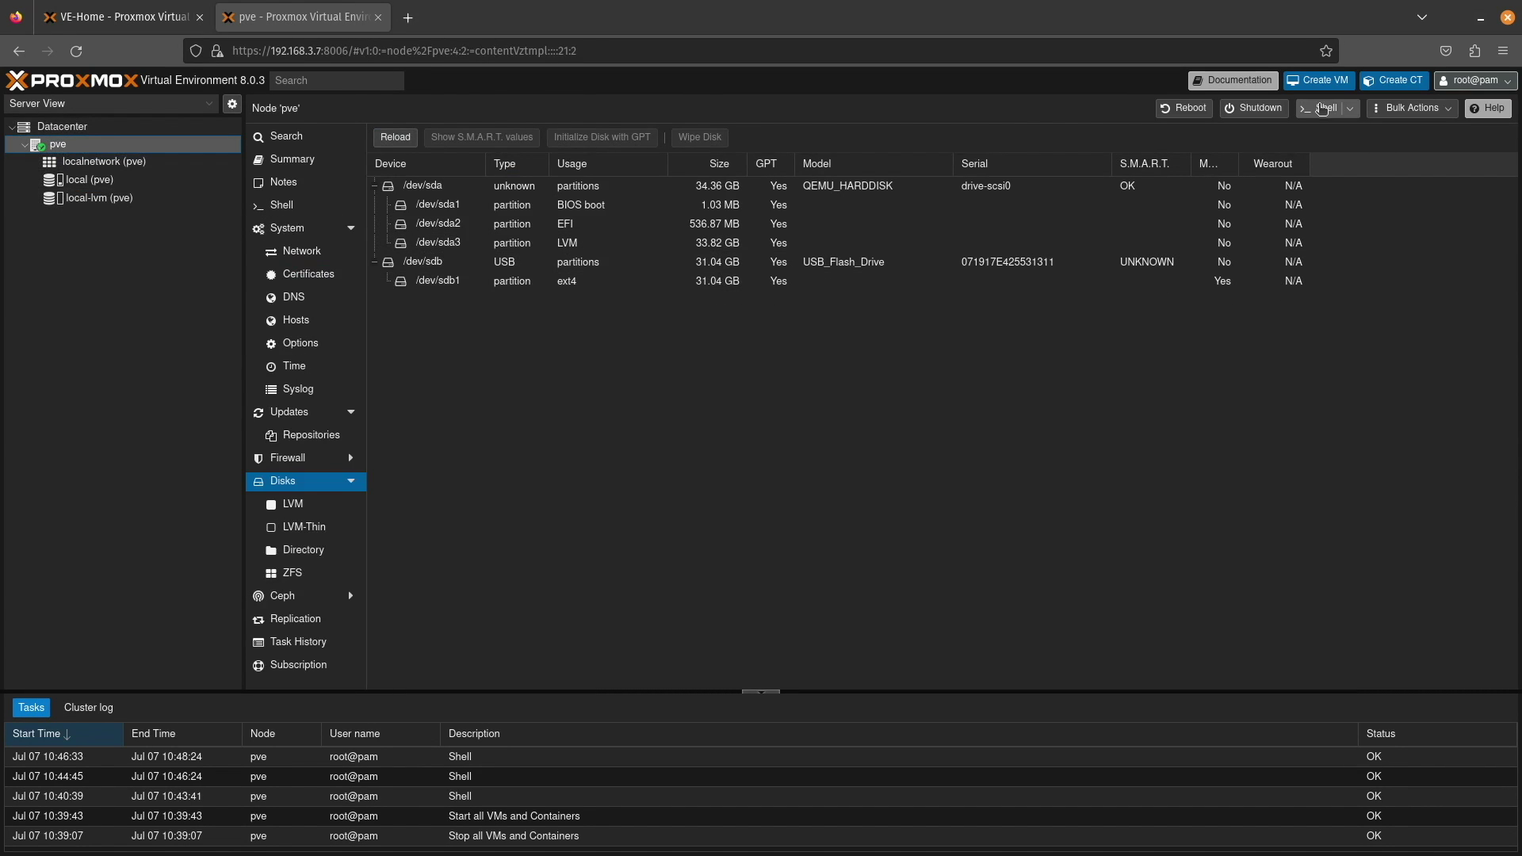
{"action": "left_click", "coordinate": [1328, 113]}
{"action": "type", "text": "nano /etc/fstab"}
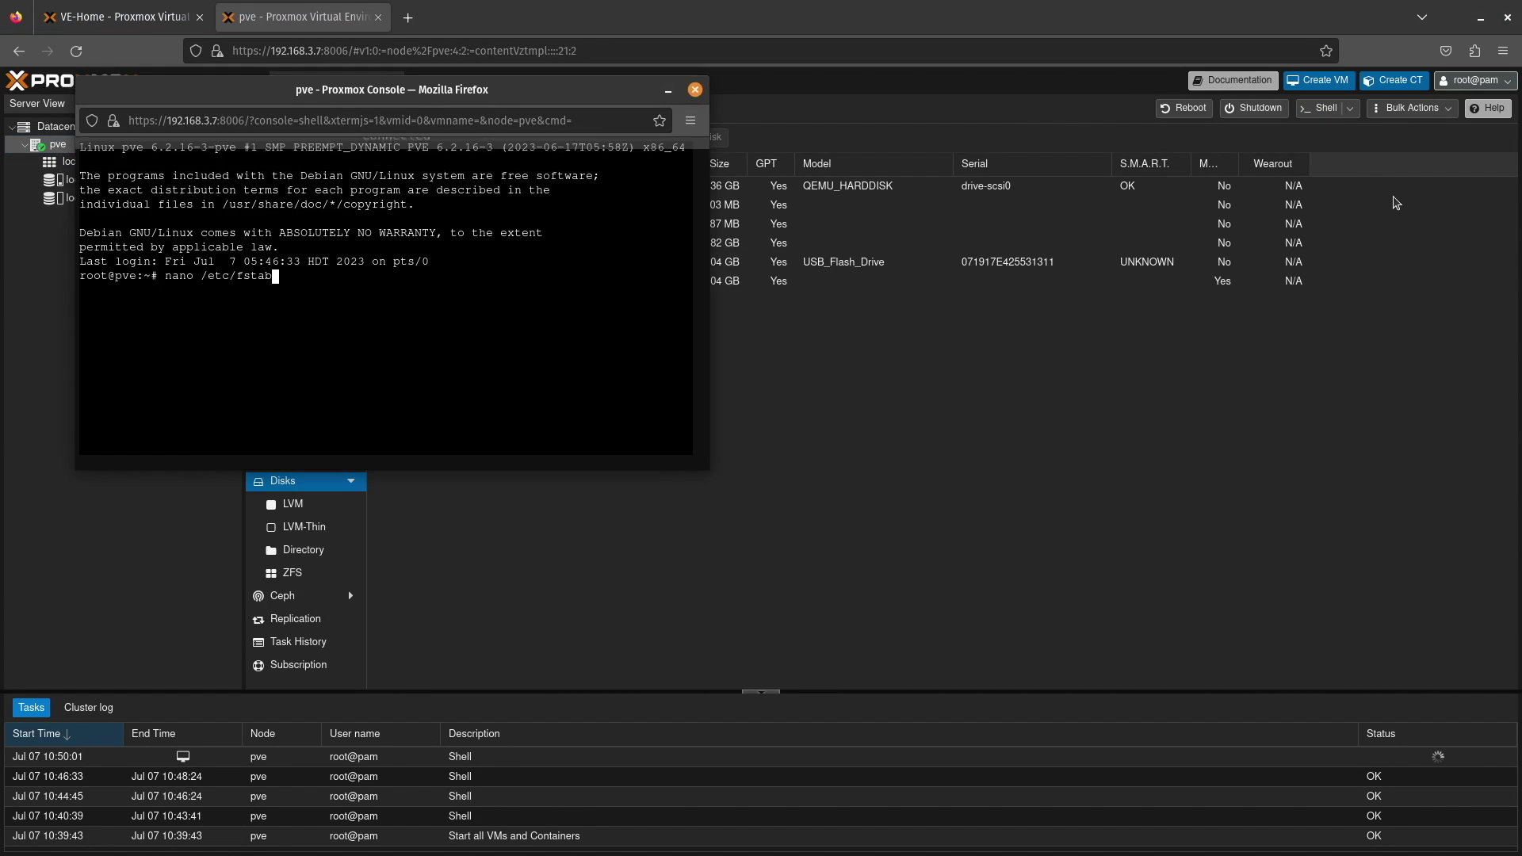
{"action": "key", "text": "Return"}
Delete the '/dev/sdb1 /mnt/pve/backup' line, save fstab, and close the console.
{"action": "key", "text": "Down"}
{"action": "key", "text": "Down"}
{"action": "key", "text": "Down"}
{"action": "key", "text": "Down"}
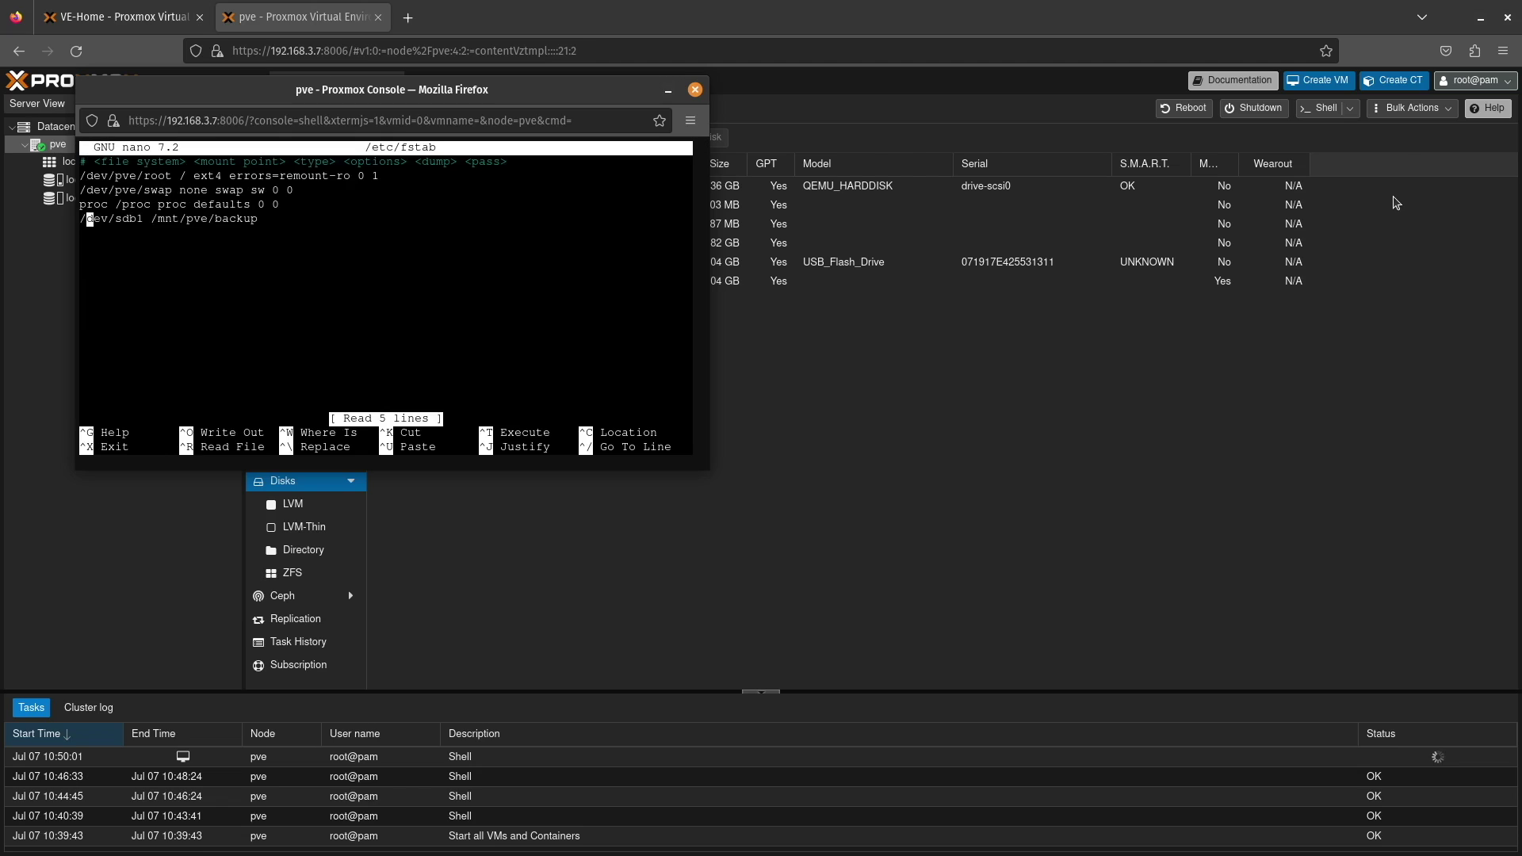
{"action": "key", "text": "ctrl+Right"}
{"action": "key", "text": "ctrl+Right"}
{"action": "key", "text": "Right"}
{"action": "key", "text": "Right"}
{"action": "key", "text": "Right"}
{"action": "key", "text": "End"}
{"action": "key", "text": "ctrl+k"}
{"action": "key", "text": "BackSpace"}
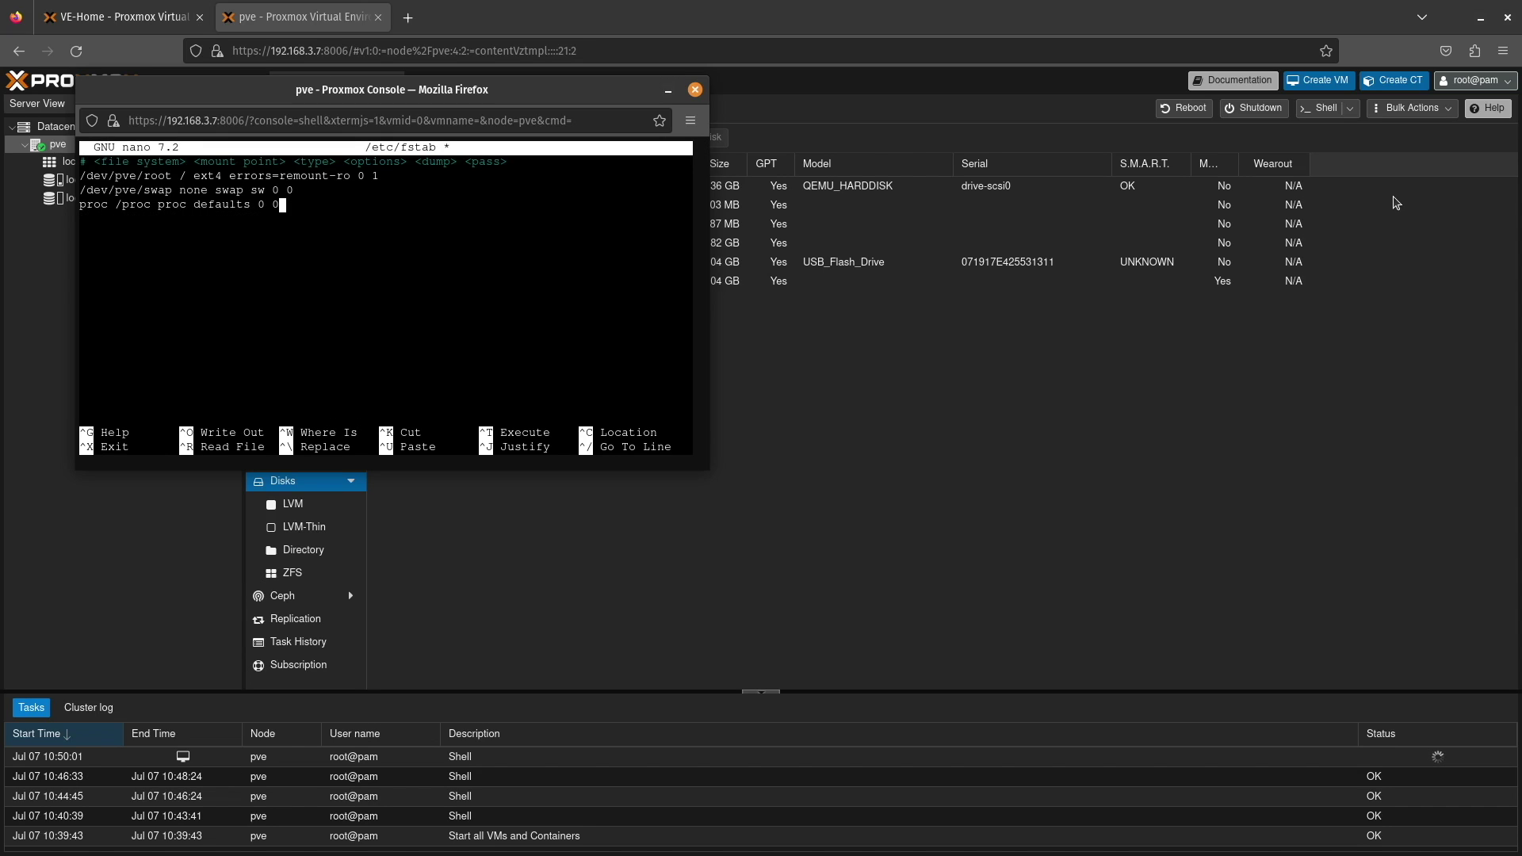
{"action": "key", "text": "ctrl+x"}
{"action": "key", "text": "y"}
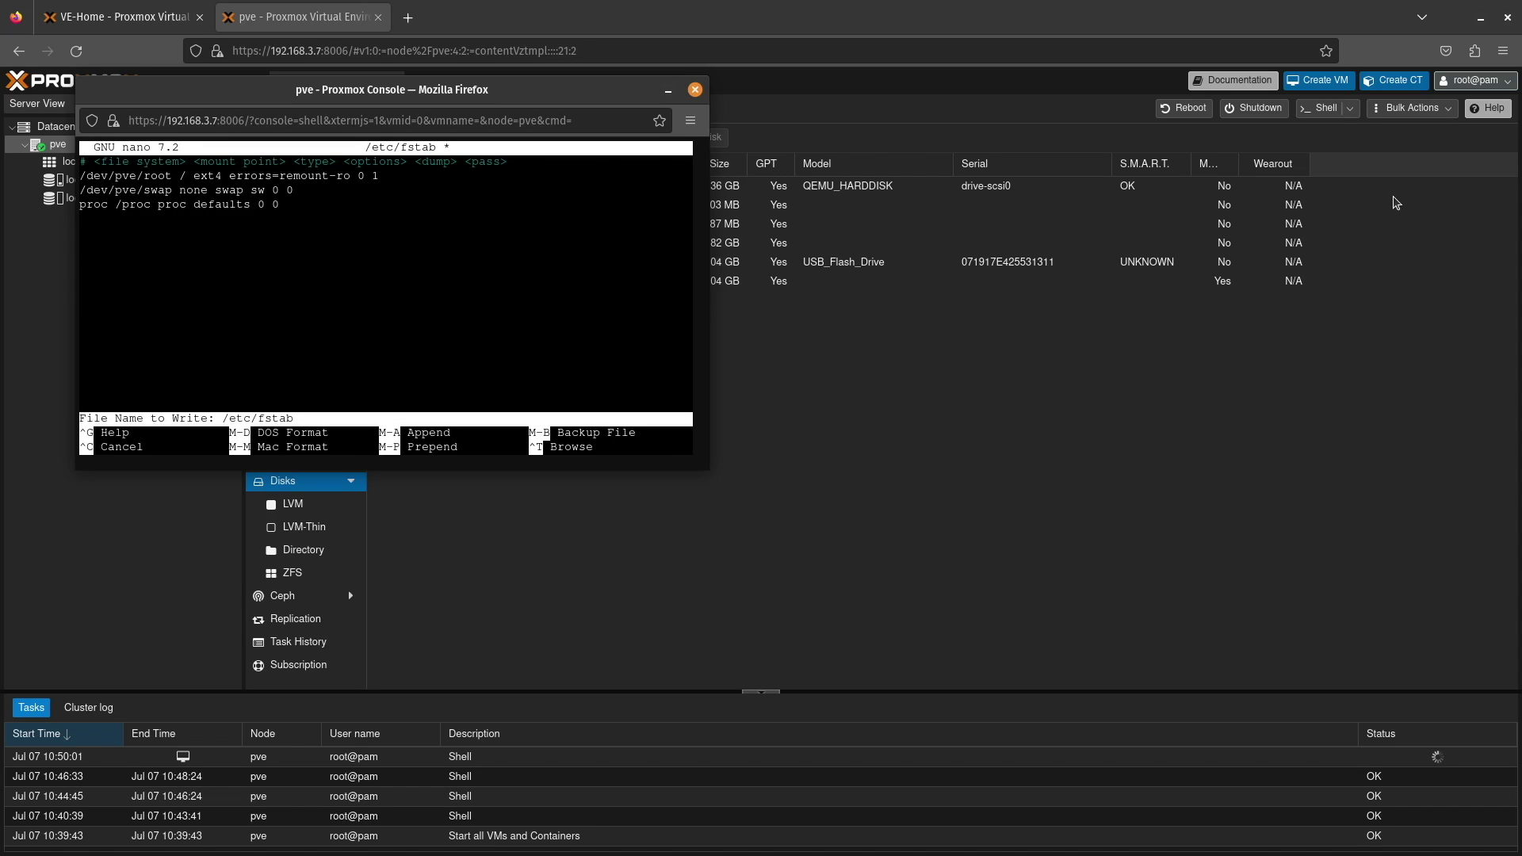
{"action": "key", "text": "Return"}
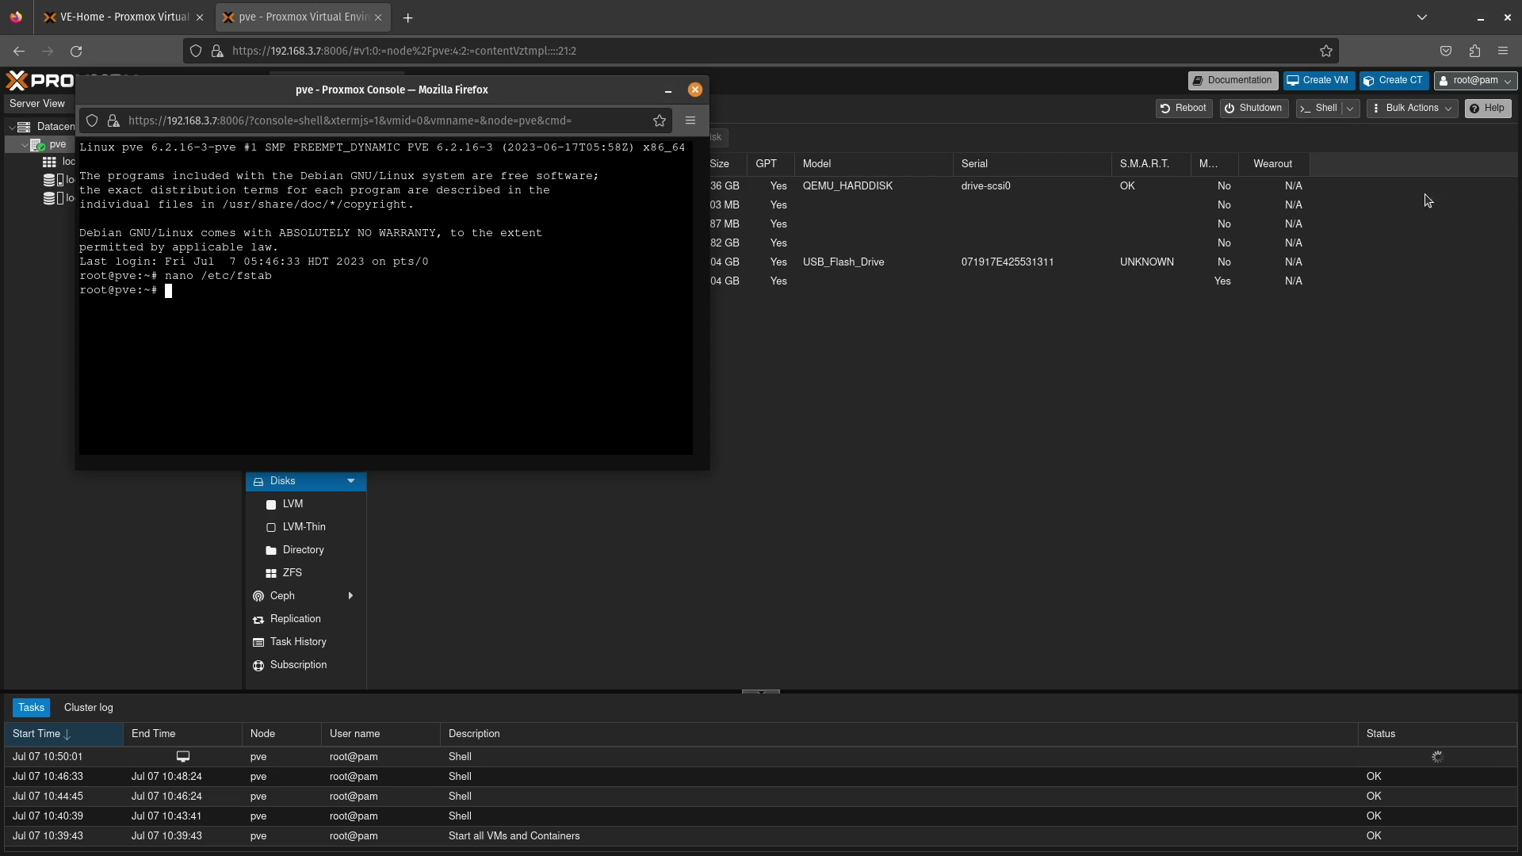
{"action": "left_click", "coordinate": [696, 89]}
{"action": "left_click", "coordinate": [522, 337]}
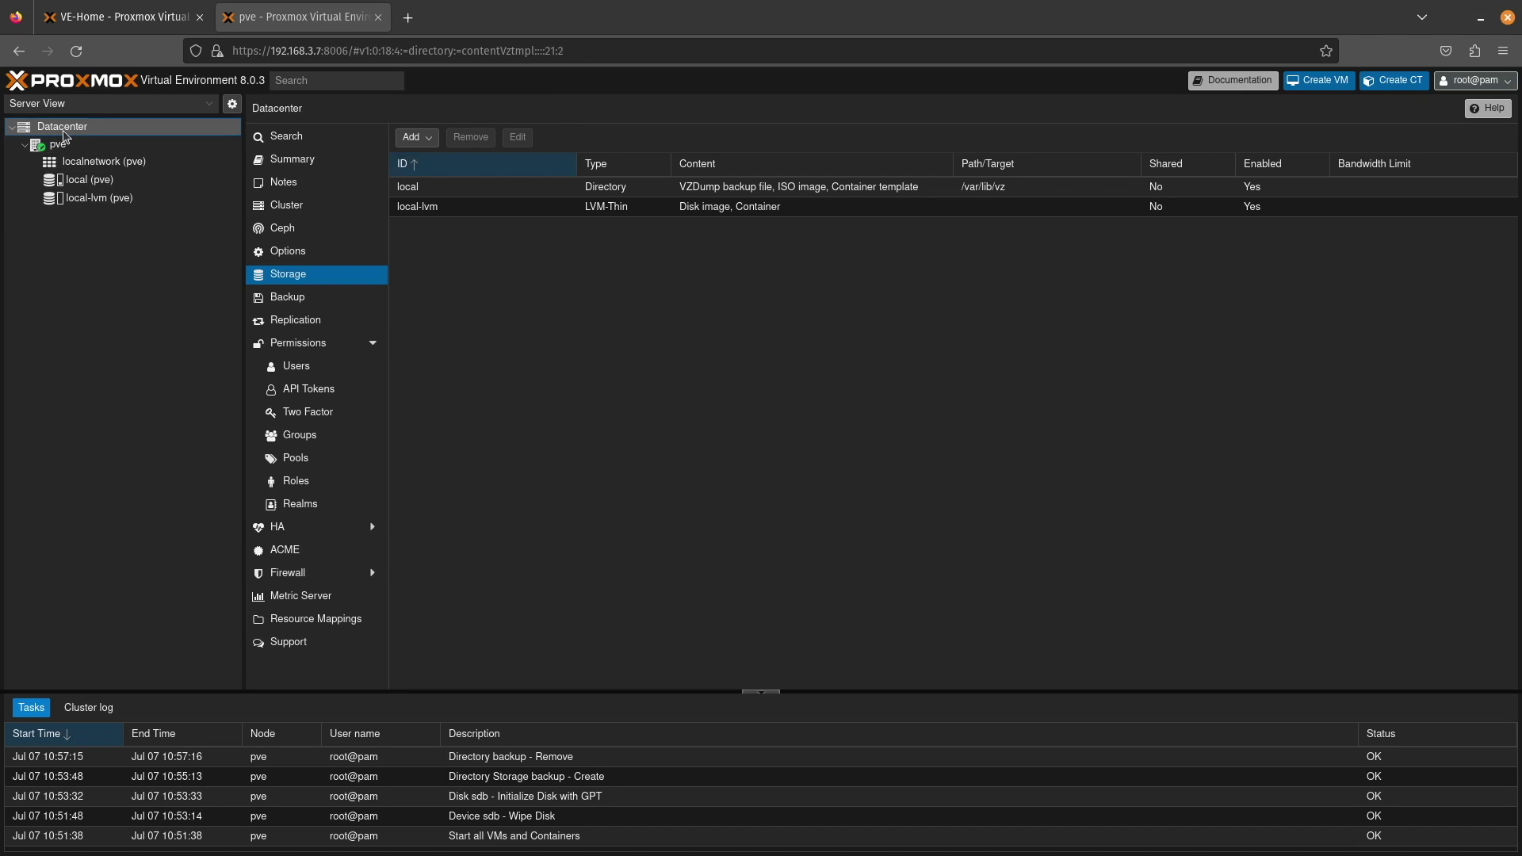
Show the list of storage types available to add in Datacenter storage.
{"action": "left_click", "coordinate": [427, 138]}
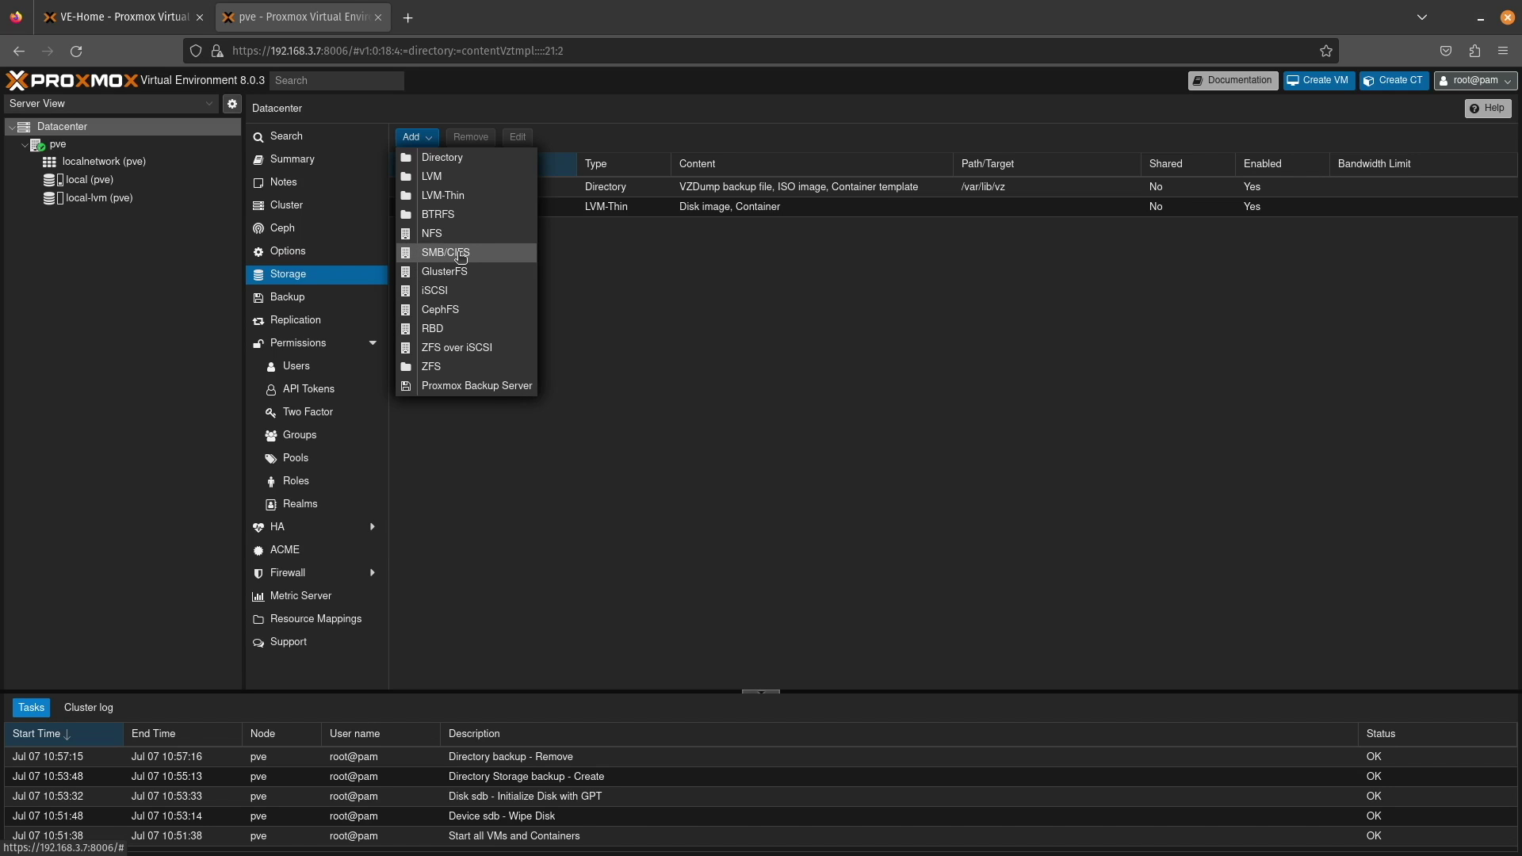
Fill in SMB/CIFS storage 'backup': server 192.168.3.41, user ve, password, share proxmoxvideo.
{"action": "left_click", "coordinate": [445, 252]}
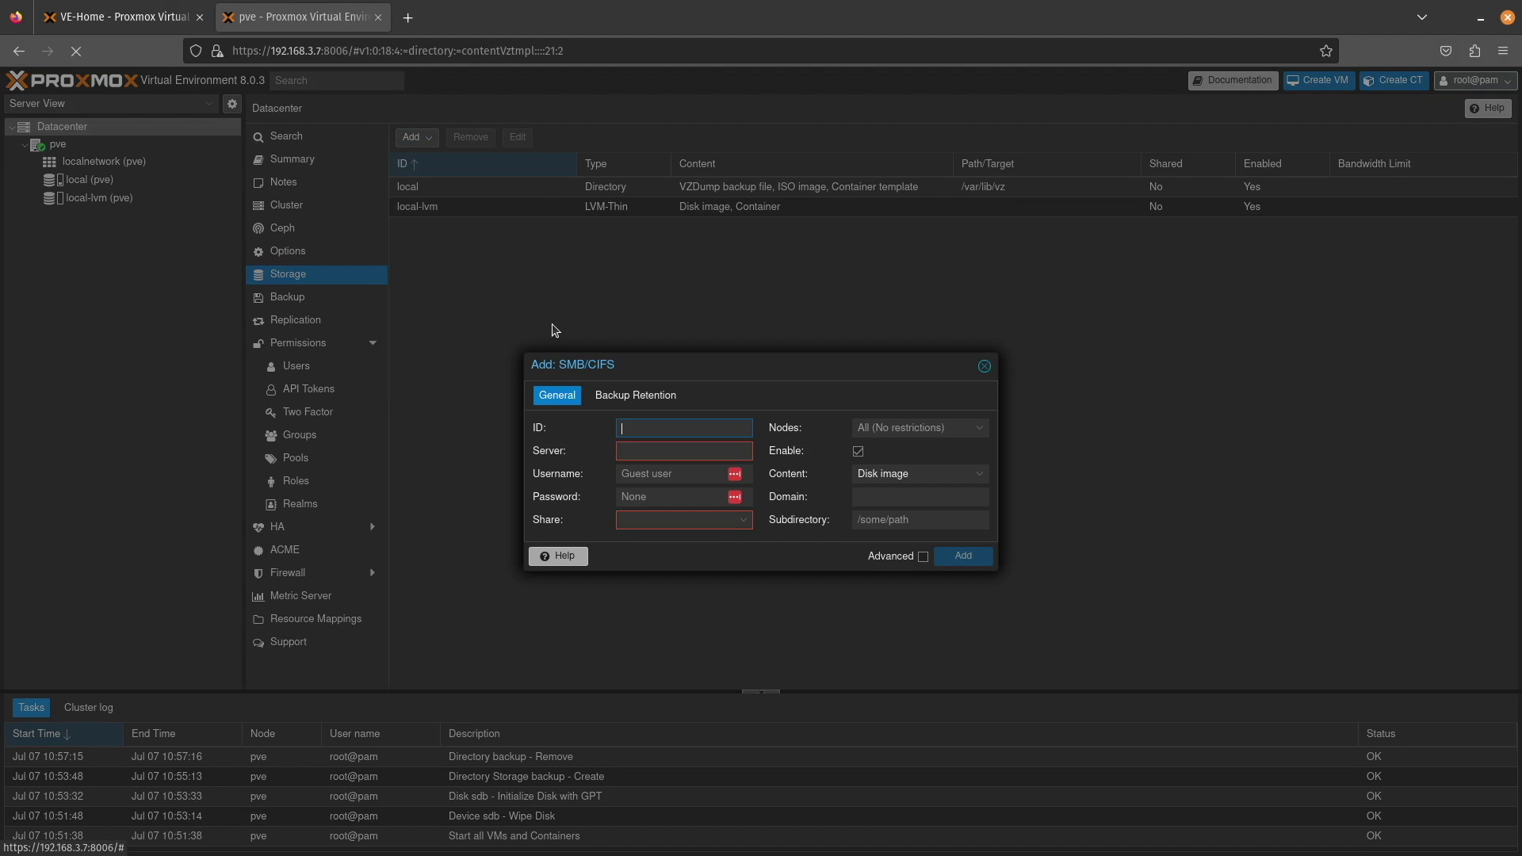
{"action": "type", "text": "backup"}
{"action": "left_click", "coordinate": [641, 451]}
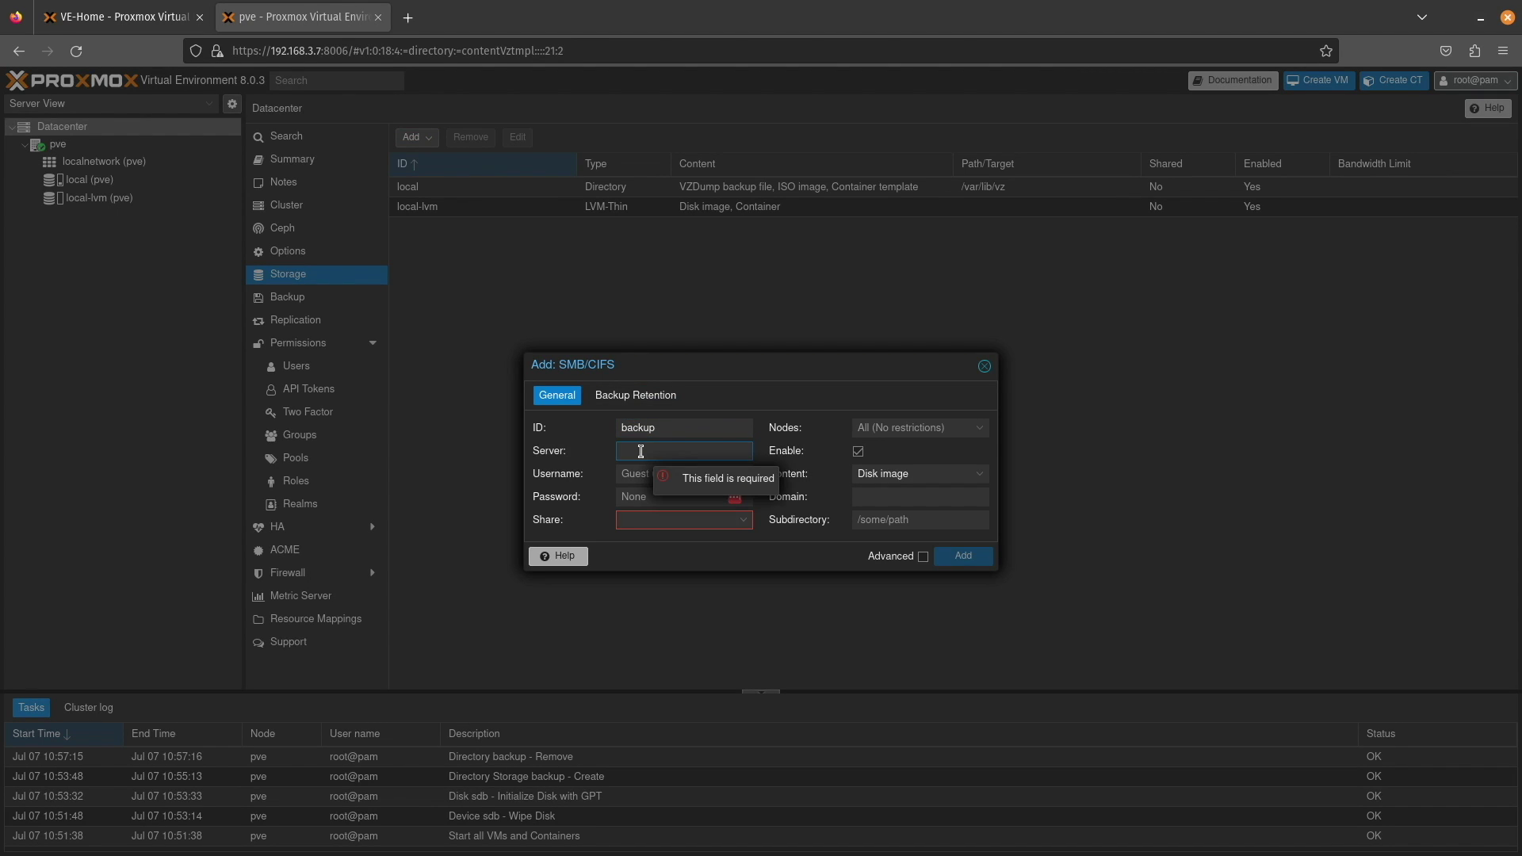
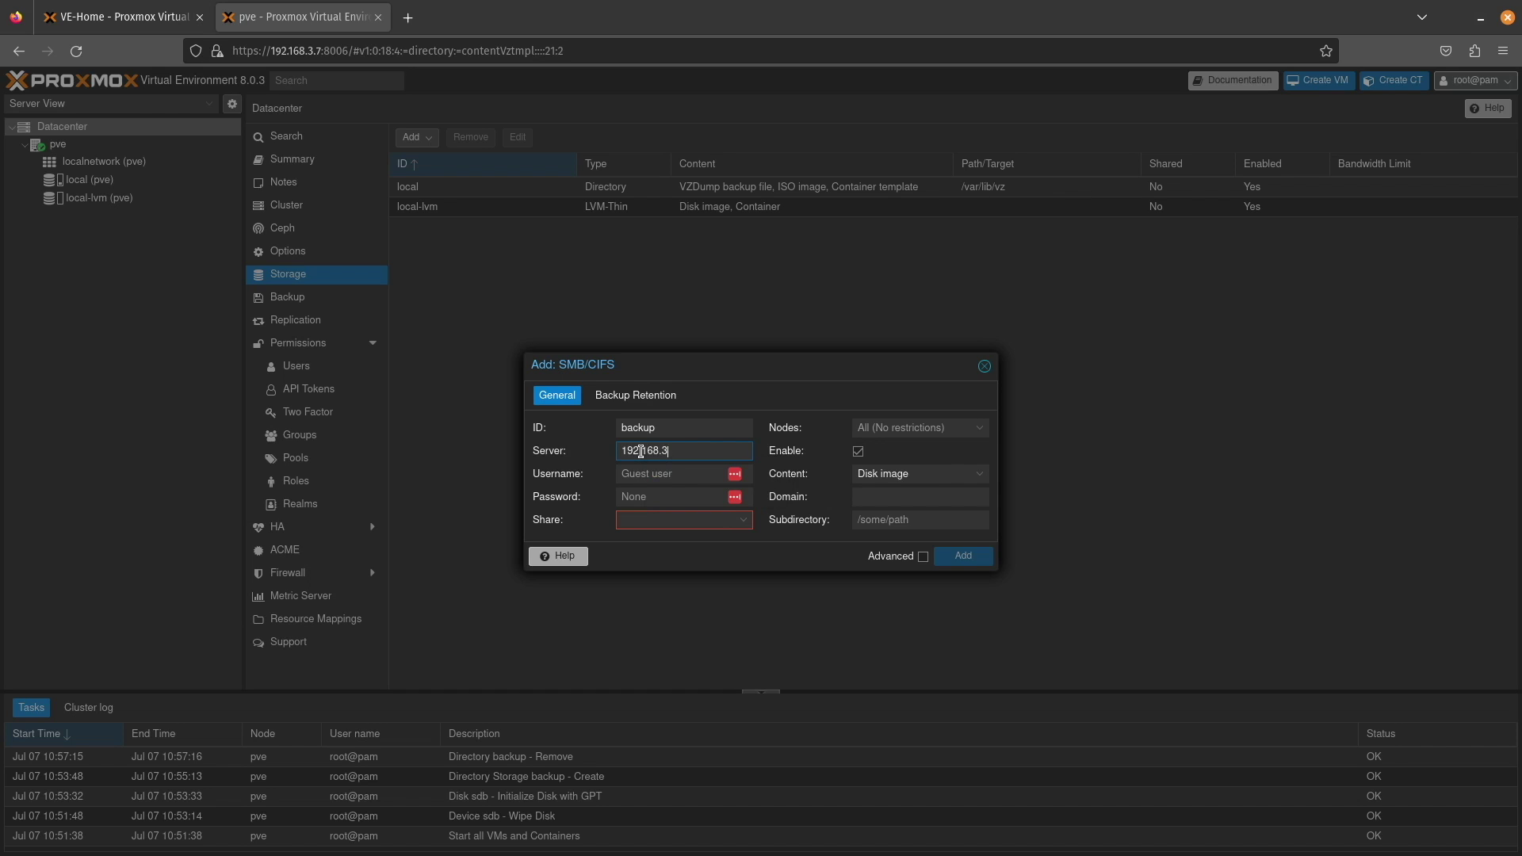
{"action": "key", "text": "BackSpace"}
{"action": "key", "text": "Tab"}
{"action": "key", "text": "Tab"}
{"action": "left_click", "coordinate": [747, 524]}
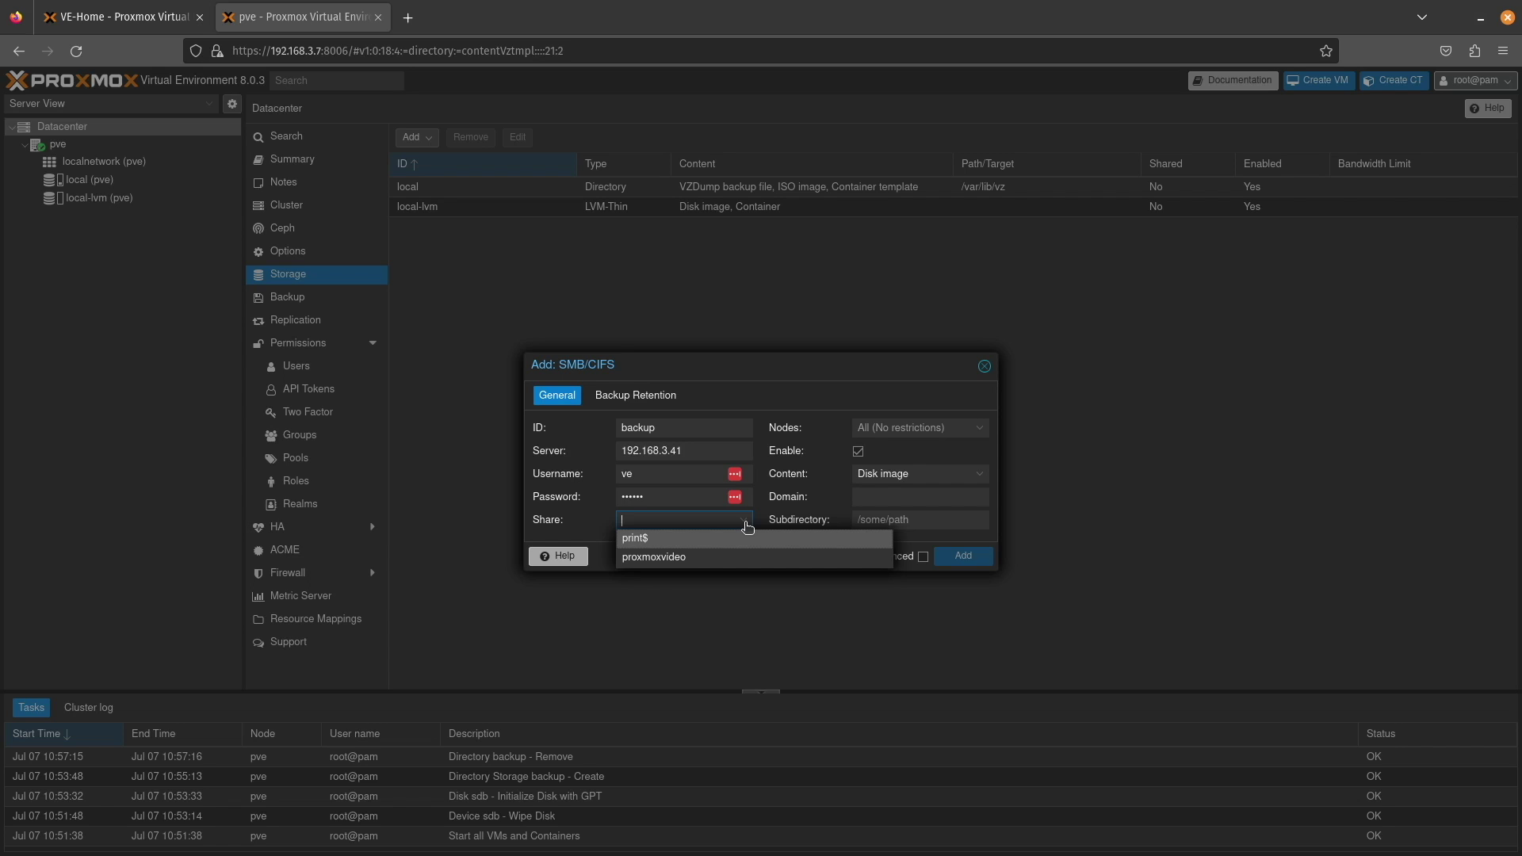
{"action": "left_click", "coordinate": [694, 559]}
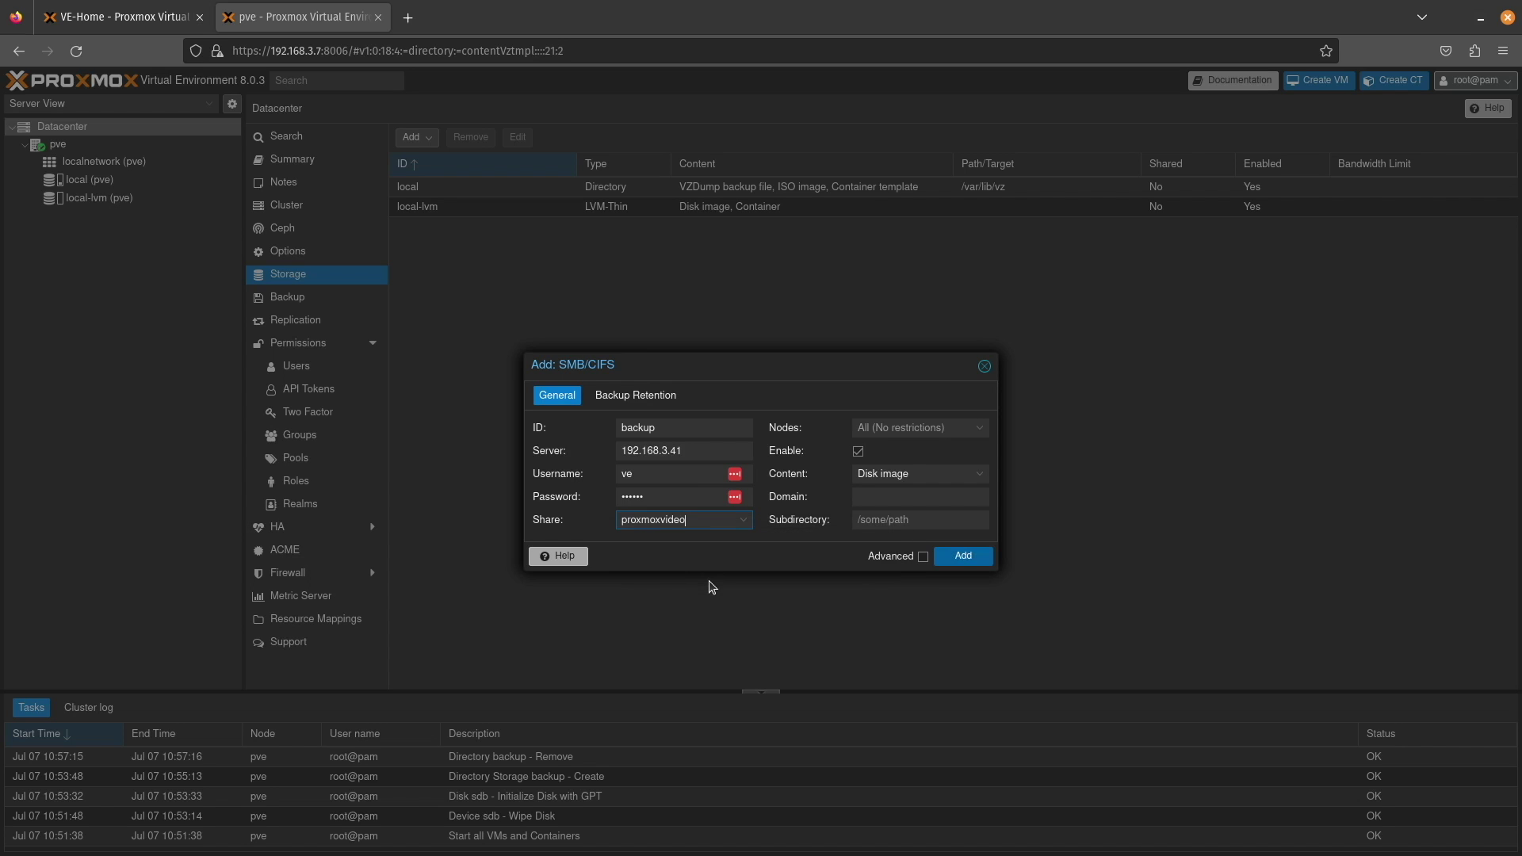
{"action": "left_click", "coordinate": [979, 480]}
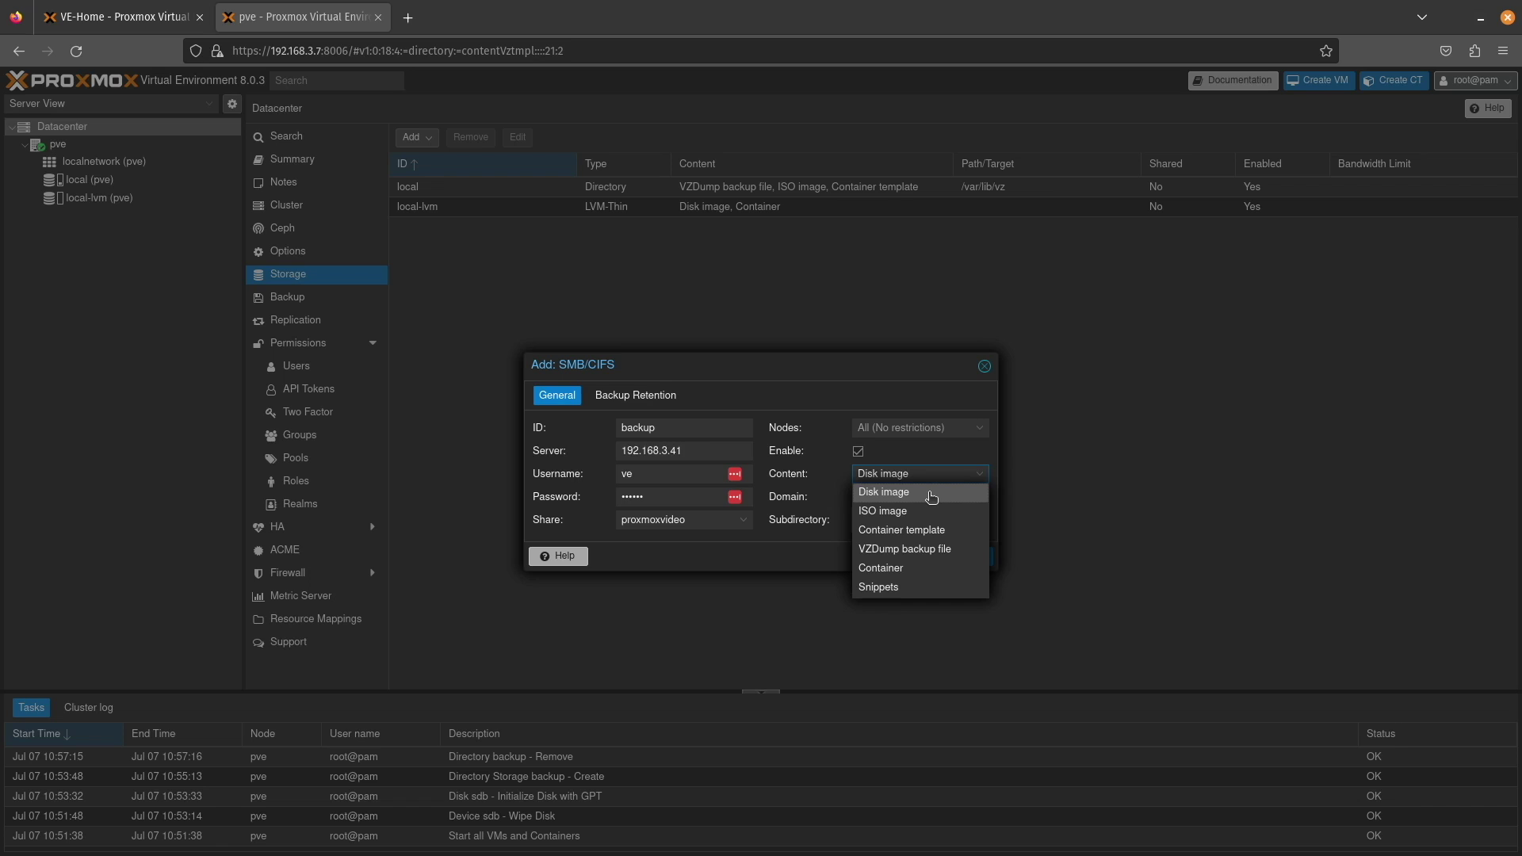
Swap Disk image for ISO image, Container template and VZDump backup content, then create the storage.
{"action": "left_click", "coordinate": [931, 492]}
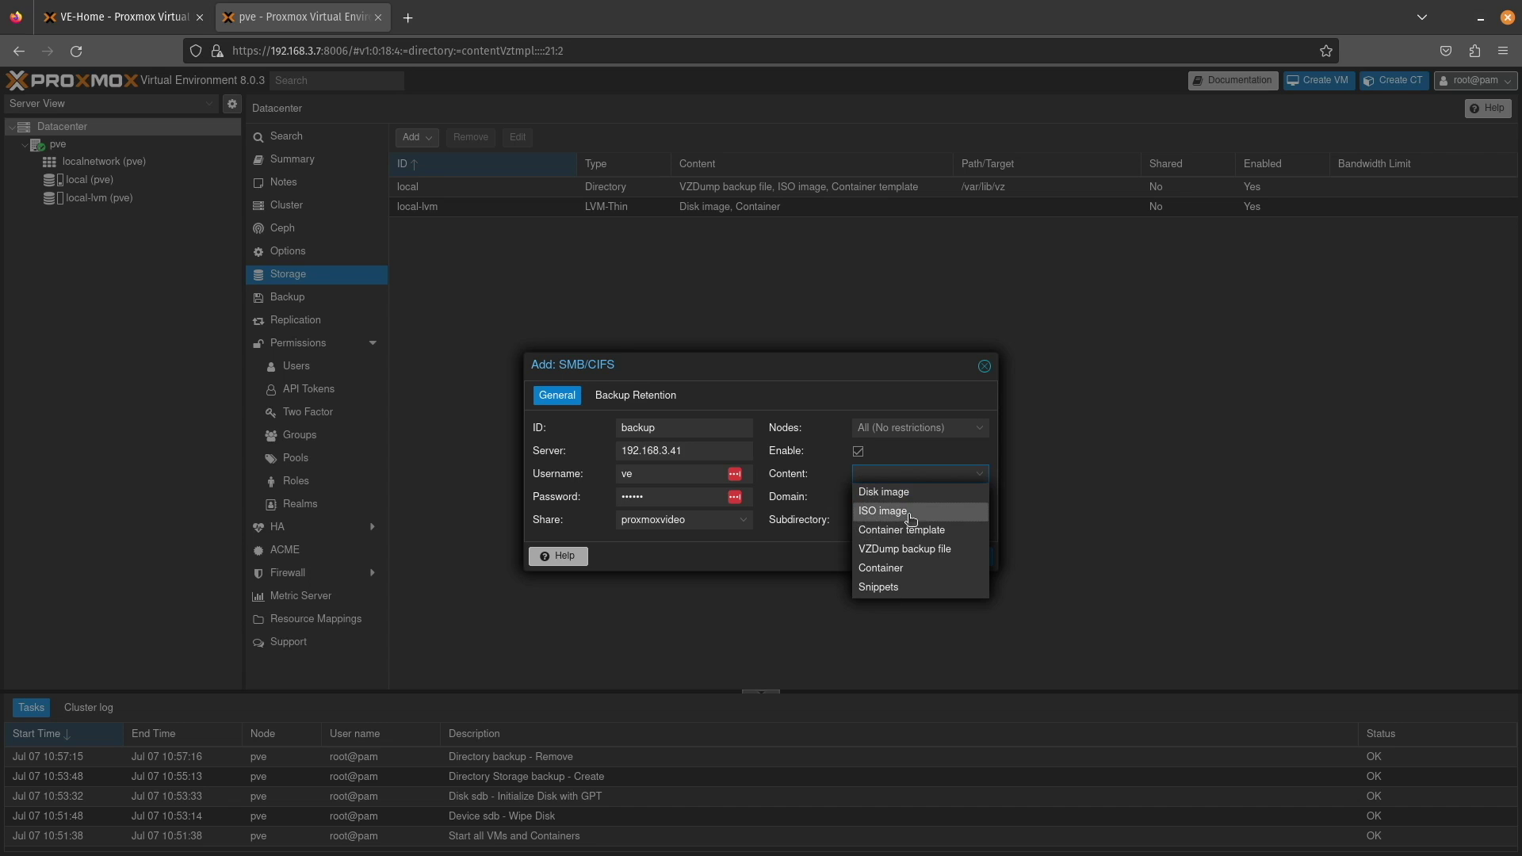
{"action": "left_click", "coordinate": [910, 516]}
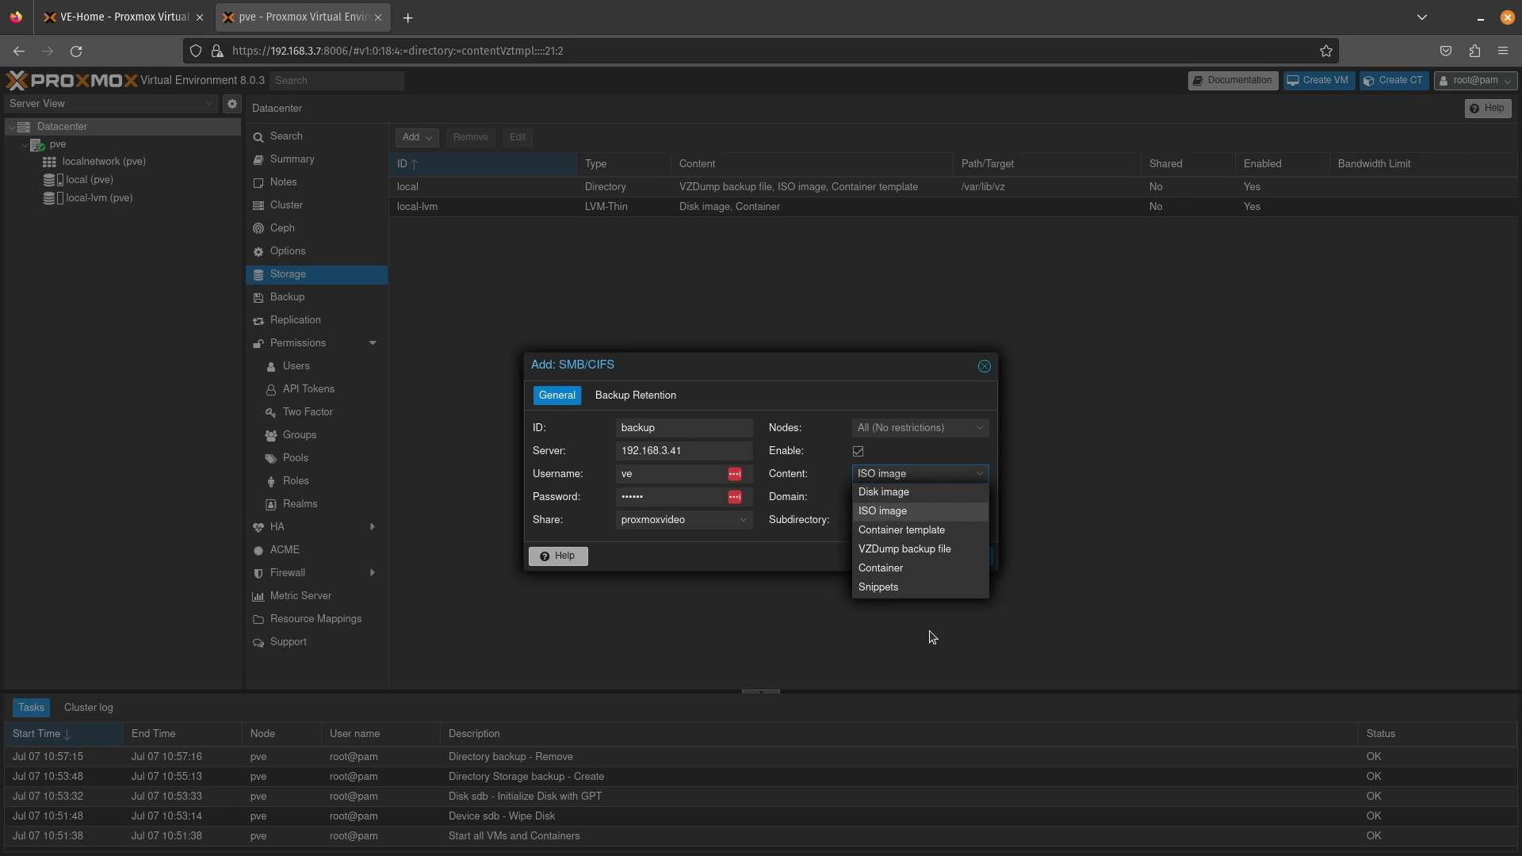
{"action": "left_click", "coordinate": [938, 530]}
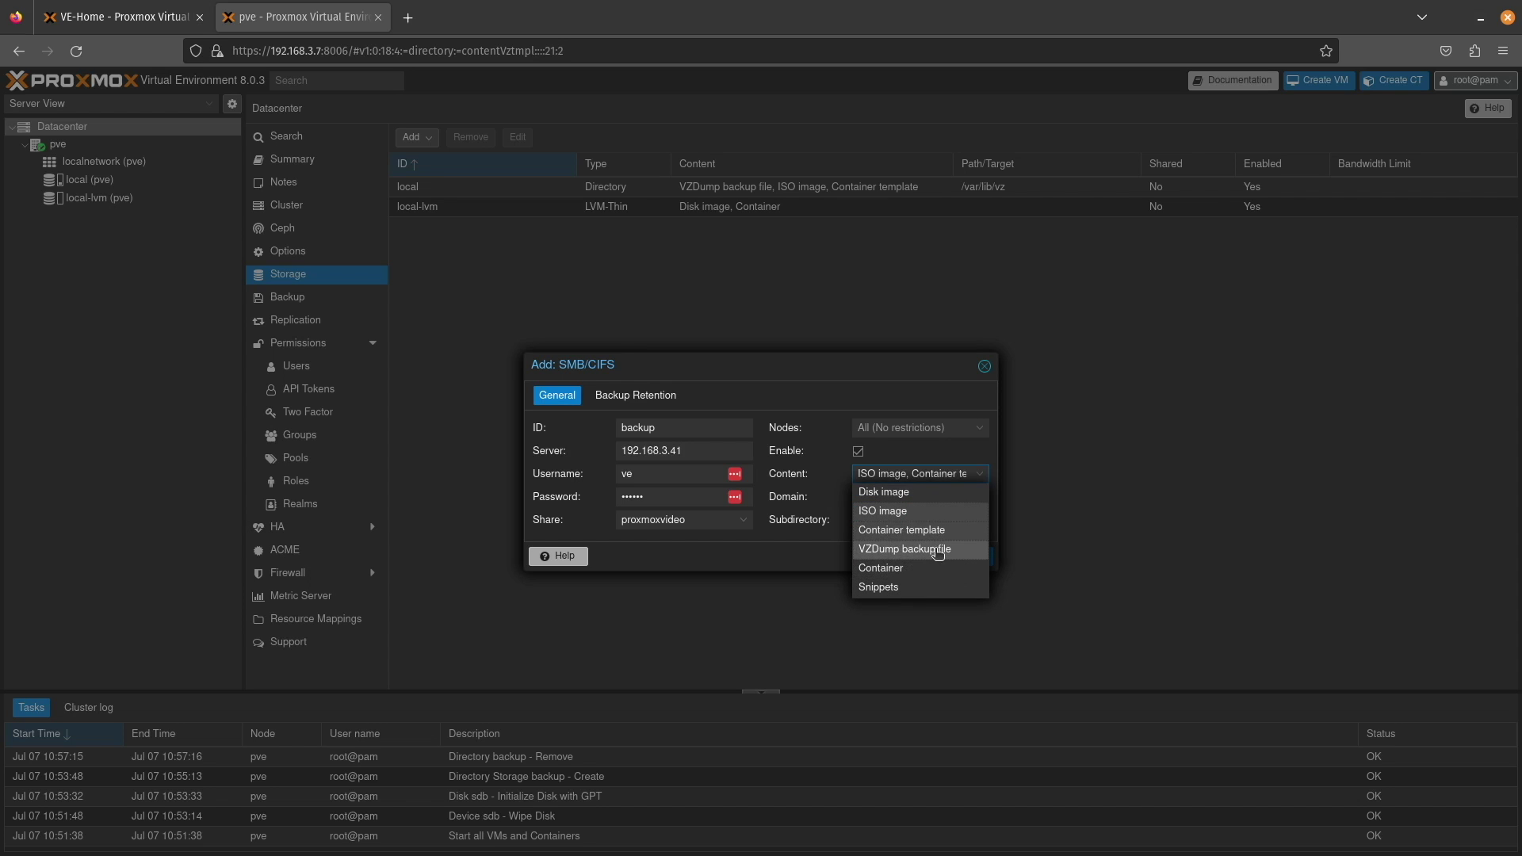
{"action": "left_click", "coordinate": [939, 551]}
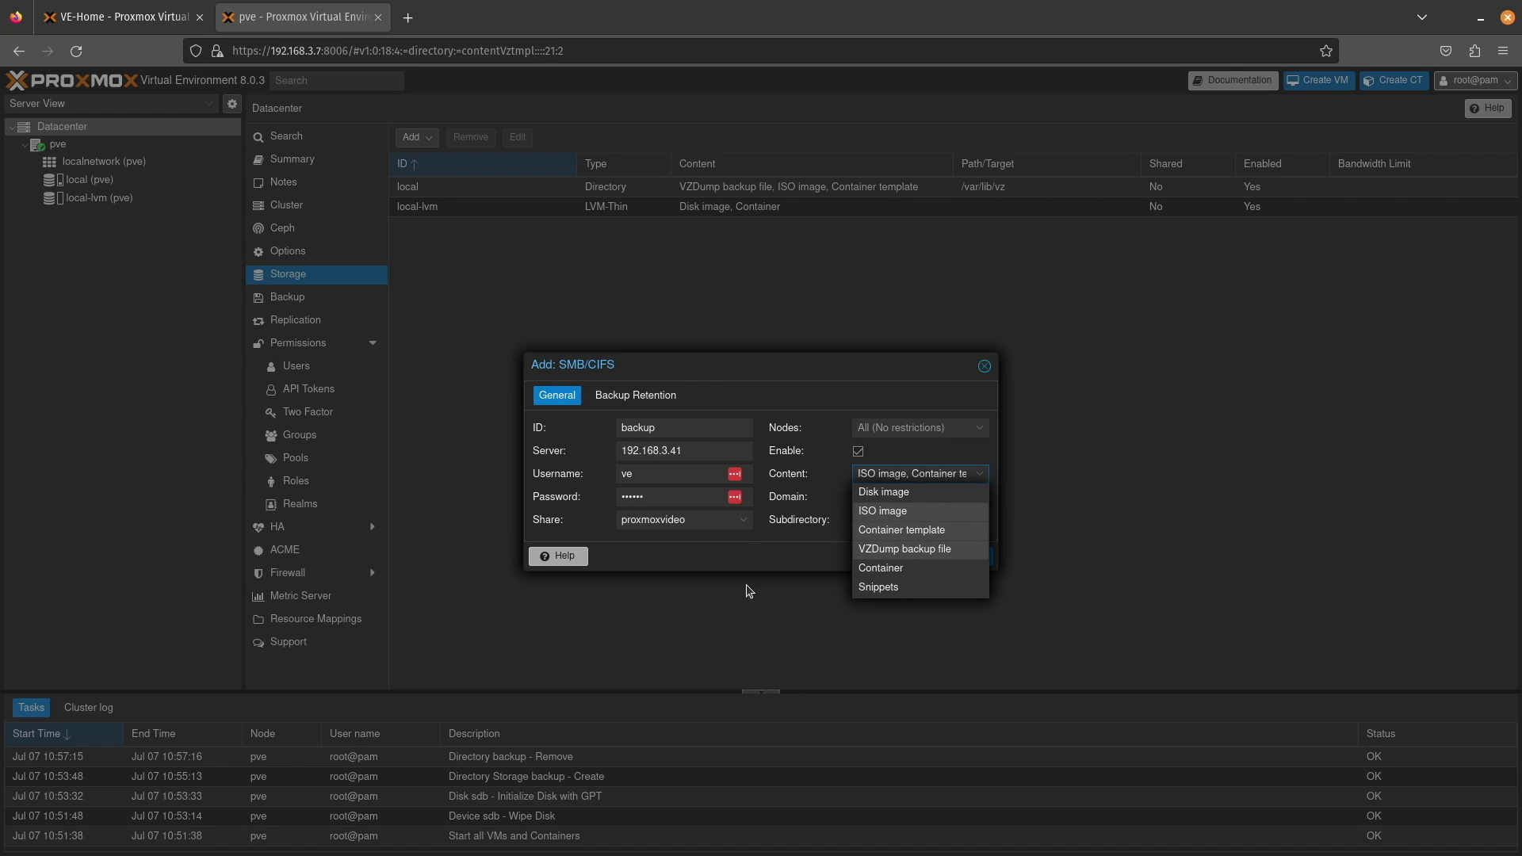
{"action": "left_click", "coordinate": [762, 566]}
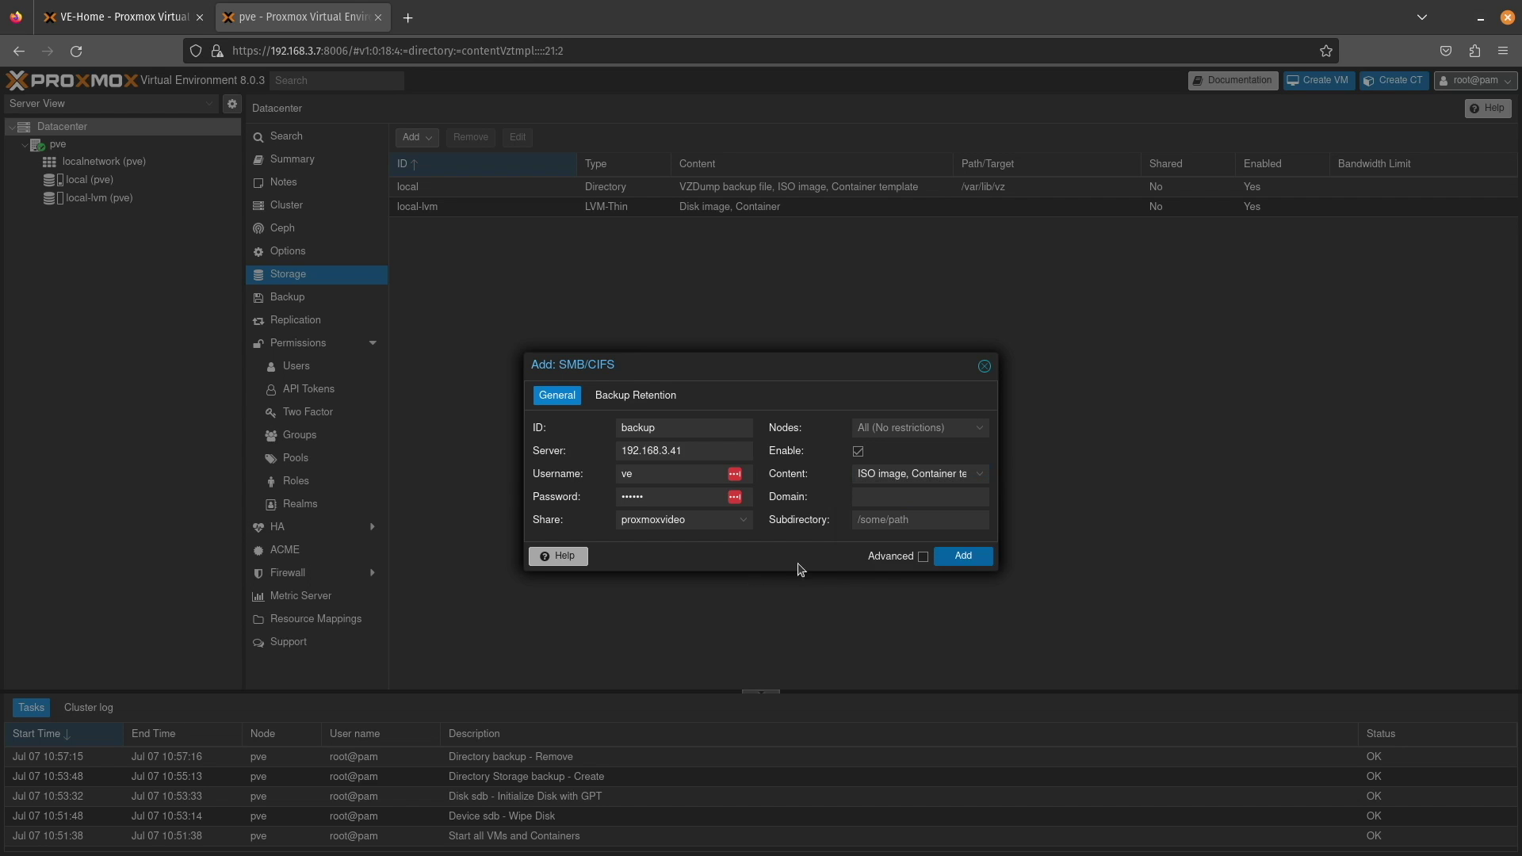
{"action": "left_click", "coordinate": [979, 560]}
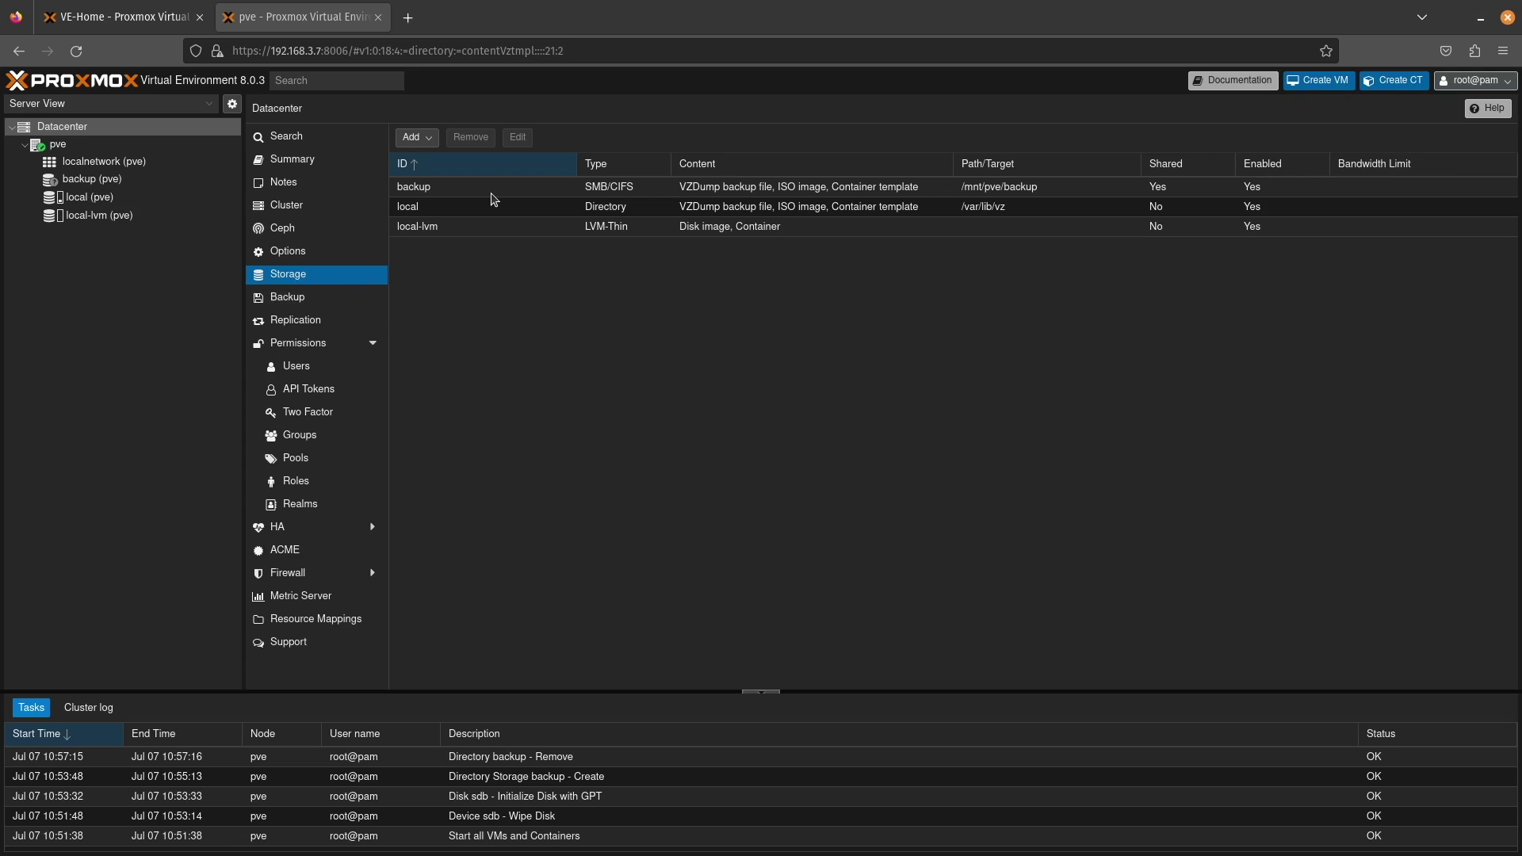
Check the backup share's Backups and CT Templates pages, then reselect it in Datacenter storage.
{"action": "left_click", "coordinate": [491, 188]}
{"action": "mouse_move", "coordinate": [95, 178]}
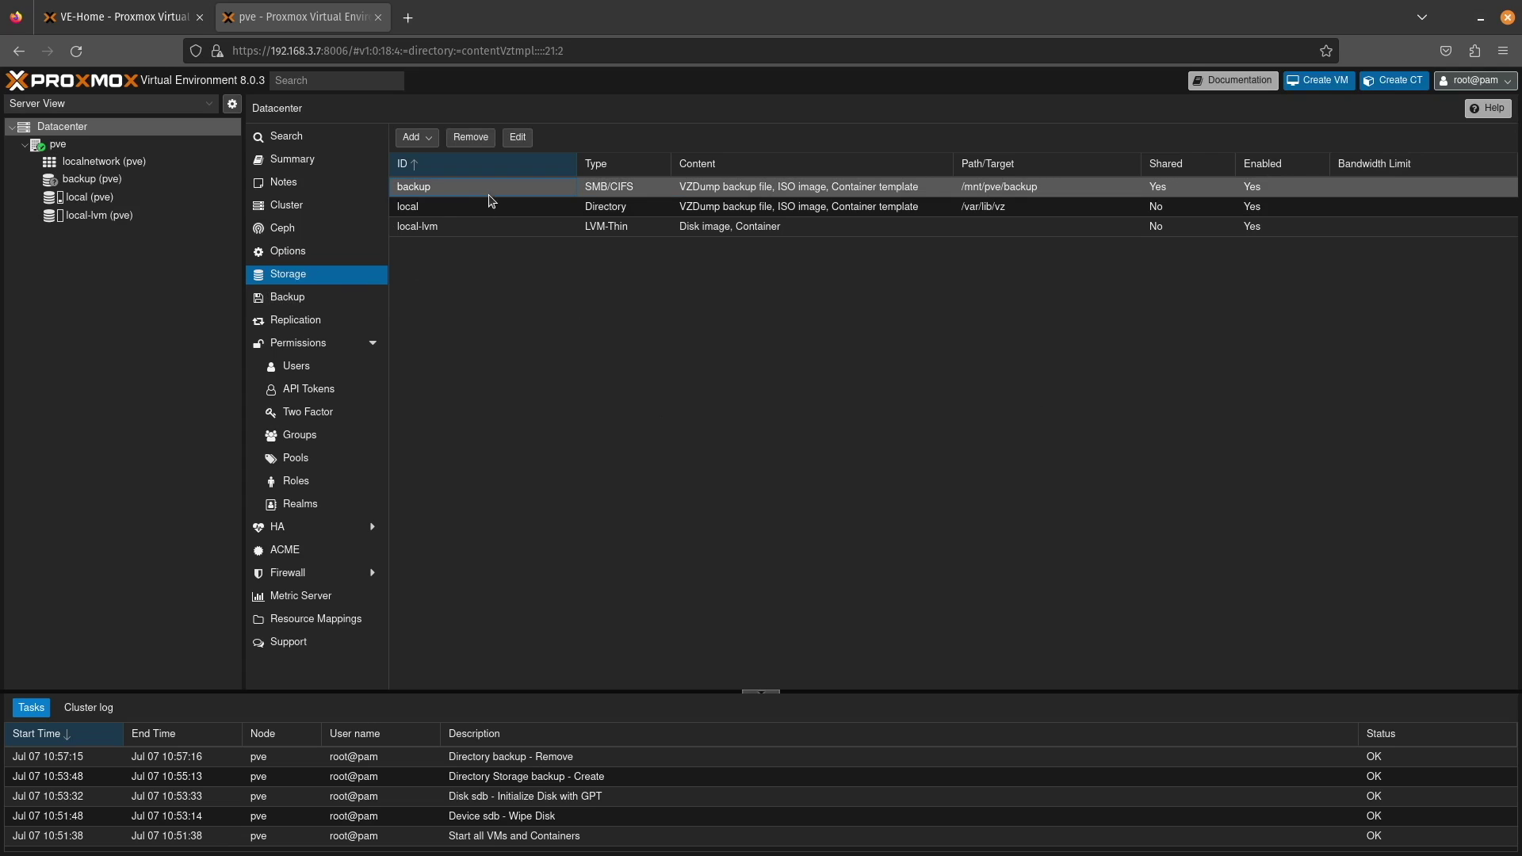
{"action": "left_click", "coordinate": [95, 180]}
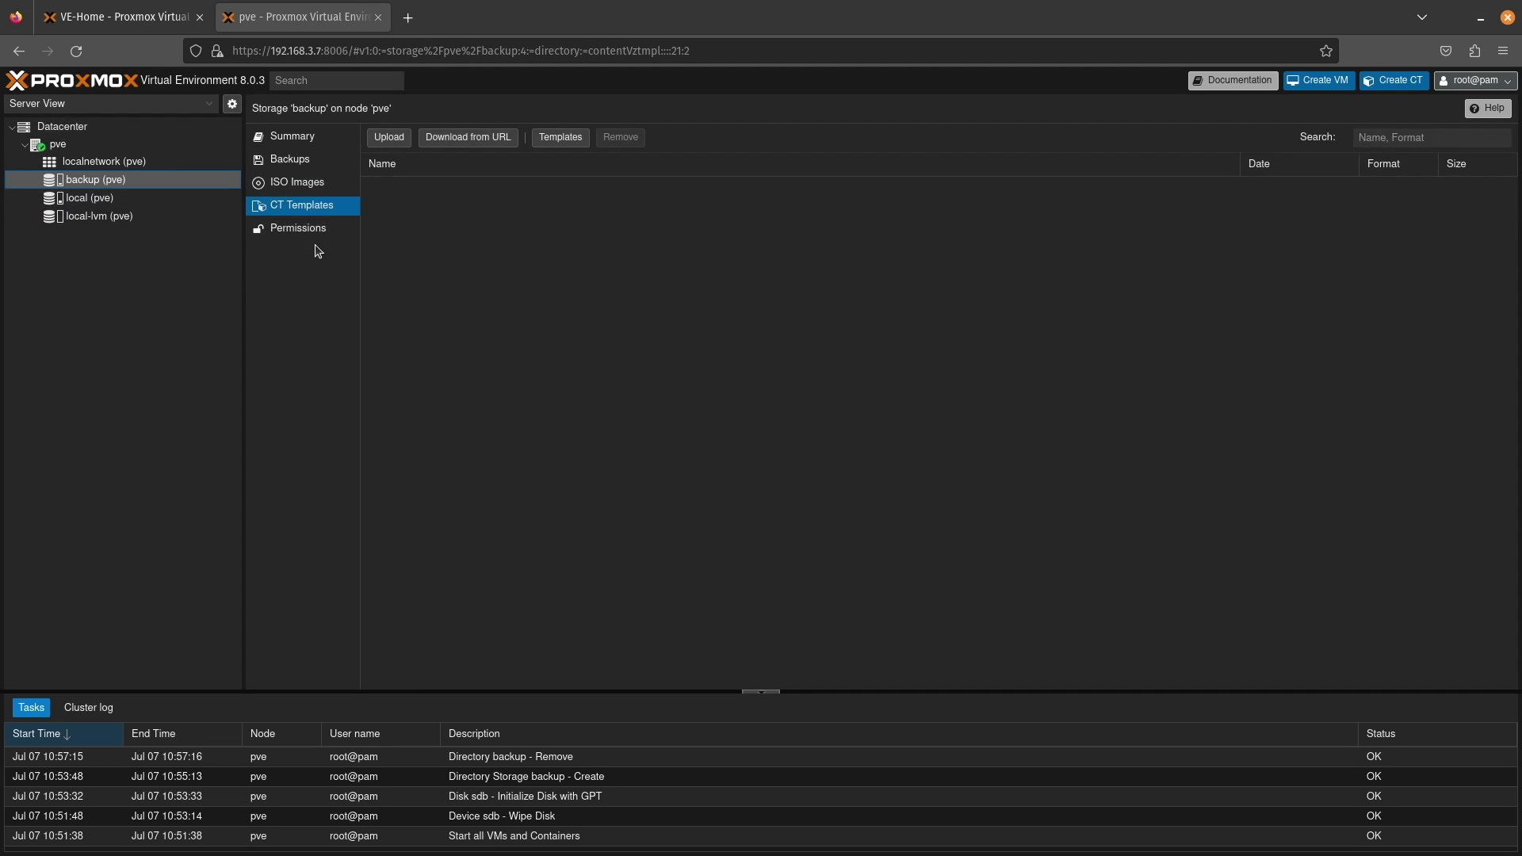
{"action": "left_click", "coordinate": [289, 159]}
{"action": "left_click", "coordinate": [310, 205]}
{"action": "mouse_move", "coordinate": [89, 198]}
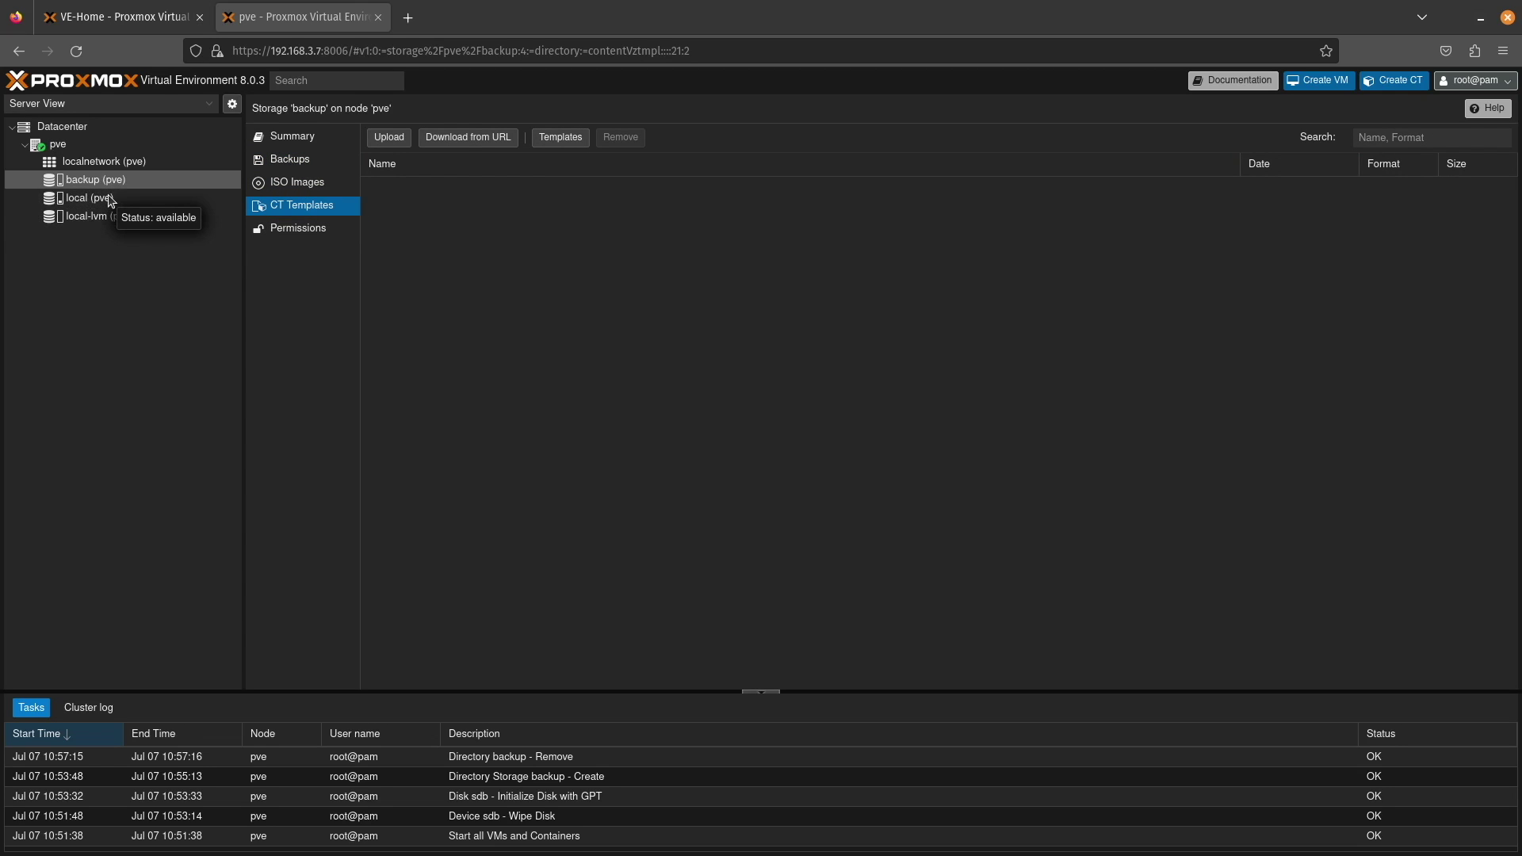
{"action": "left_click", "coordinate": [62, 127]}
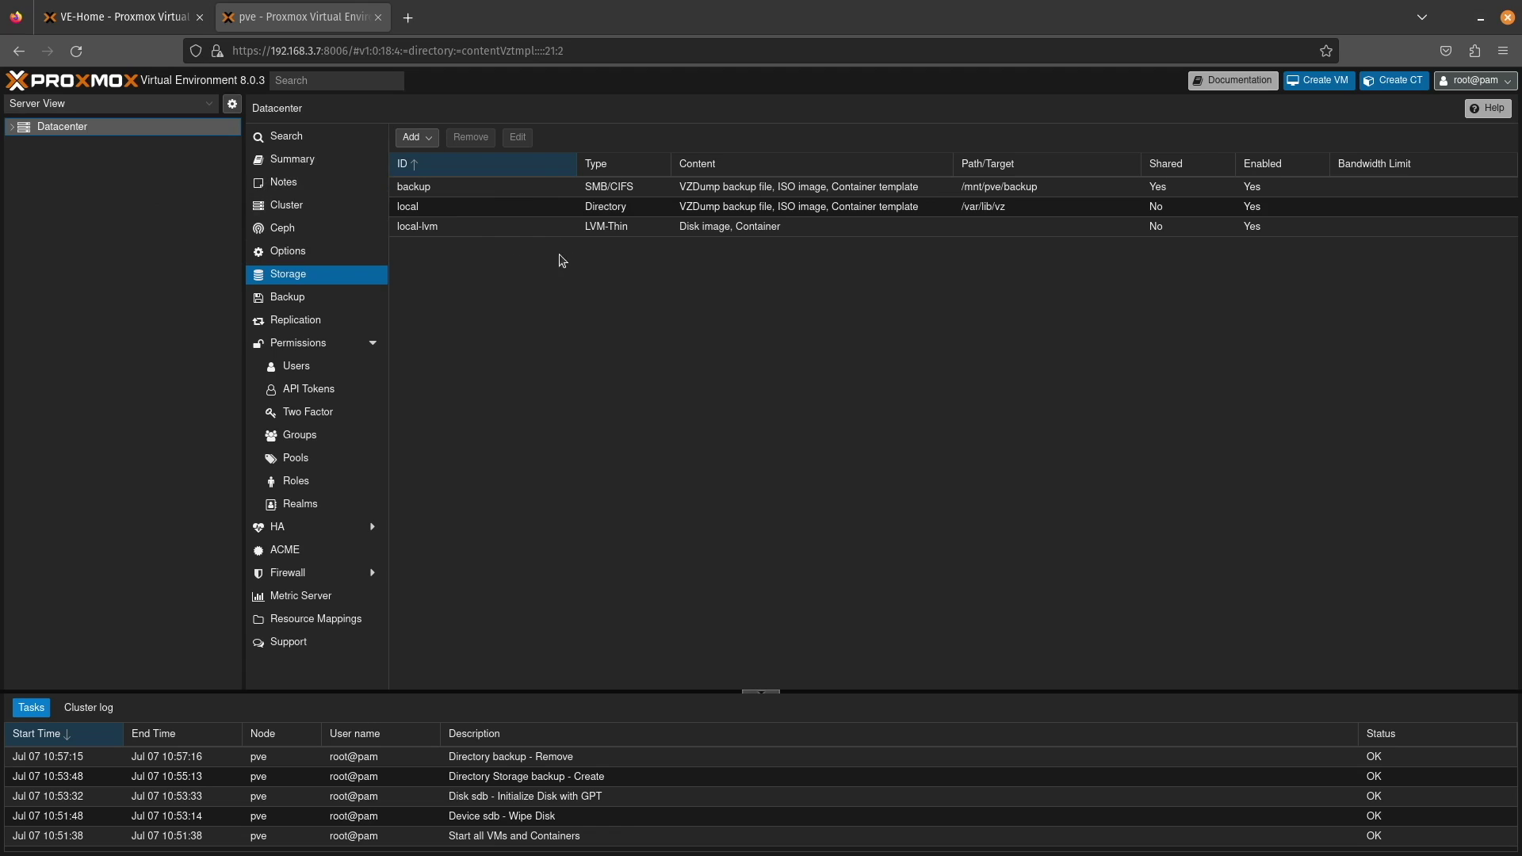
{"action": "left_click", "coordinate": [729, 190]}
Remove the 'backup' SMB/CIFS storage and confirm the deletion.
{"action": "left_click", "coordinate": [470, 137]}
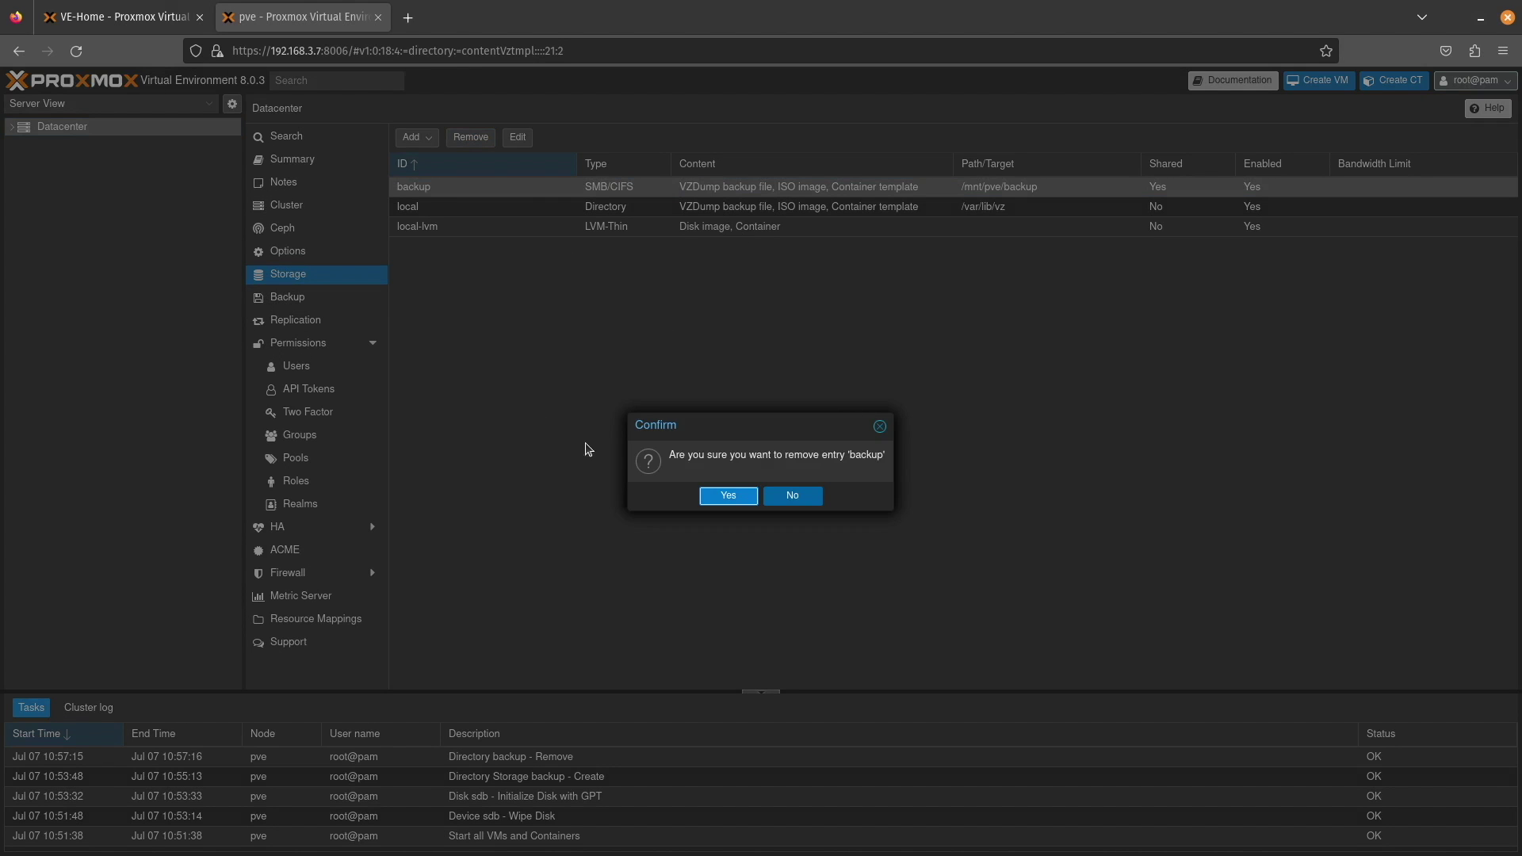
{"action": "left_click", "coordinate": [742, 500]}
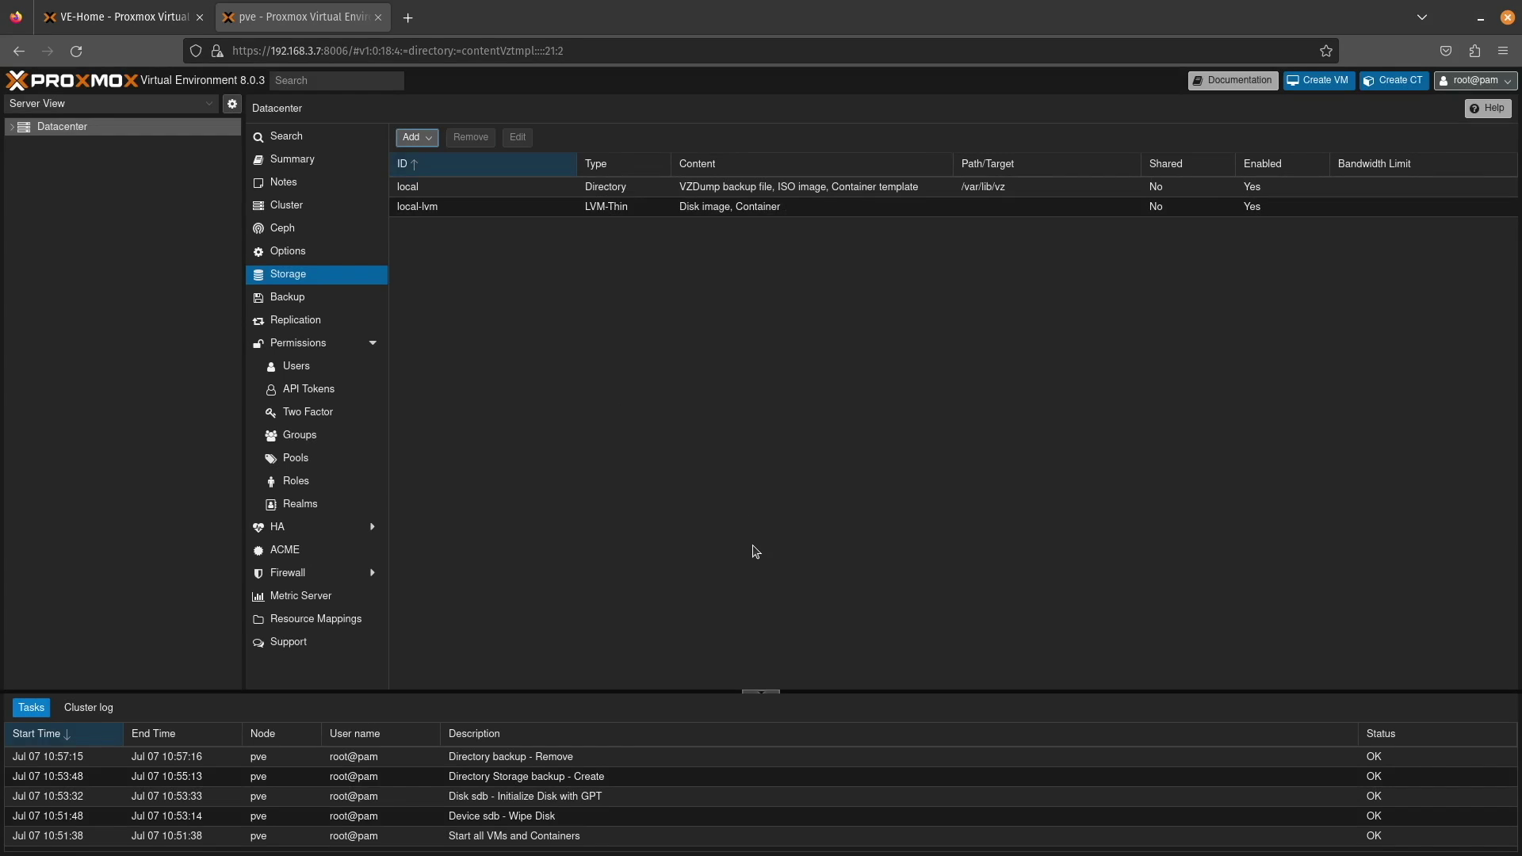